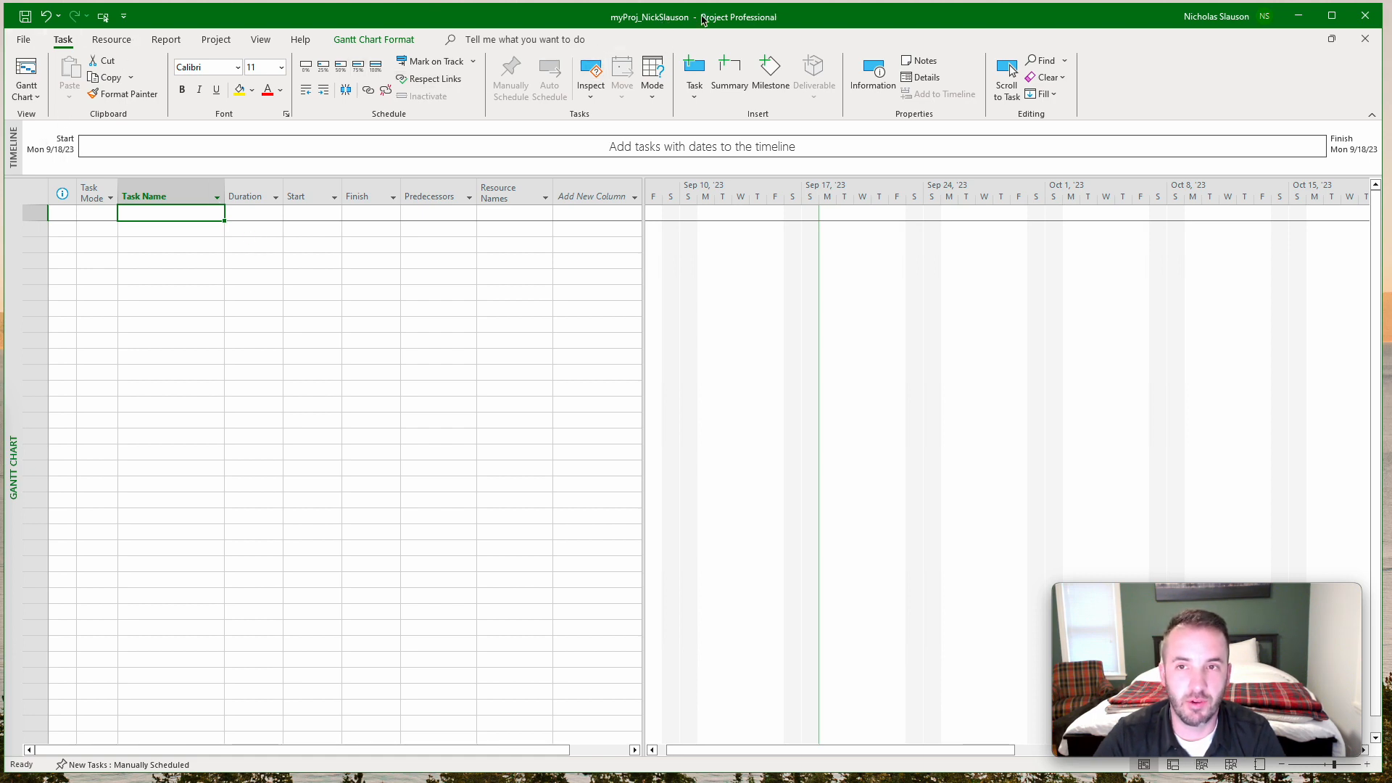
Look through the Desktop folder for a project file to open, and cancel without opening one.
left_click(26, 41)
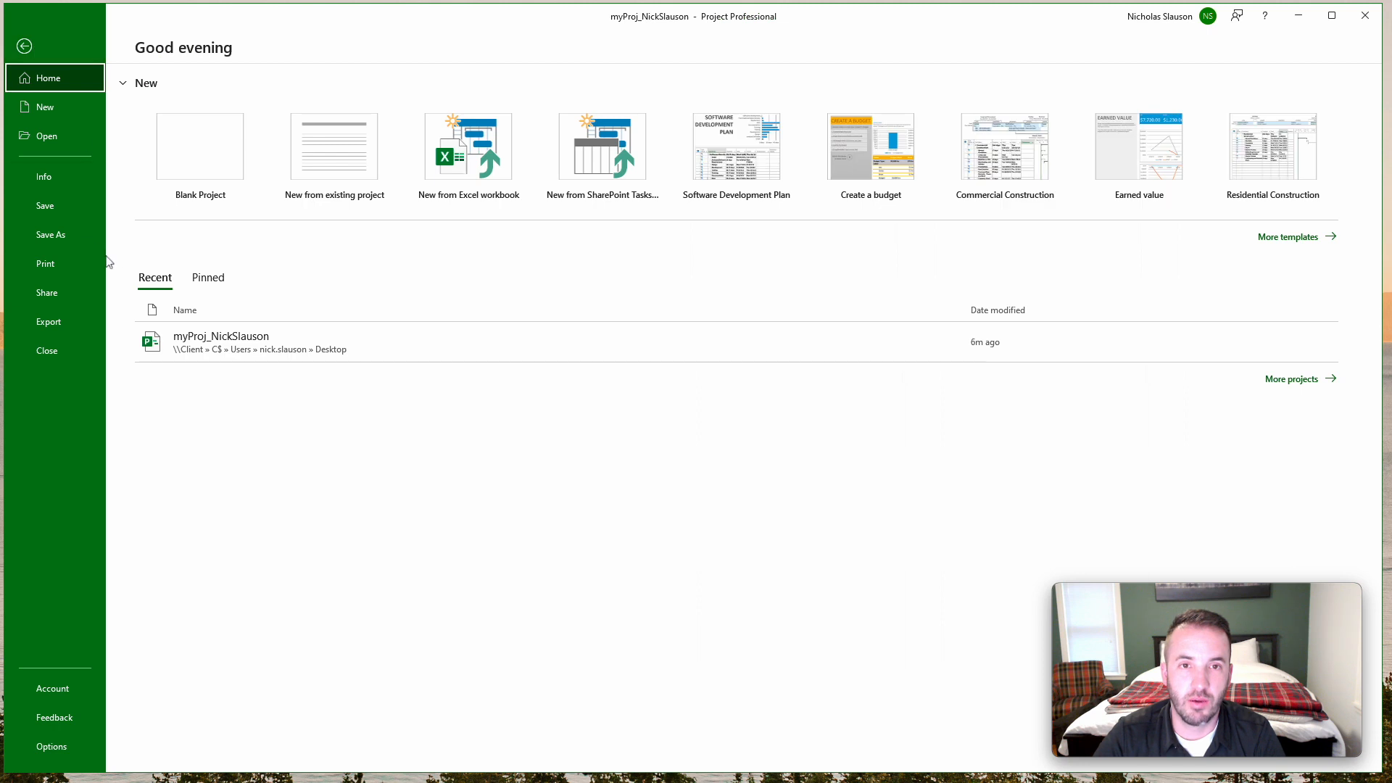
left_click(60, 137)
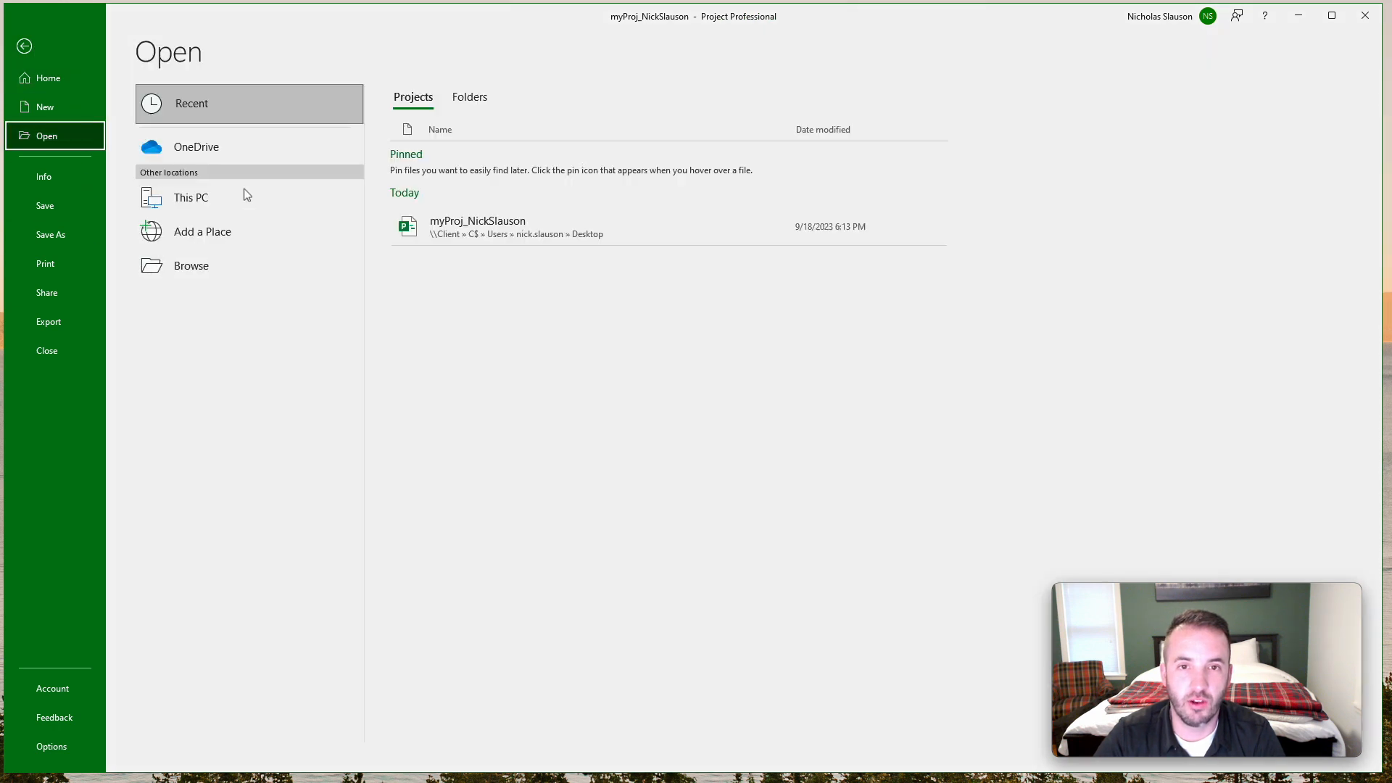
left_click(193, 267)
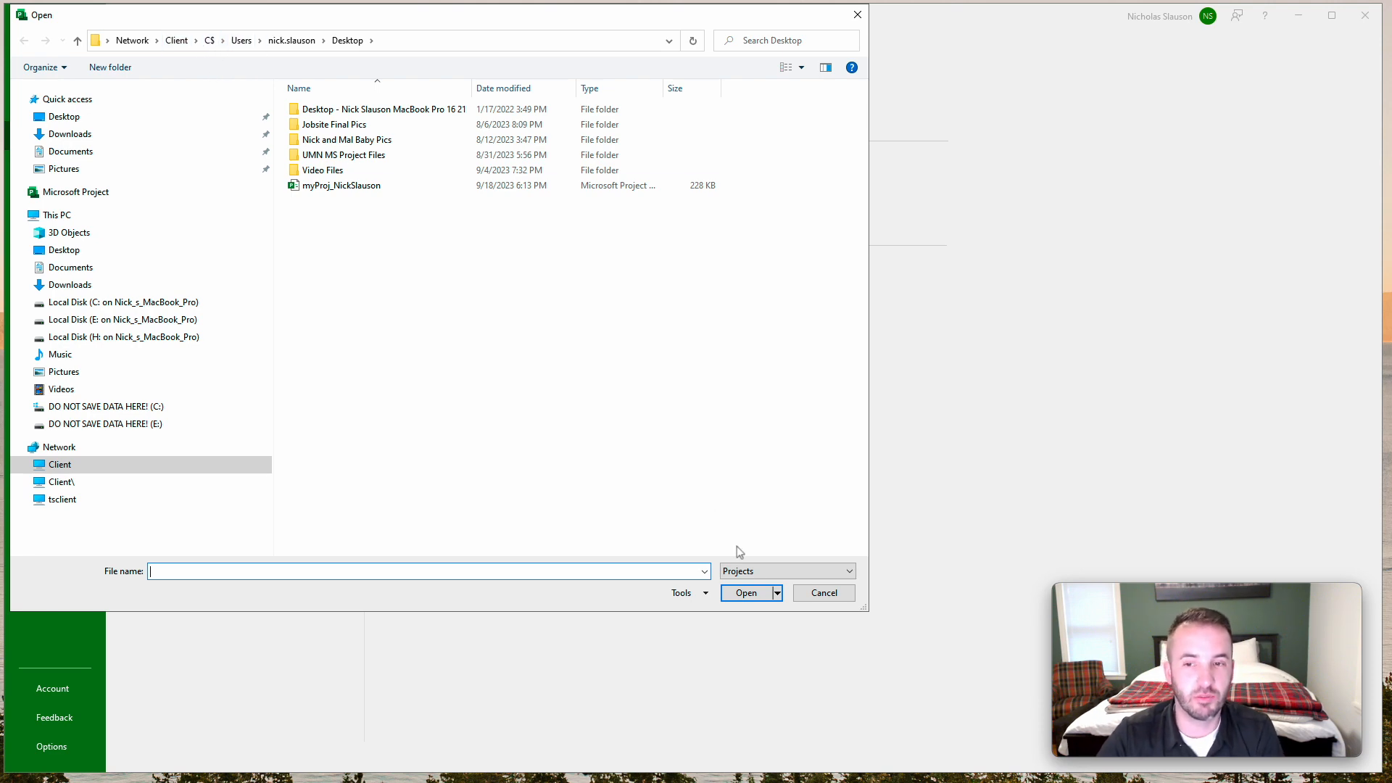
left_click(811, 598)
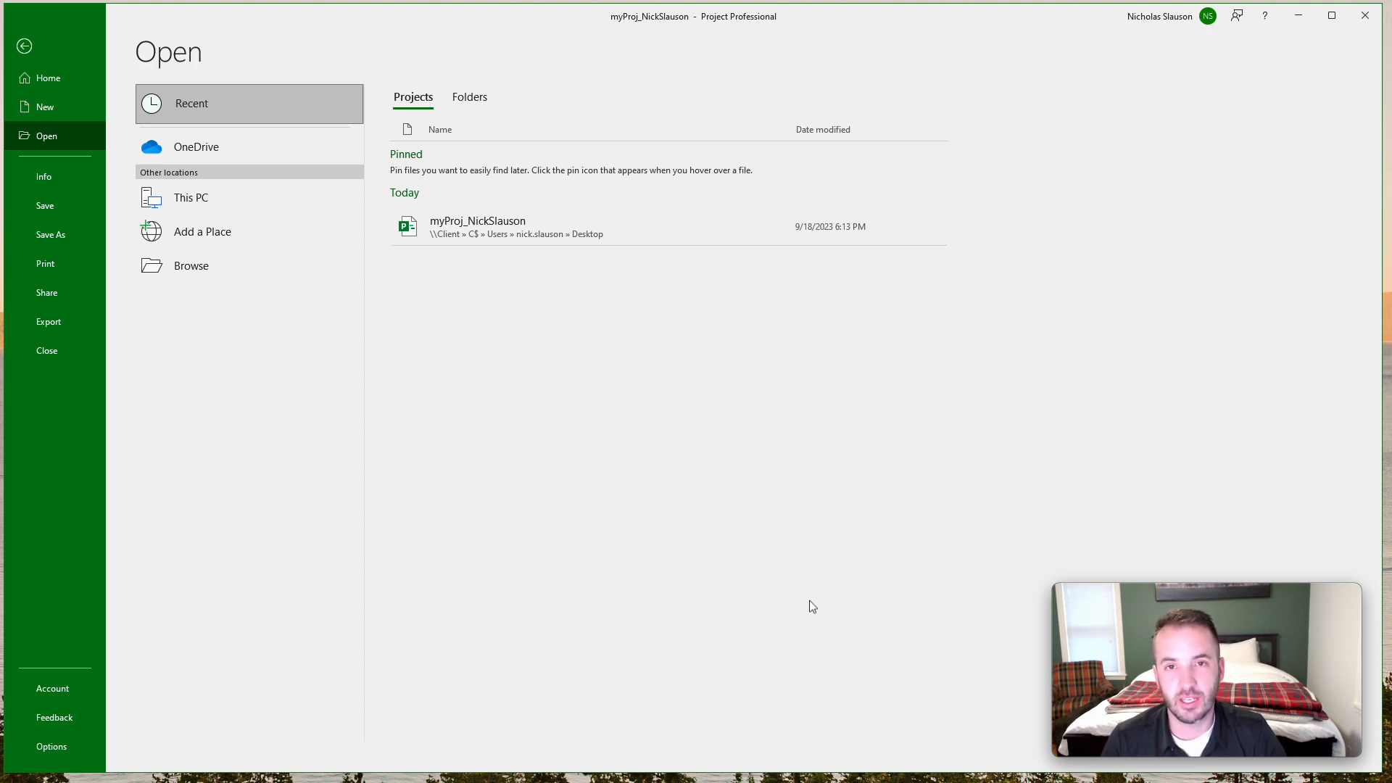
Open the recently used project file from the Desktop and select the Add New Column cell in row 8.
left_click(465, 223)
left_click(557, 325)
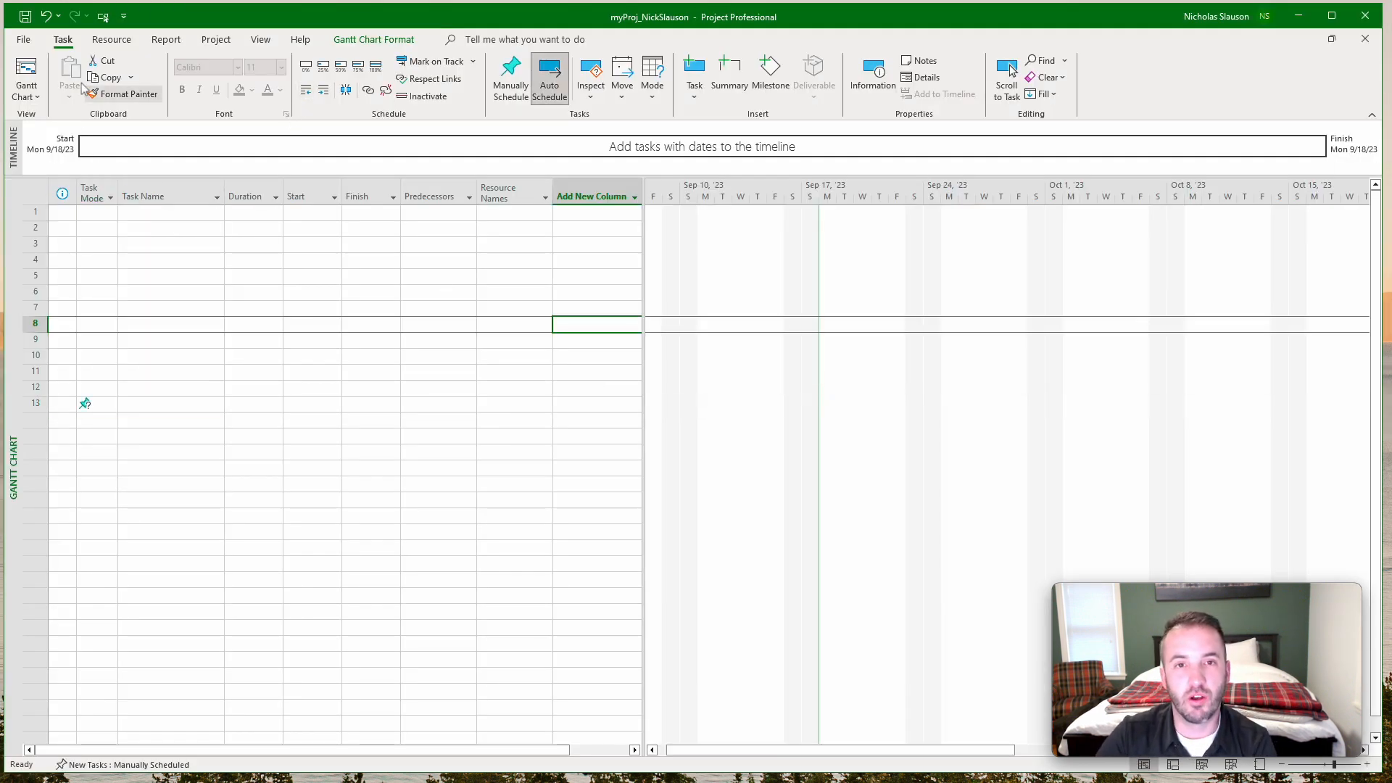
left_click(24, 44)
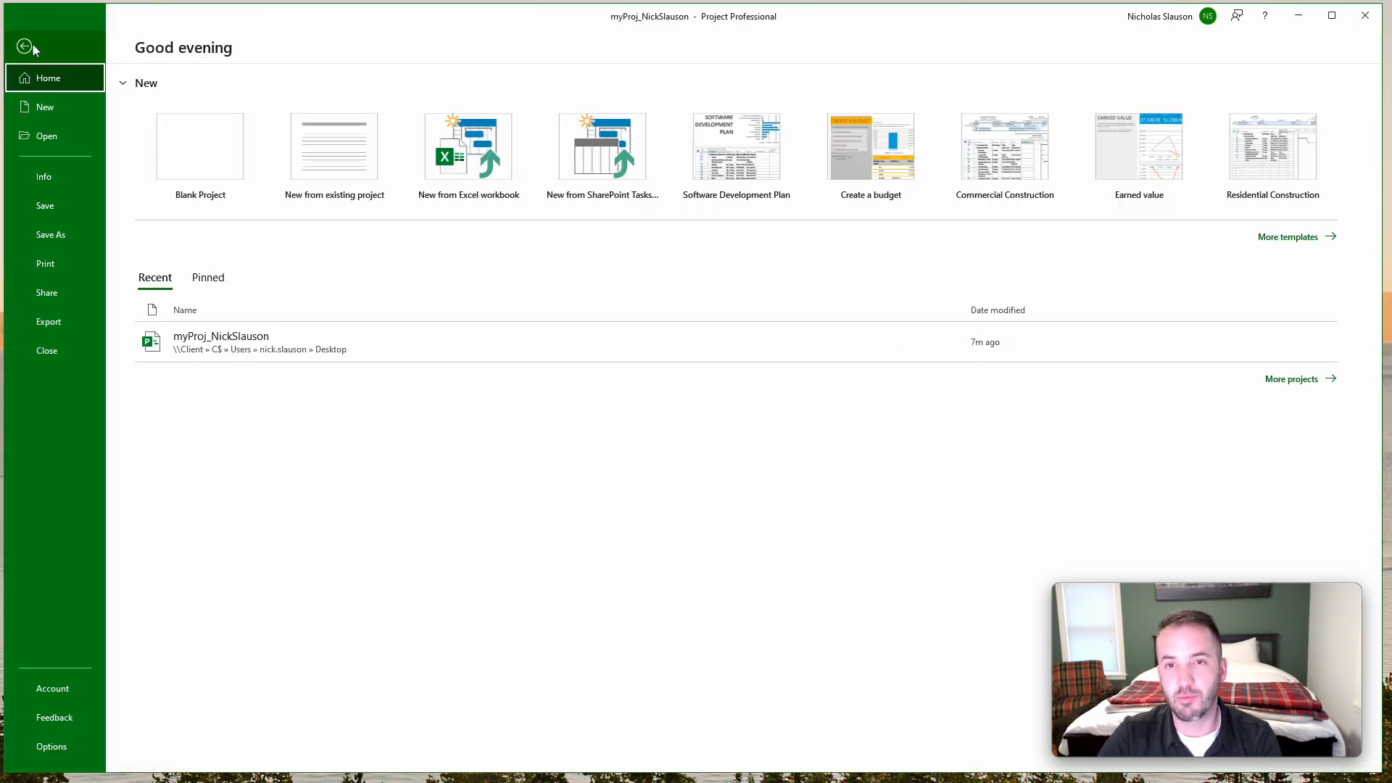
left_click(26, 47)
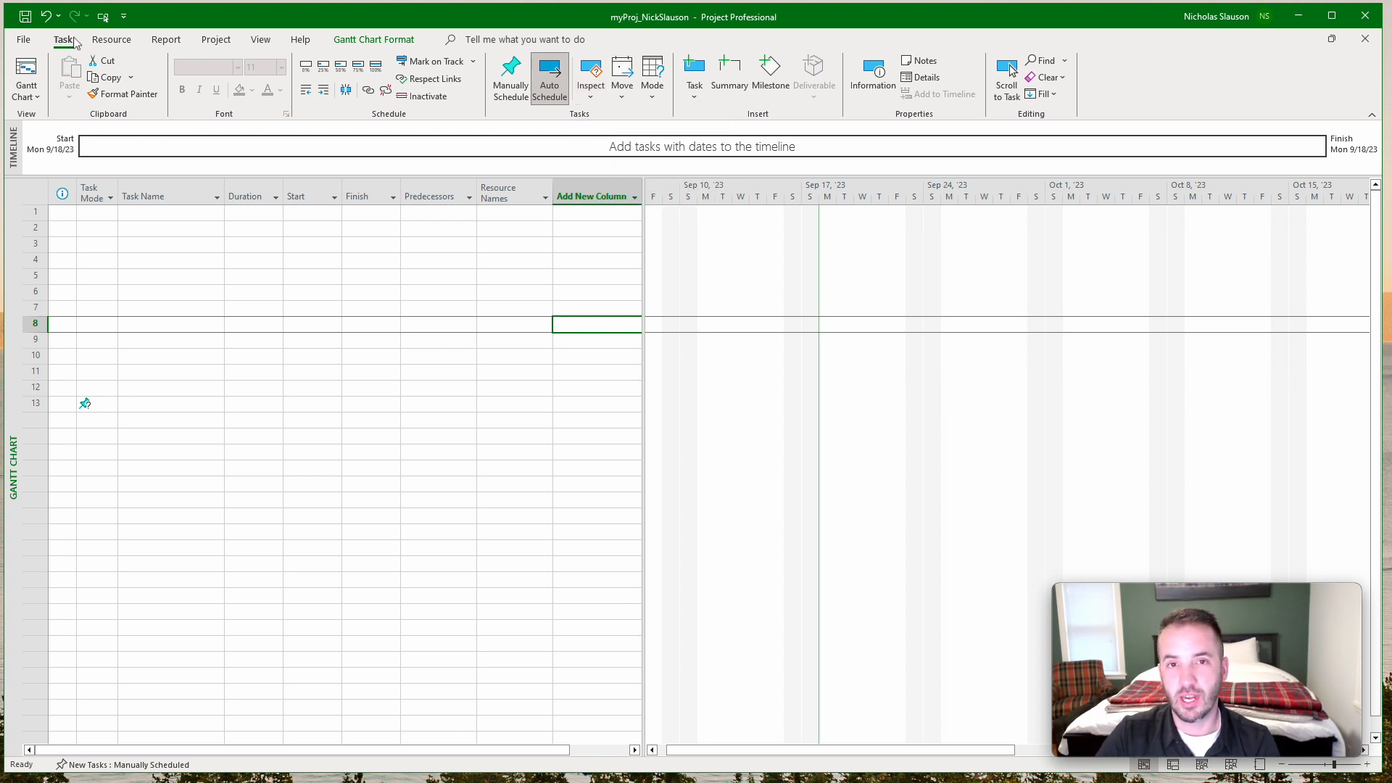
Examine the commands available for resources, reports and project settings.
left_click(111, 41)
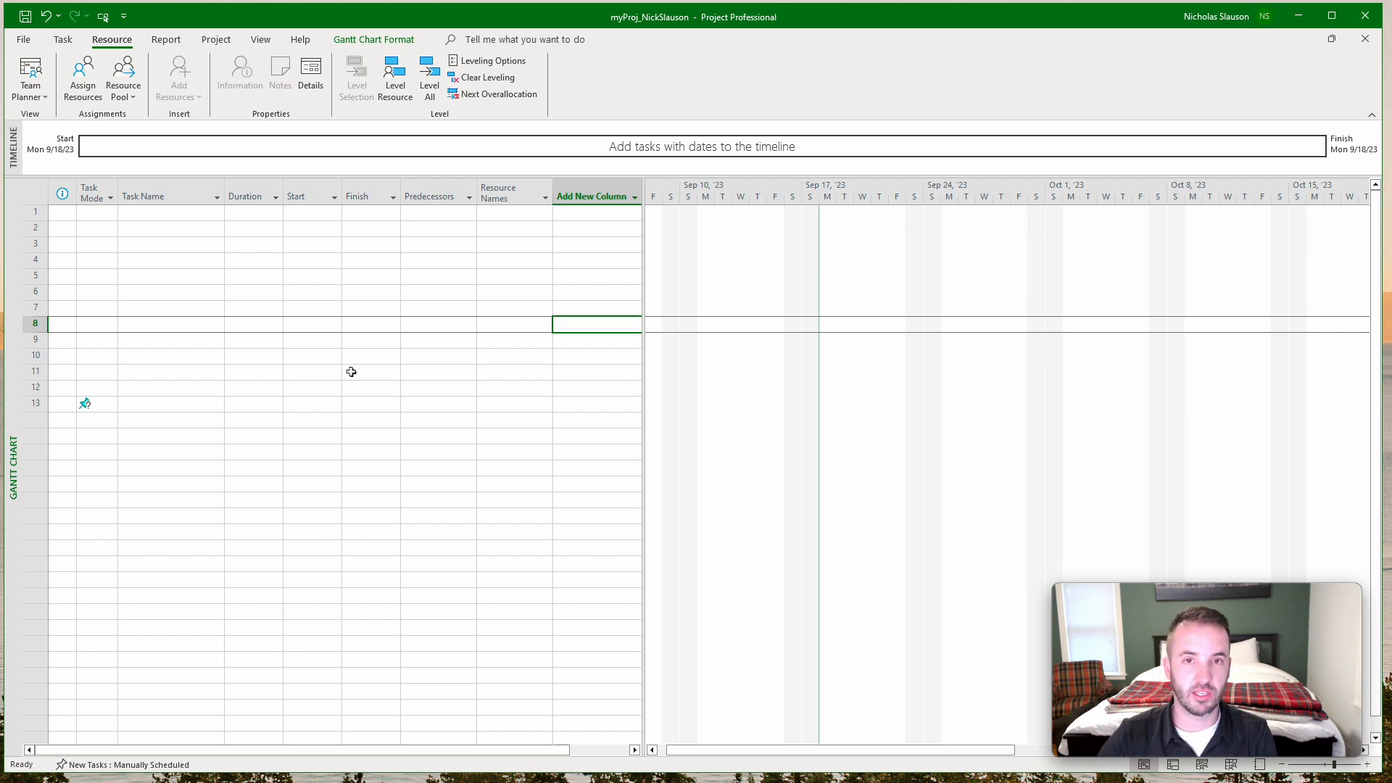
left_click(166, 39)
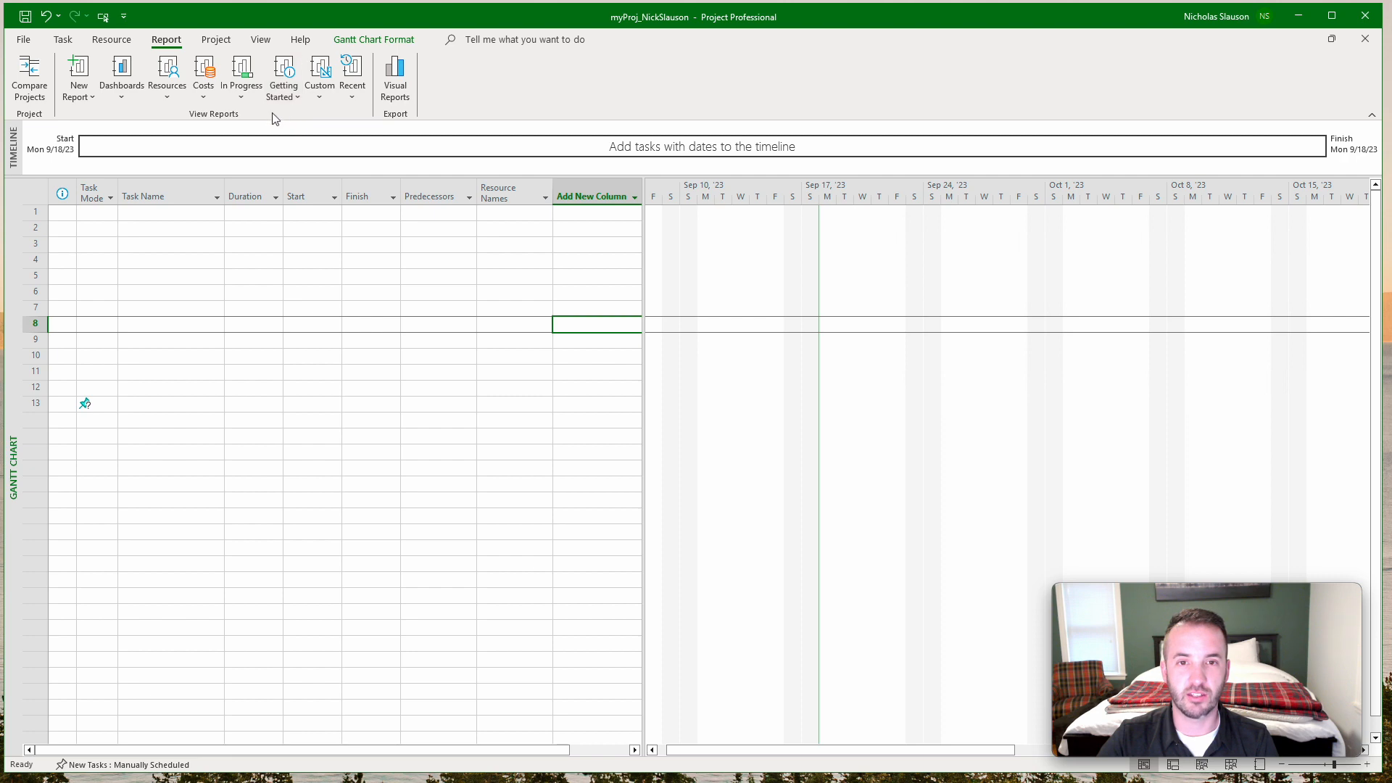
left_click(216, 39)
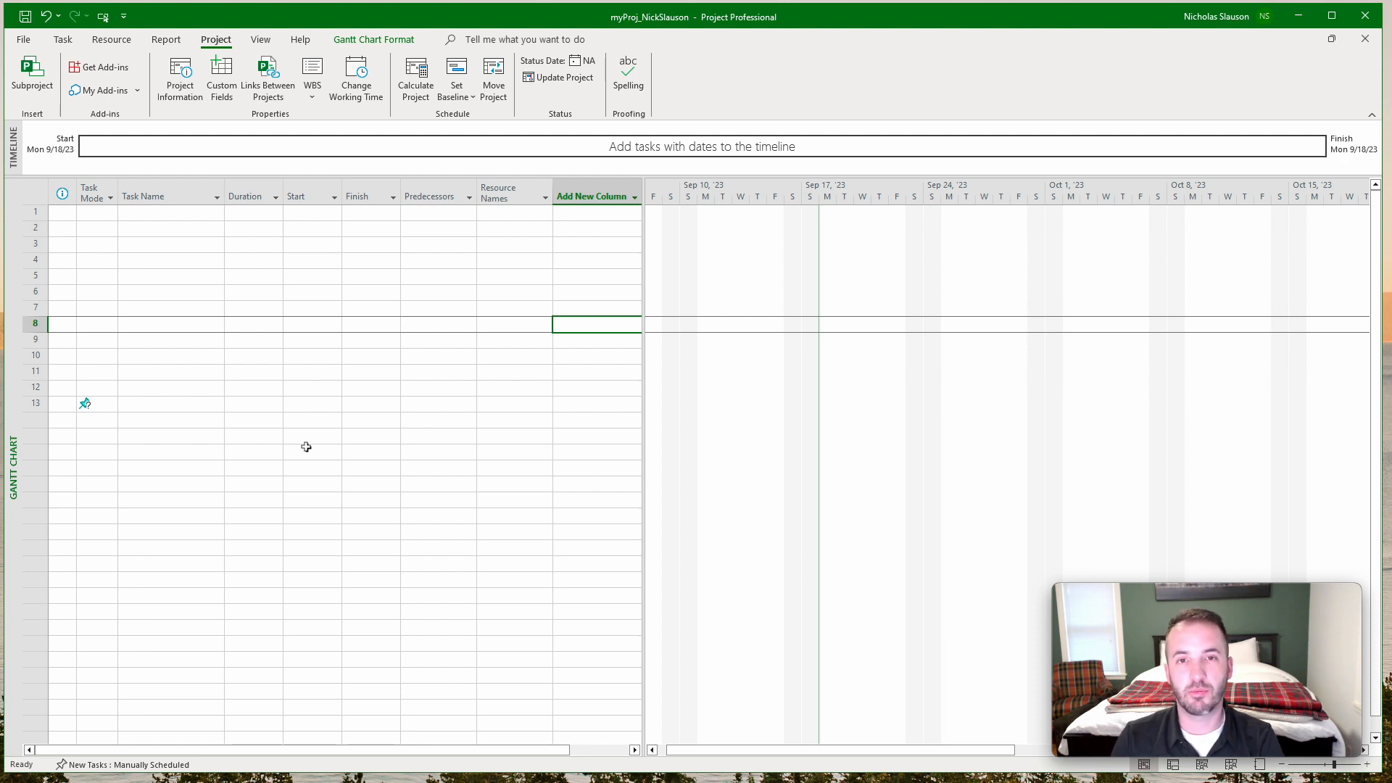
Replace the Timeline with the Details split view below the Gantt chart, and turn Details off again.
left_click(260, 39)
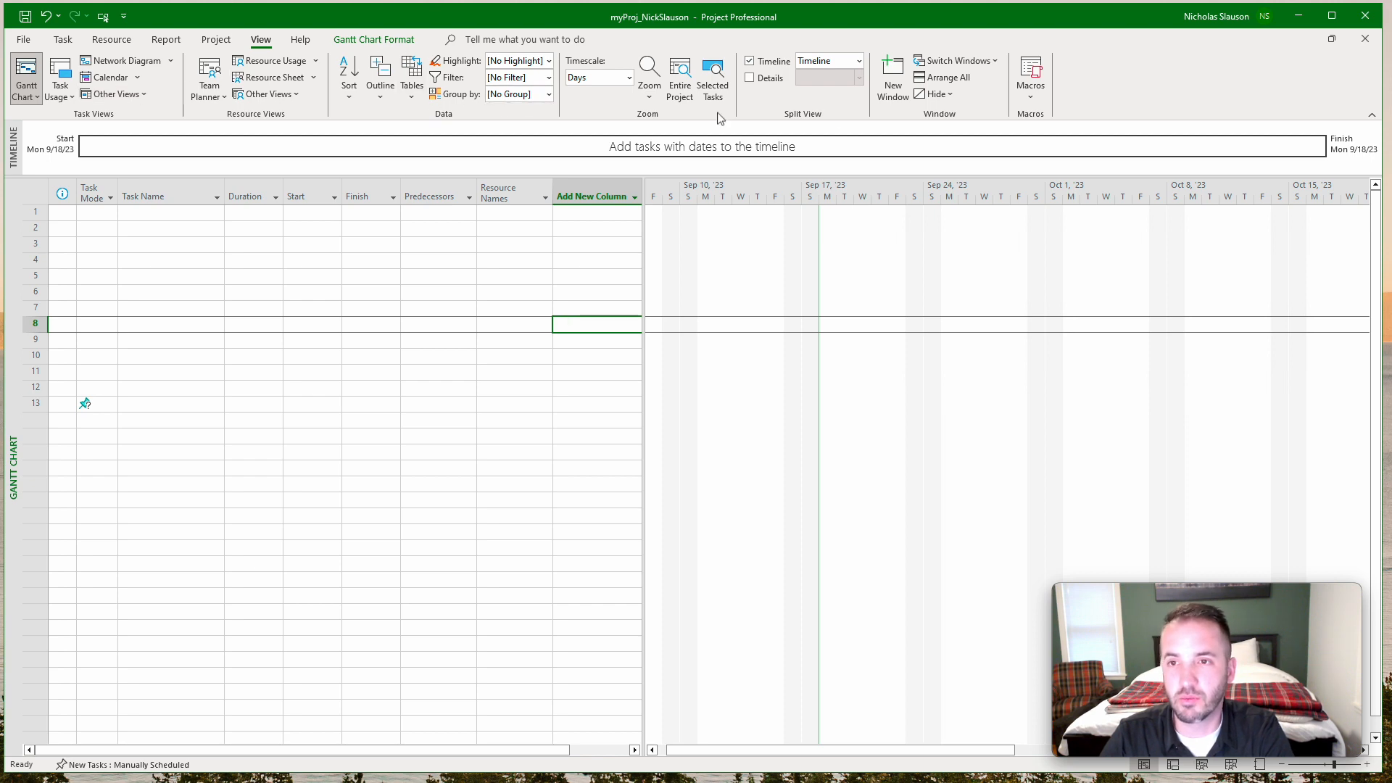
left_click(750, 78)
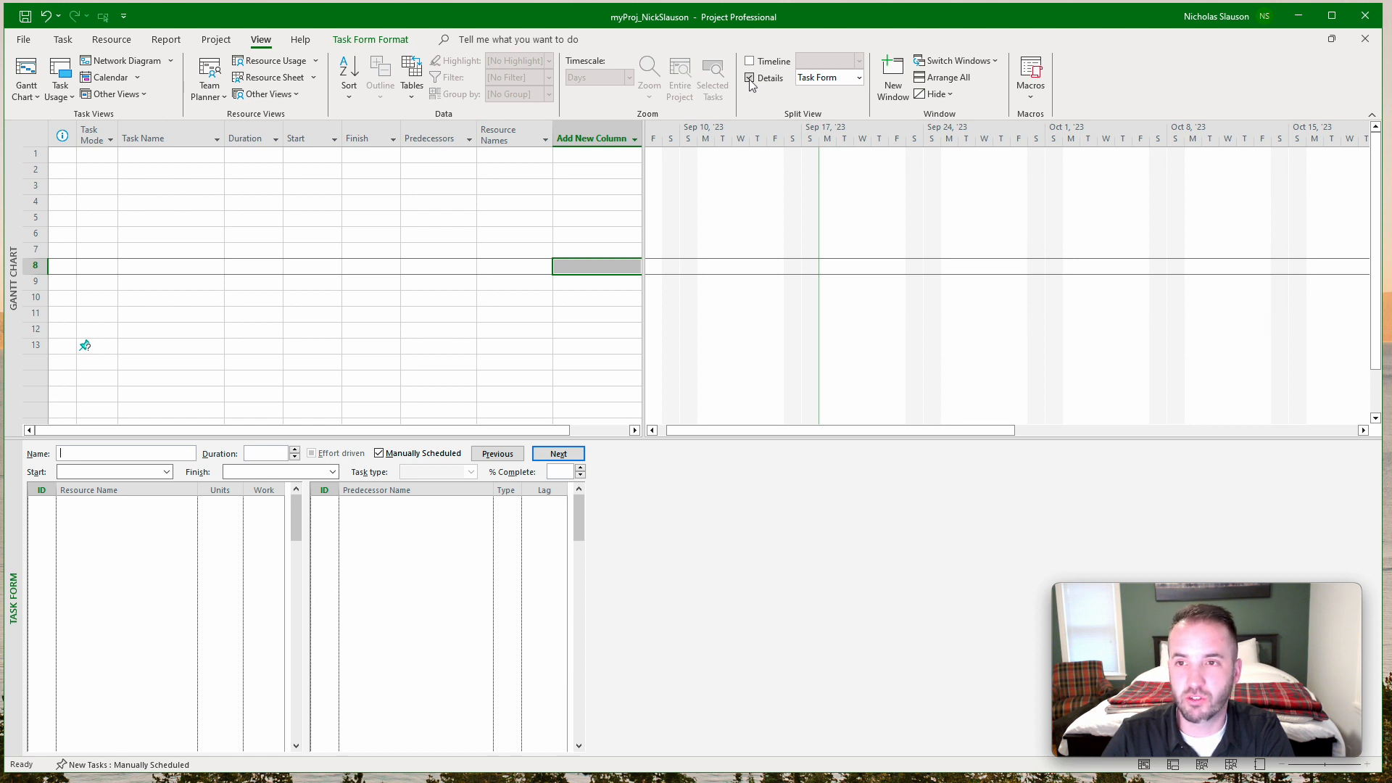
left_click(750, 78)
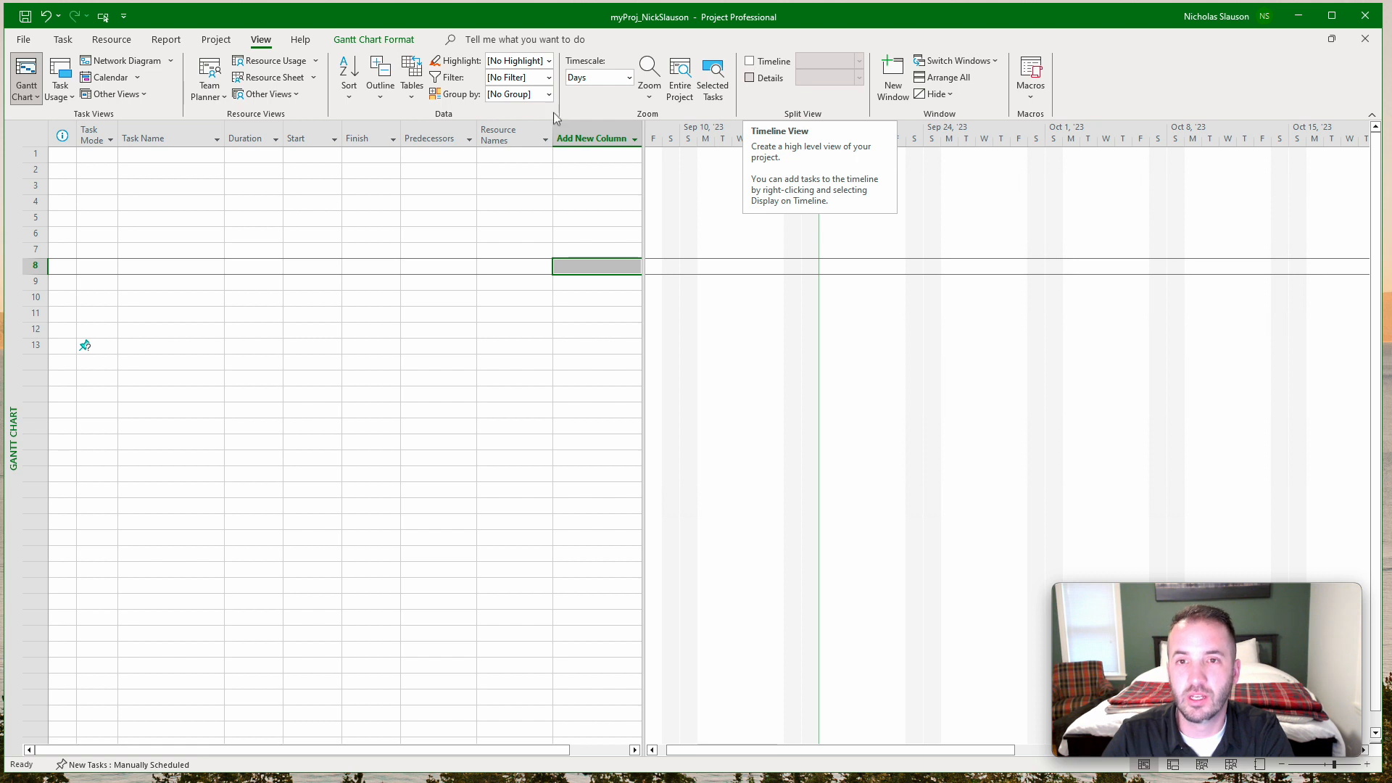
Review the help and Gantt chart formatting commands, select the Task Name cell in row 3, and return to the task commands.
left_click(300, 42)
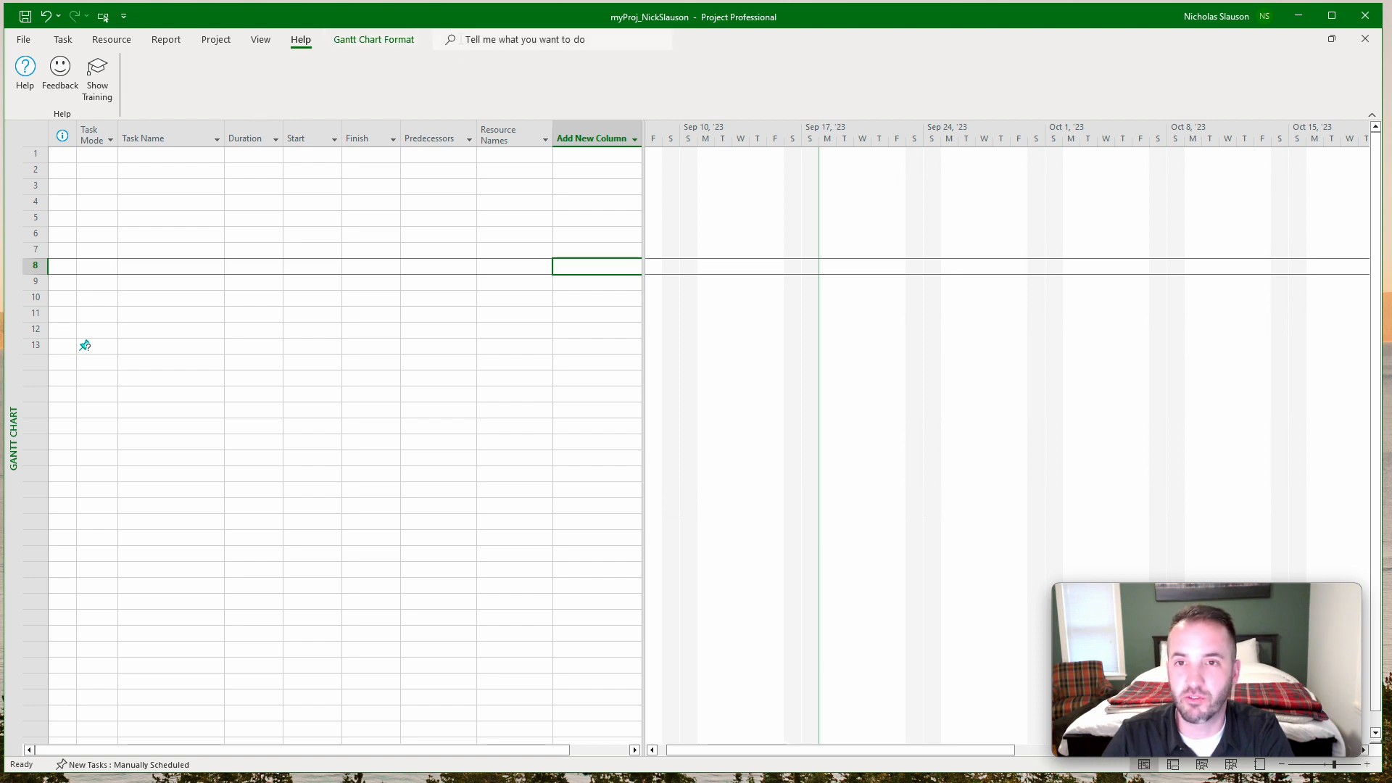
left_click(371, 43)
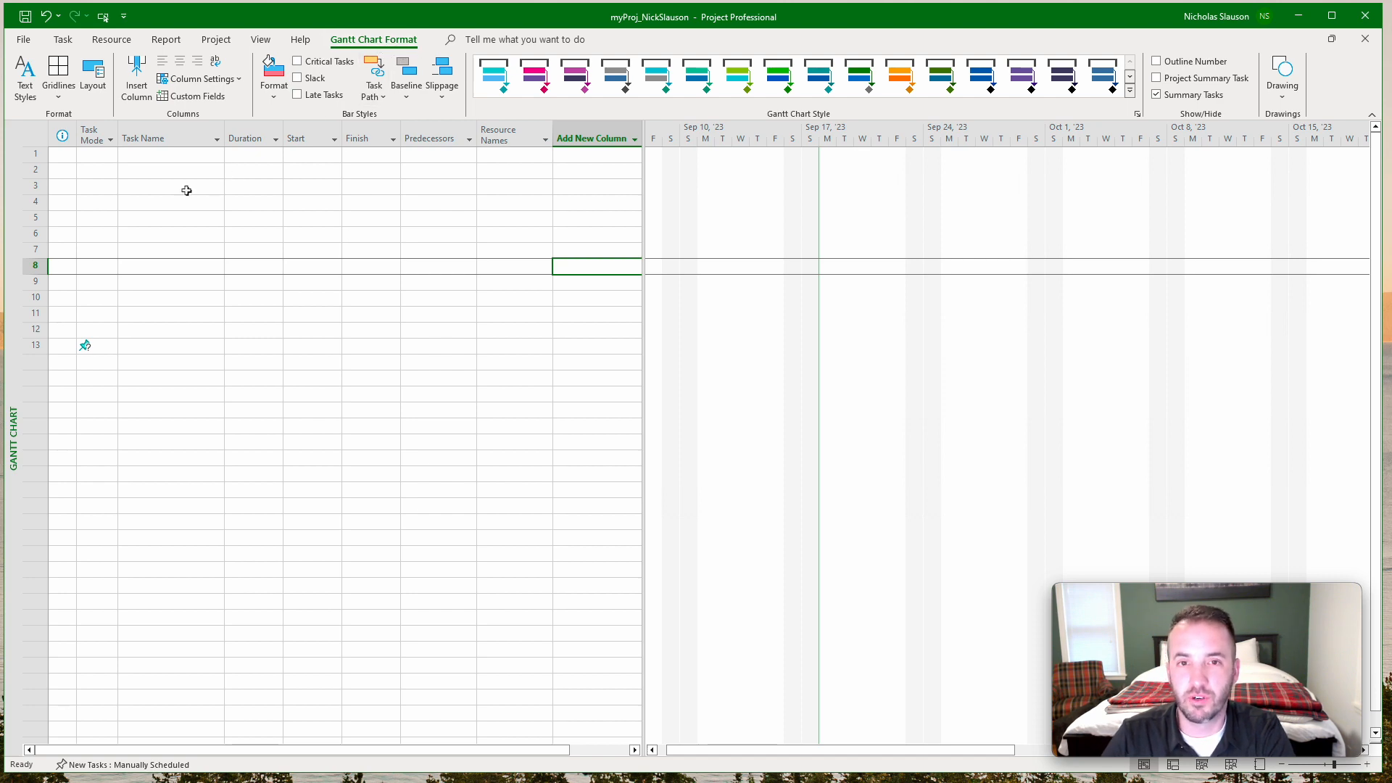
left_click(150, 192)
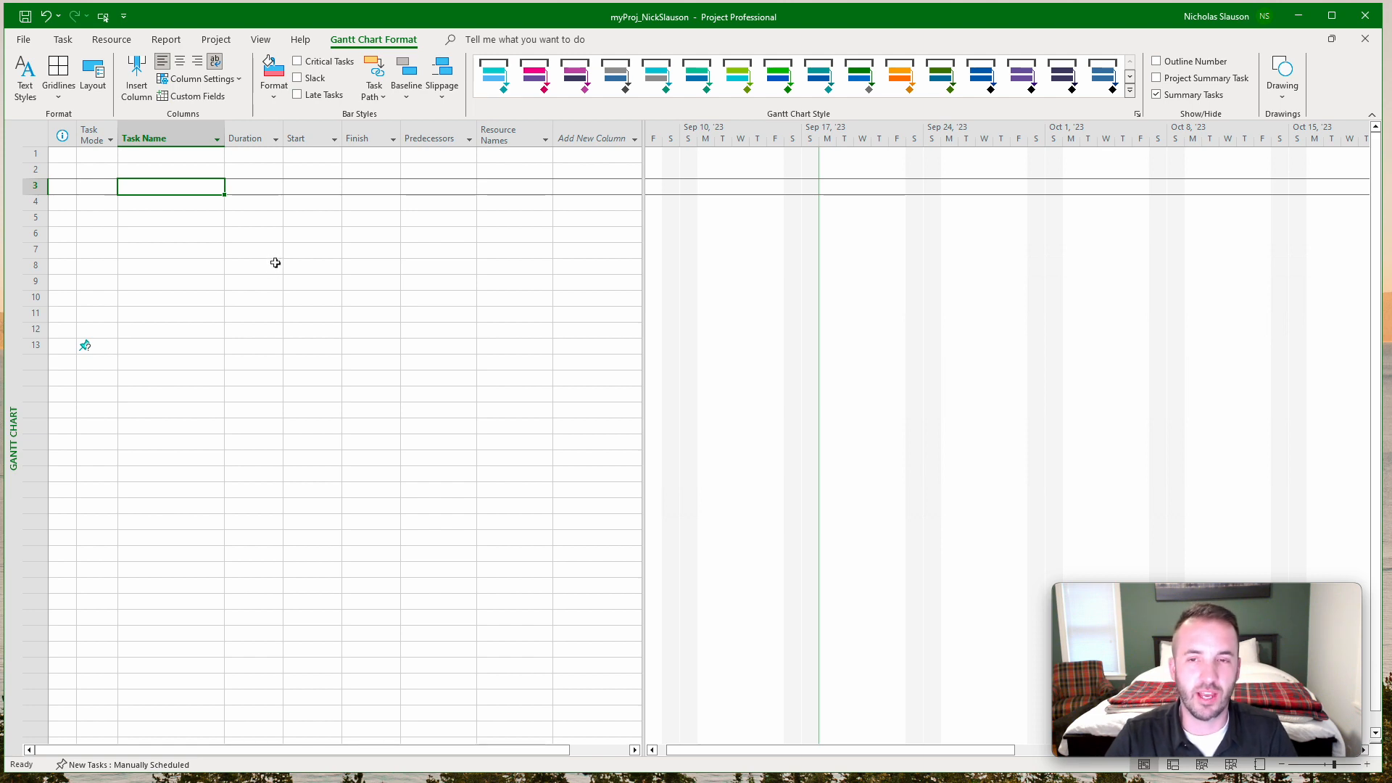
left_click(63, 41)
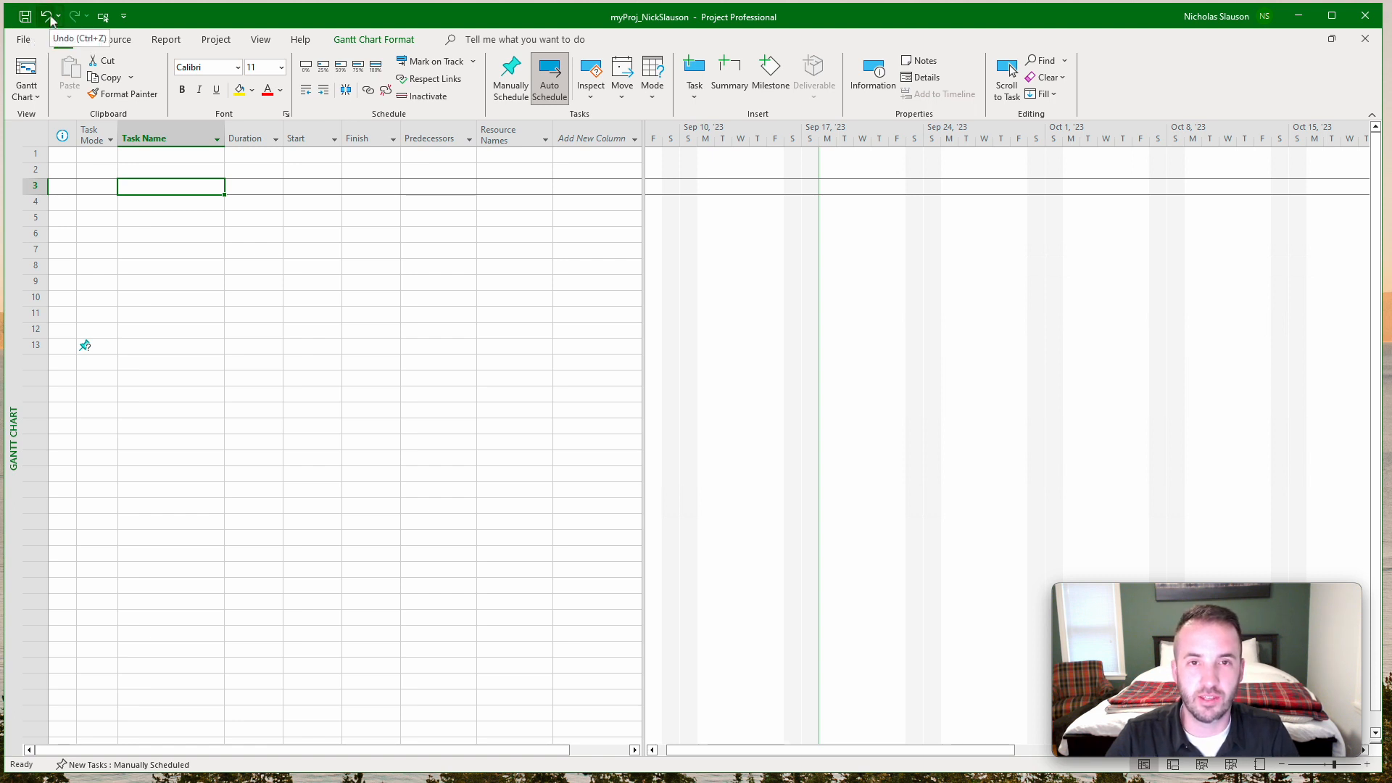
right_click(1001, 87)
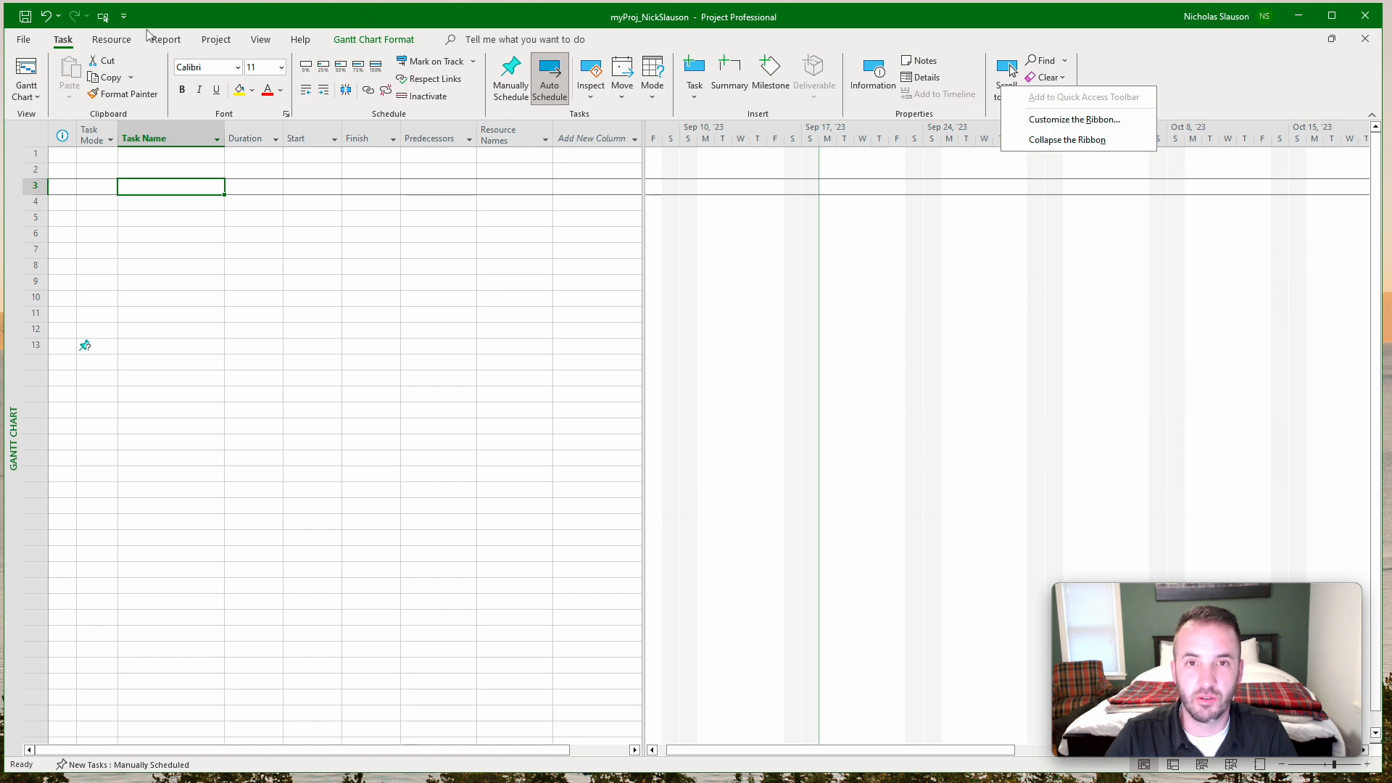
left_click(306, 27)
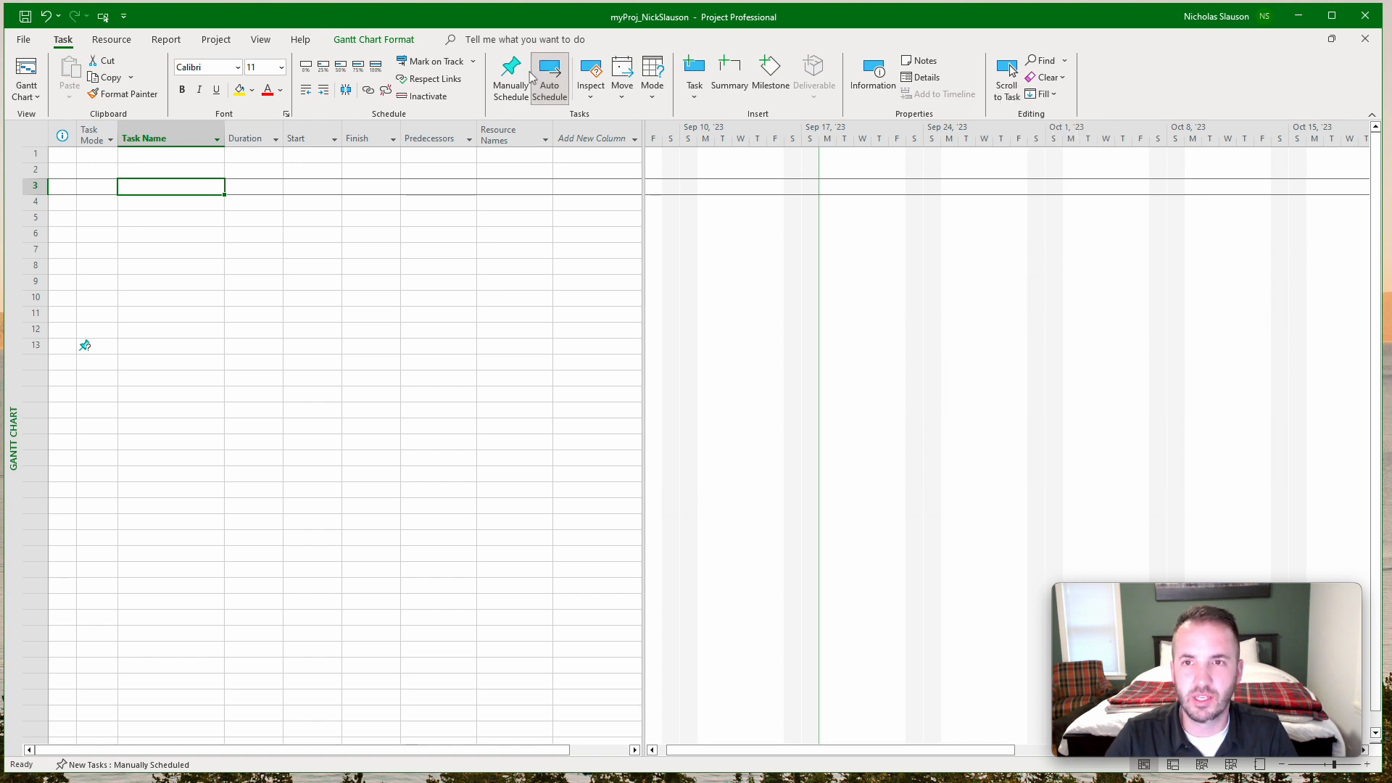
right_click(589, 71)
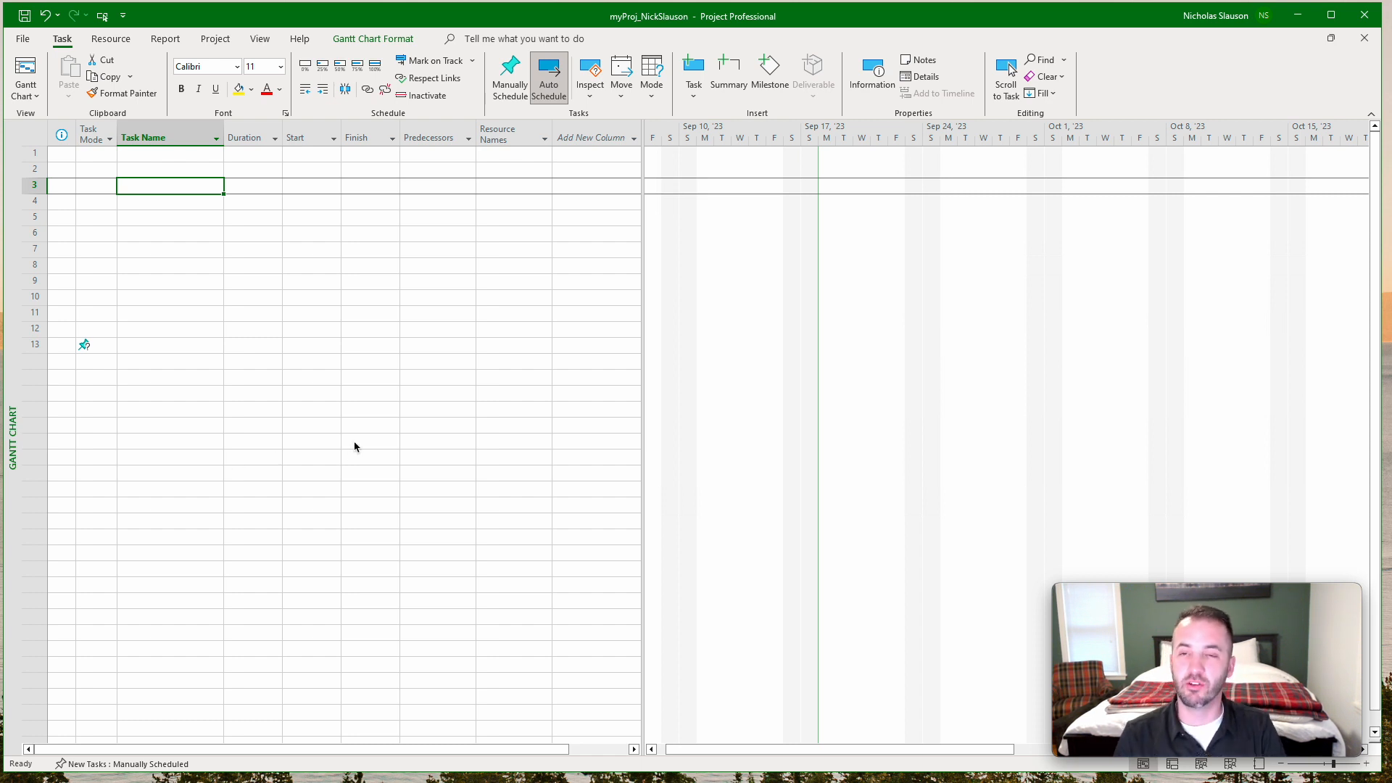
Open the general project options and review the choices for default view and date format.
left_click(24, 40)
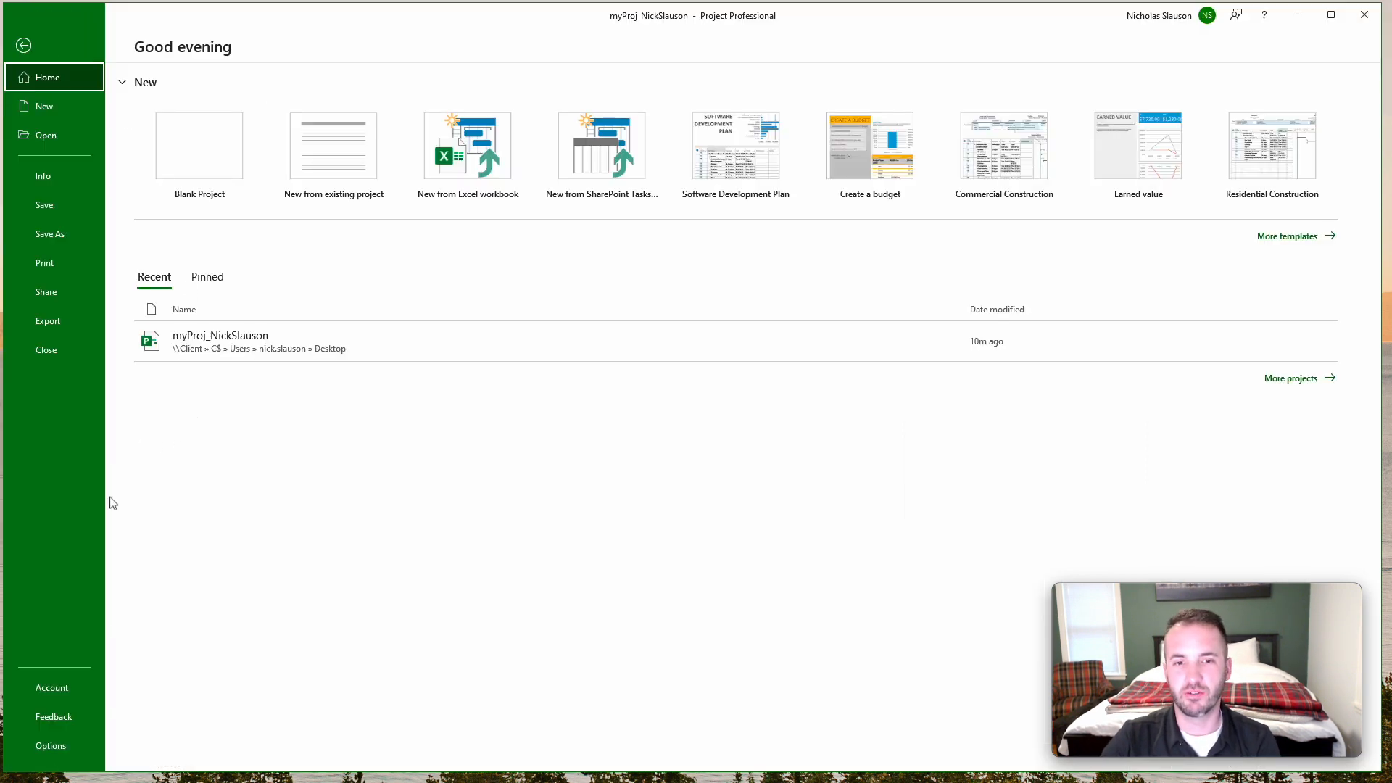
left_click(46, 757)
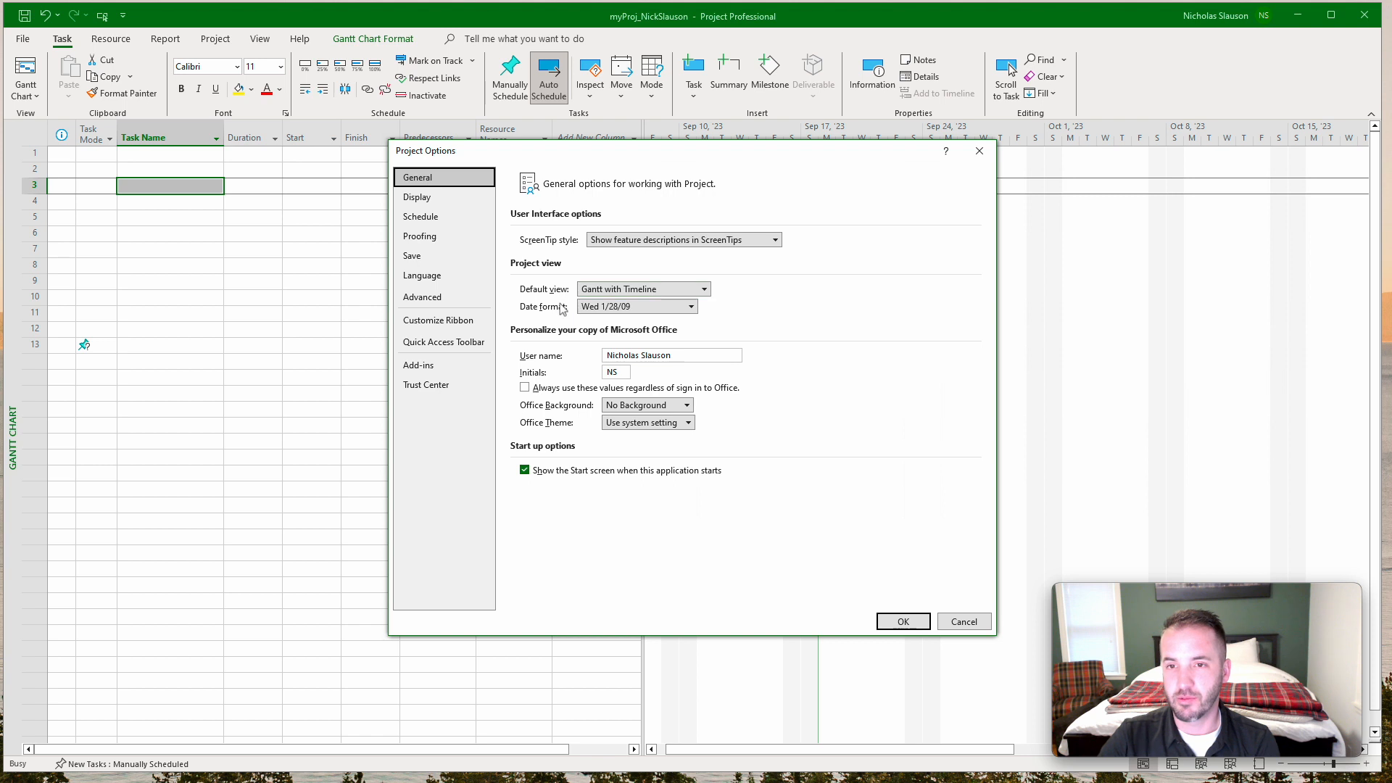
left_click(705, 291)
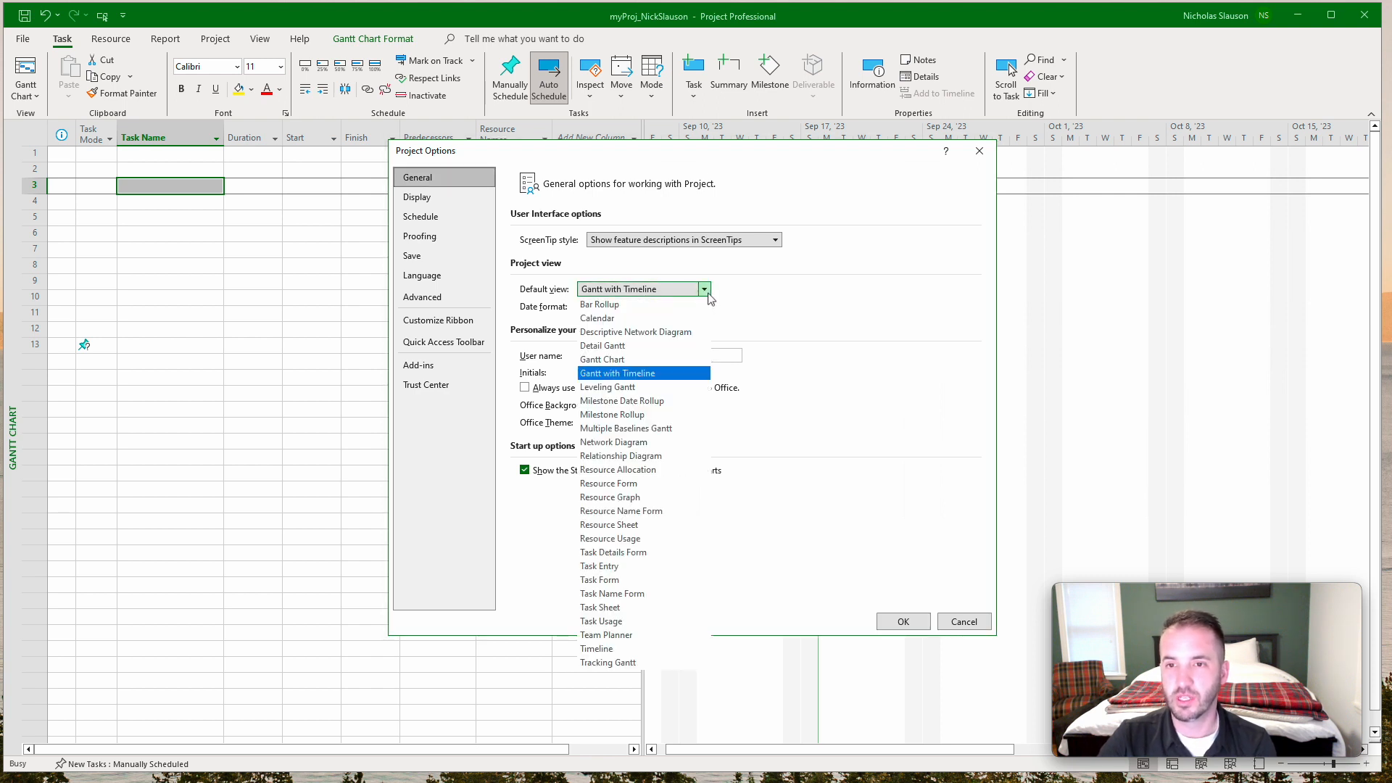
left_click(708, 295)
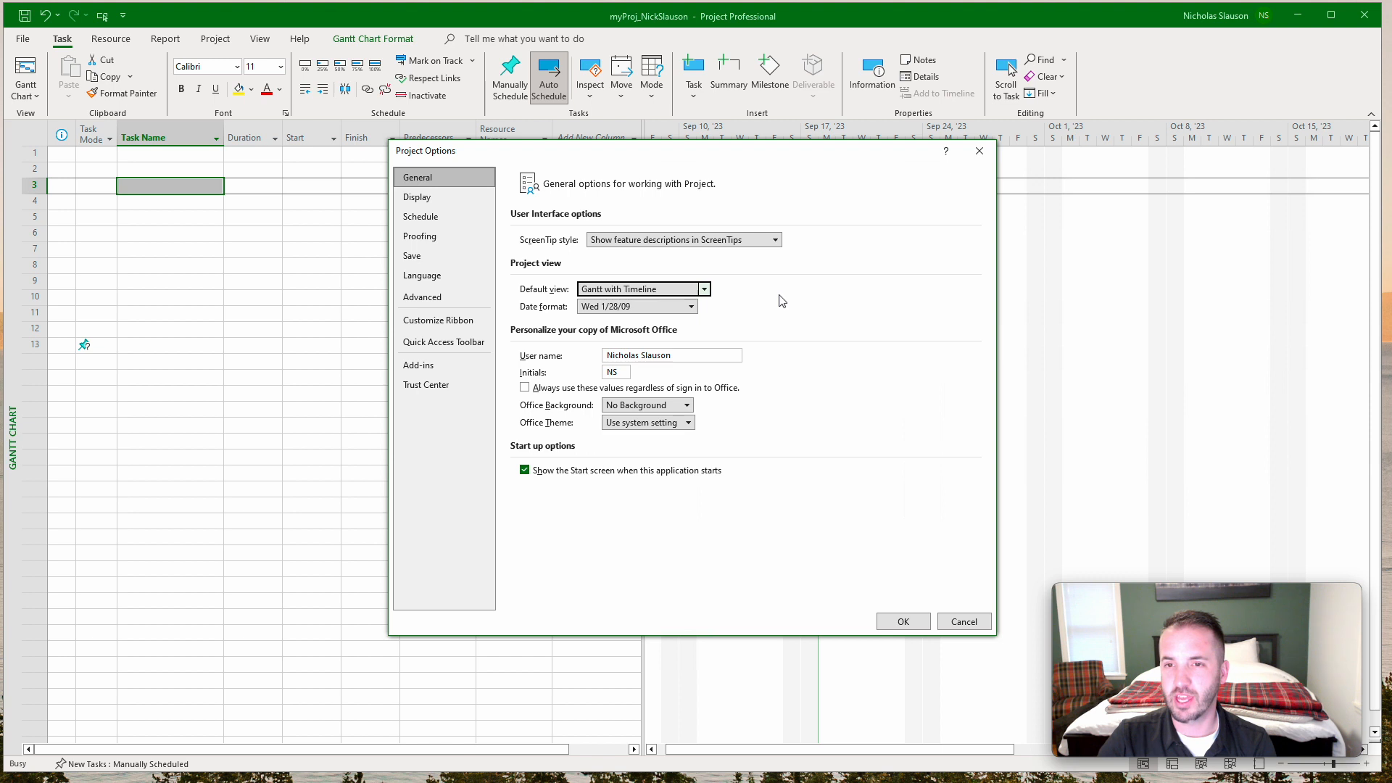
left_click(692, 308)
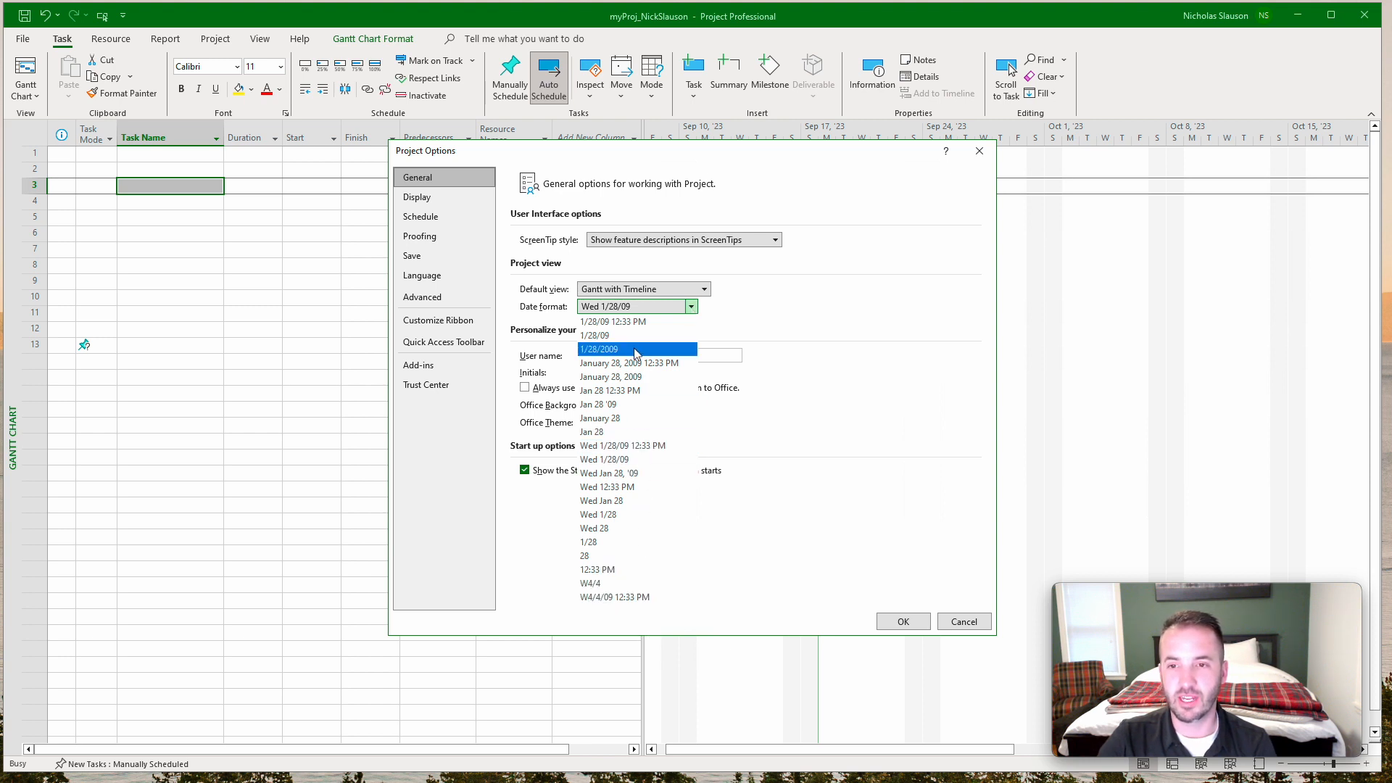
left_click(739, 314)
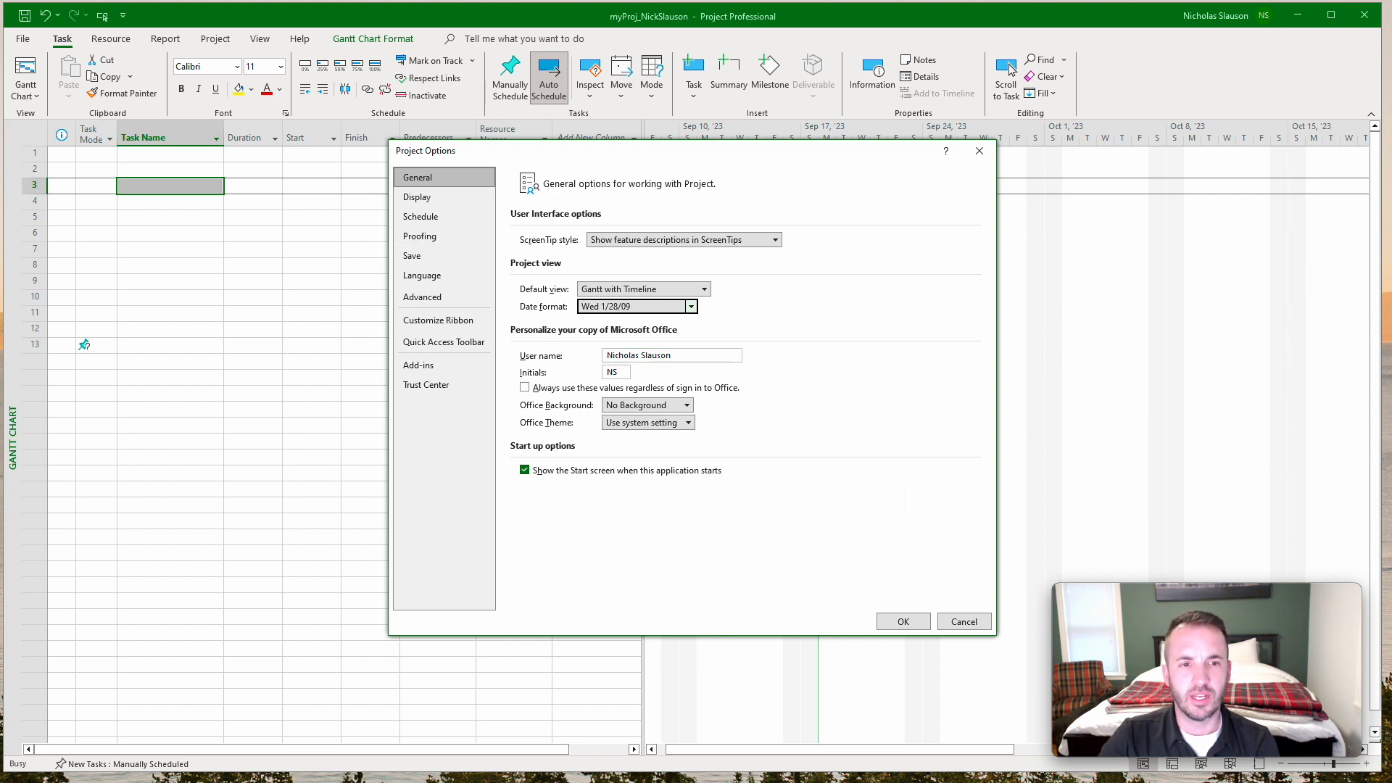
Show the save options and review the available file formats for saving projects.
left_click(455, 257)
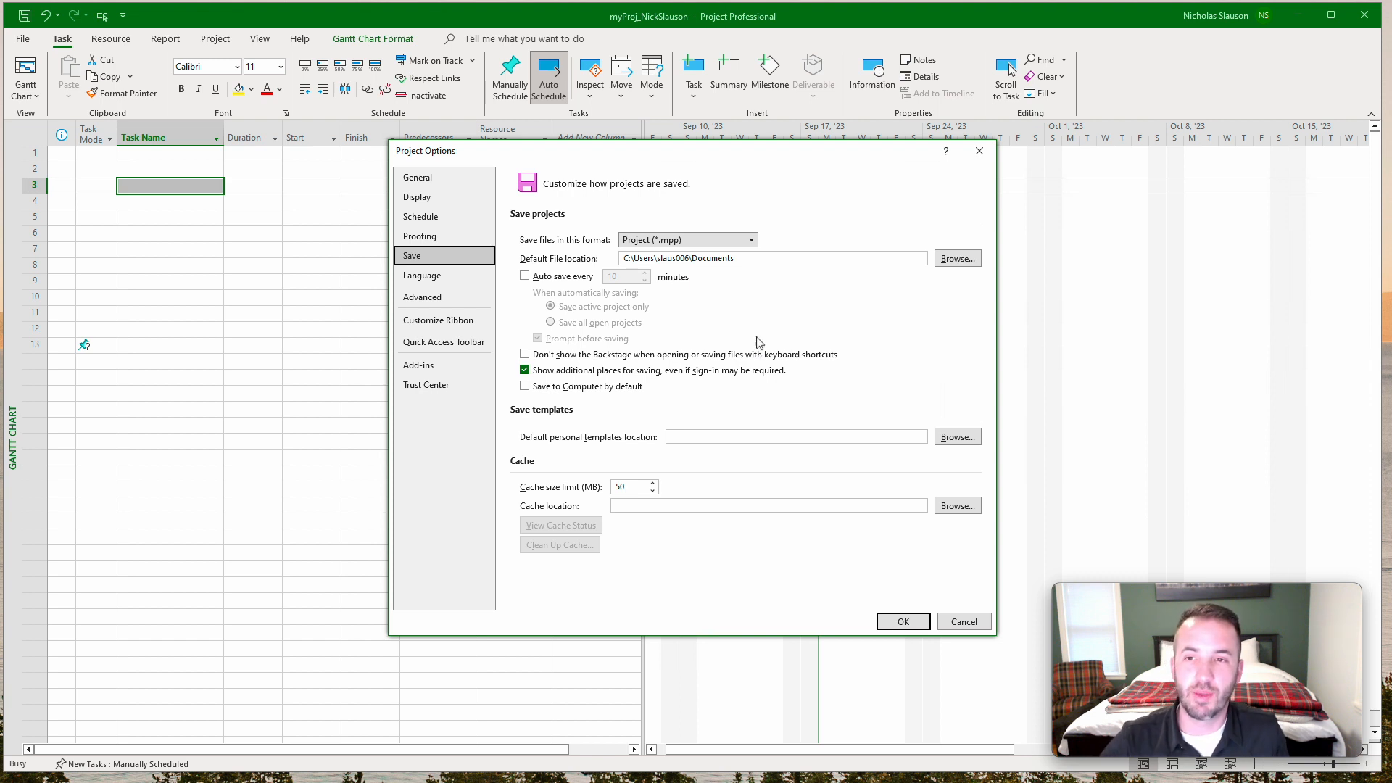
left_click(751, 240)
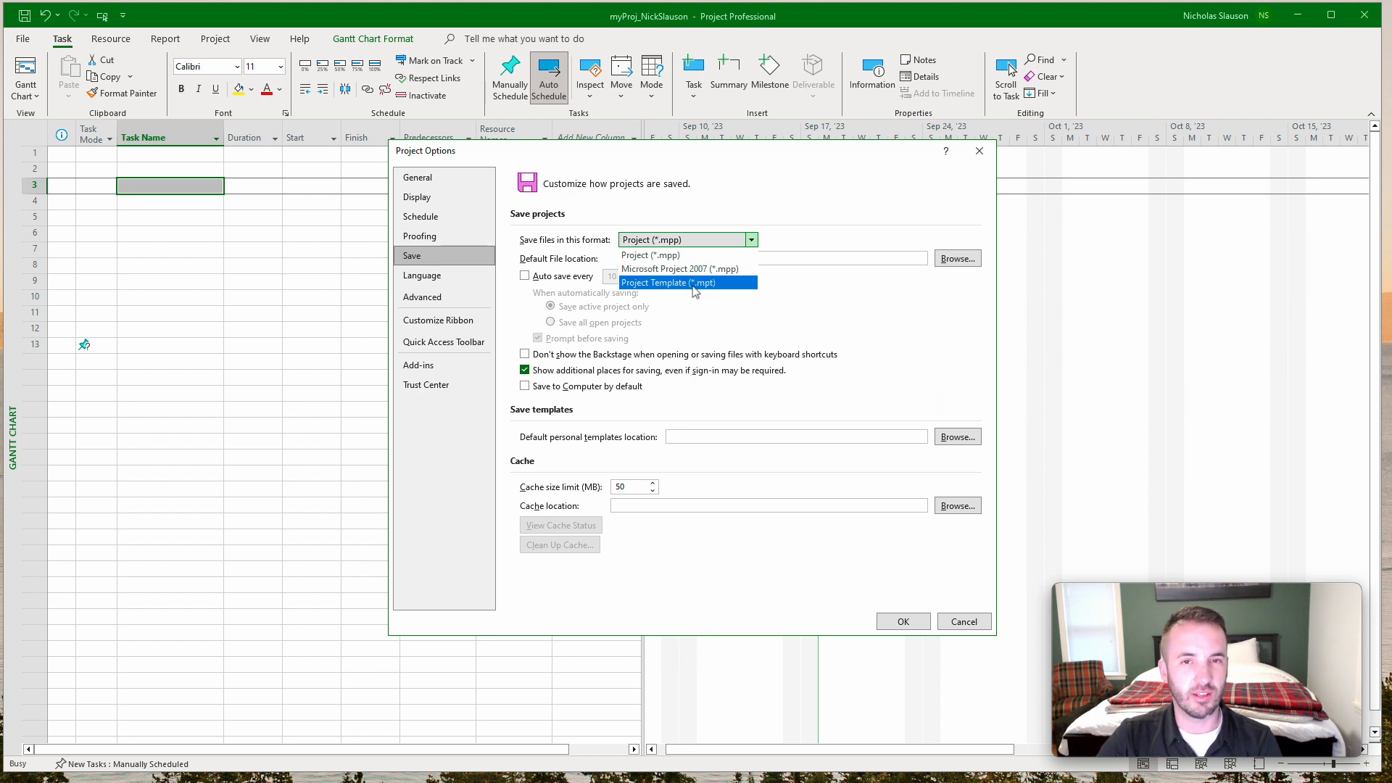
left_click(808, 284)
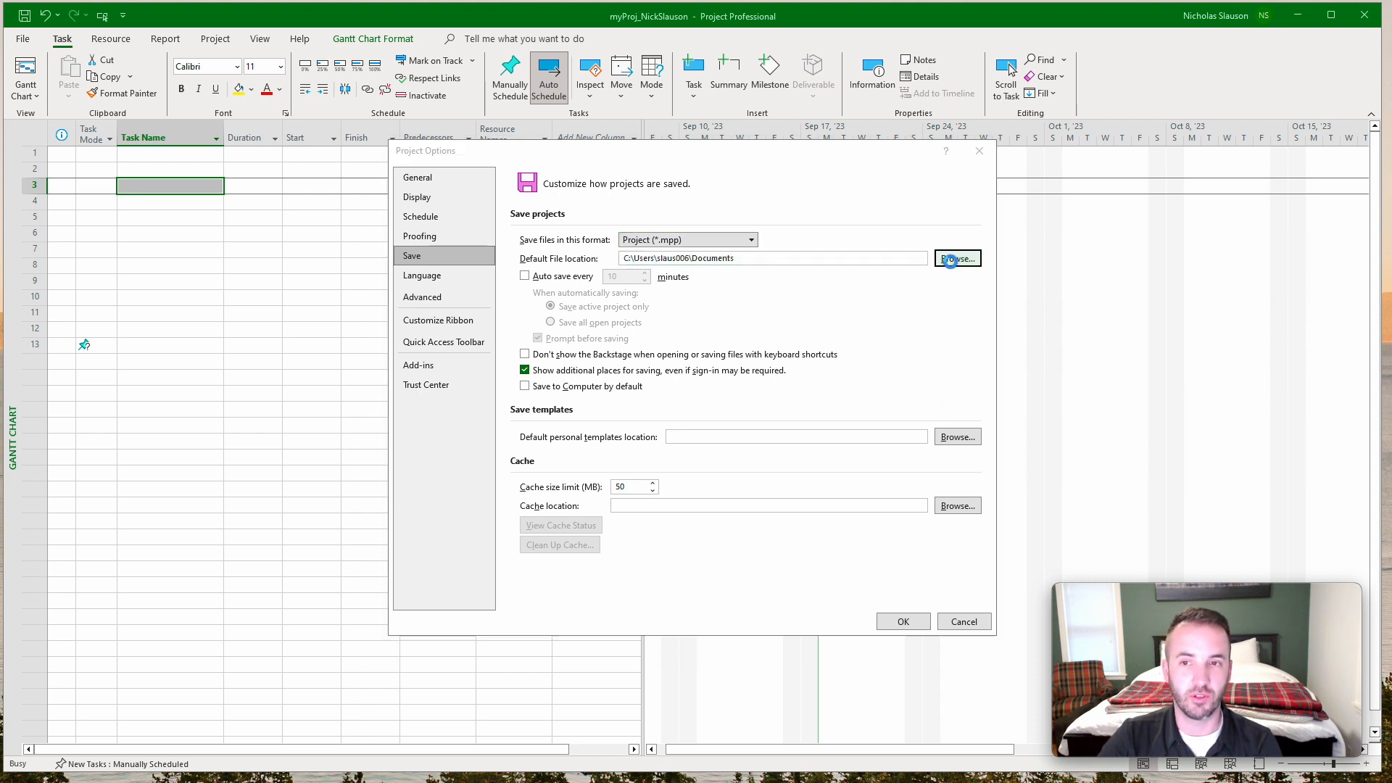
Set the default file location for saved projects to the personal Desktop folder on the MacBook's C: drive.
left_click(956, 259)
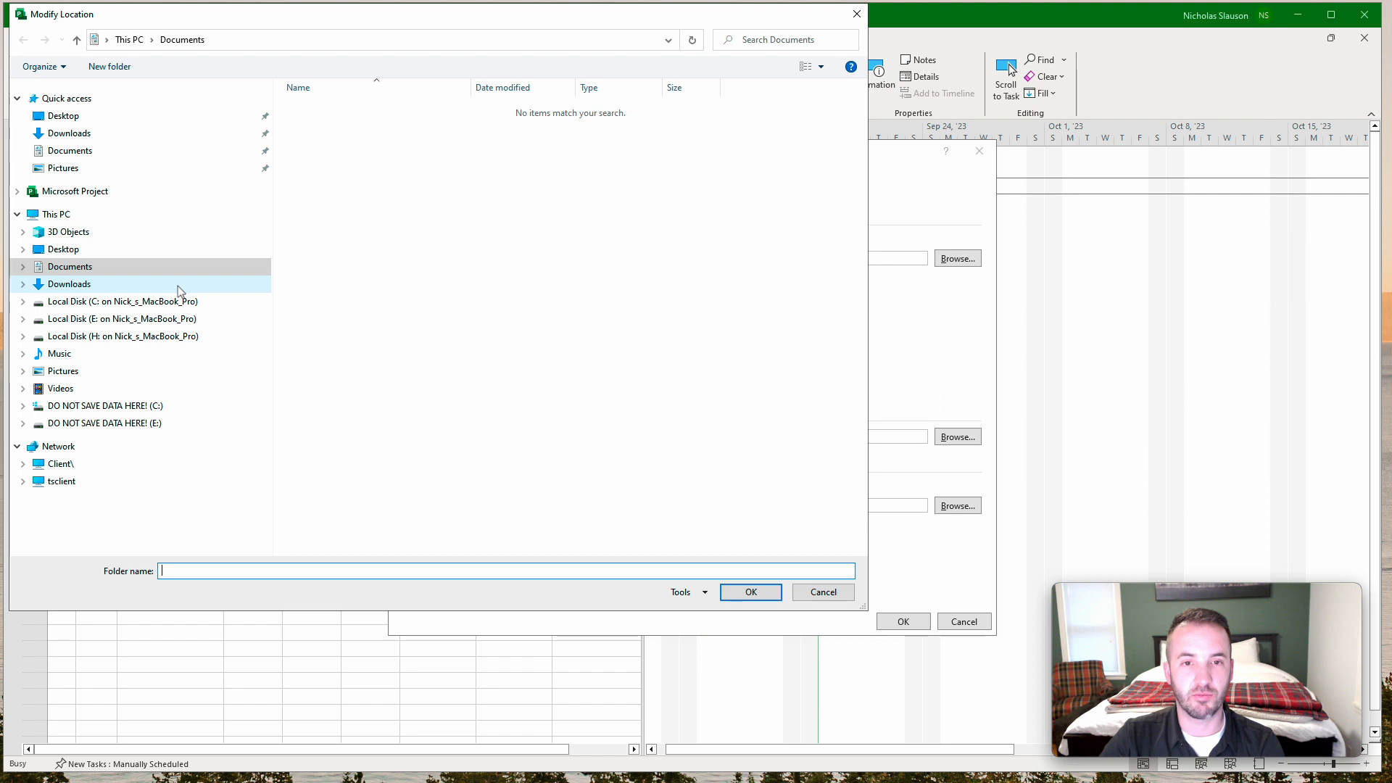
left_click(140, 308)
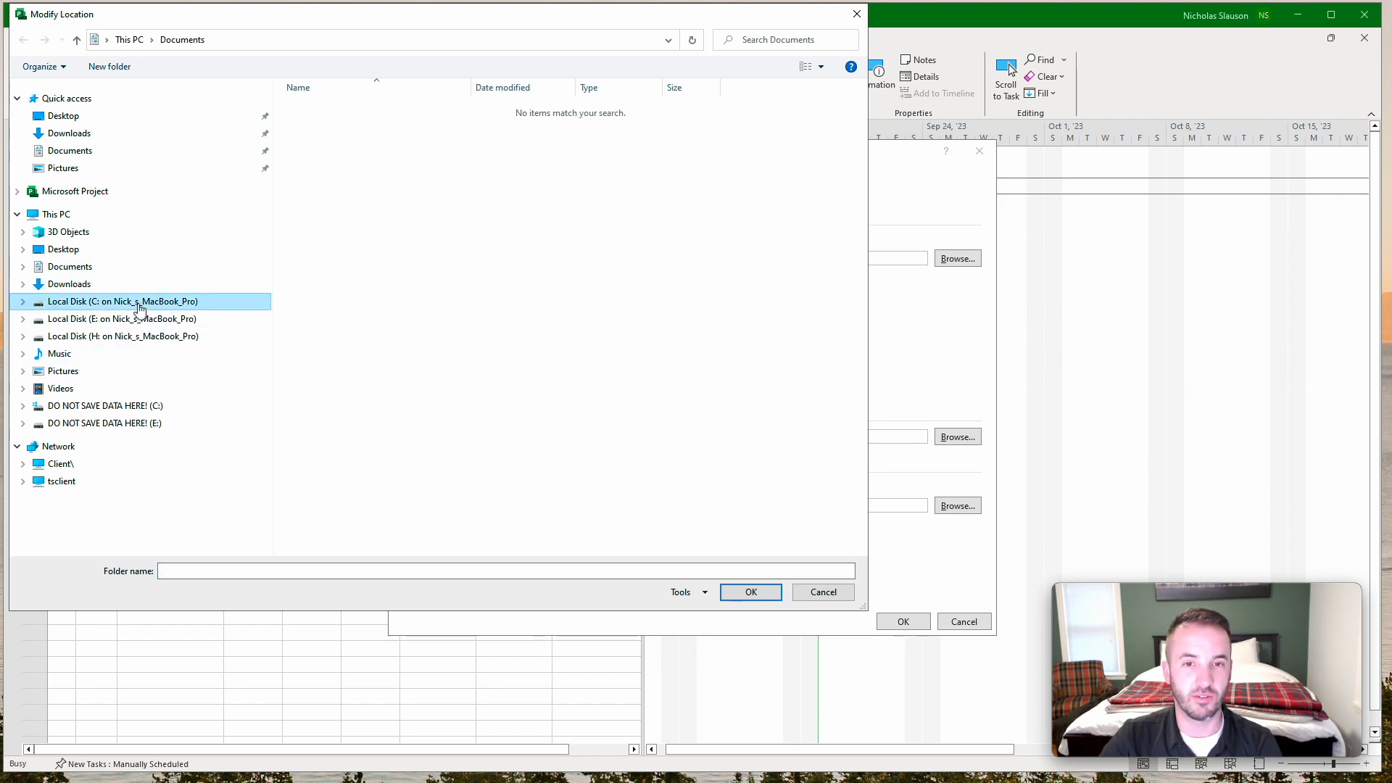
left_click(345, 157)
double_click(345, 157)
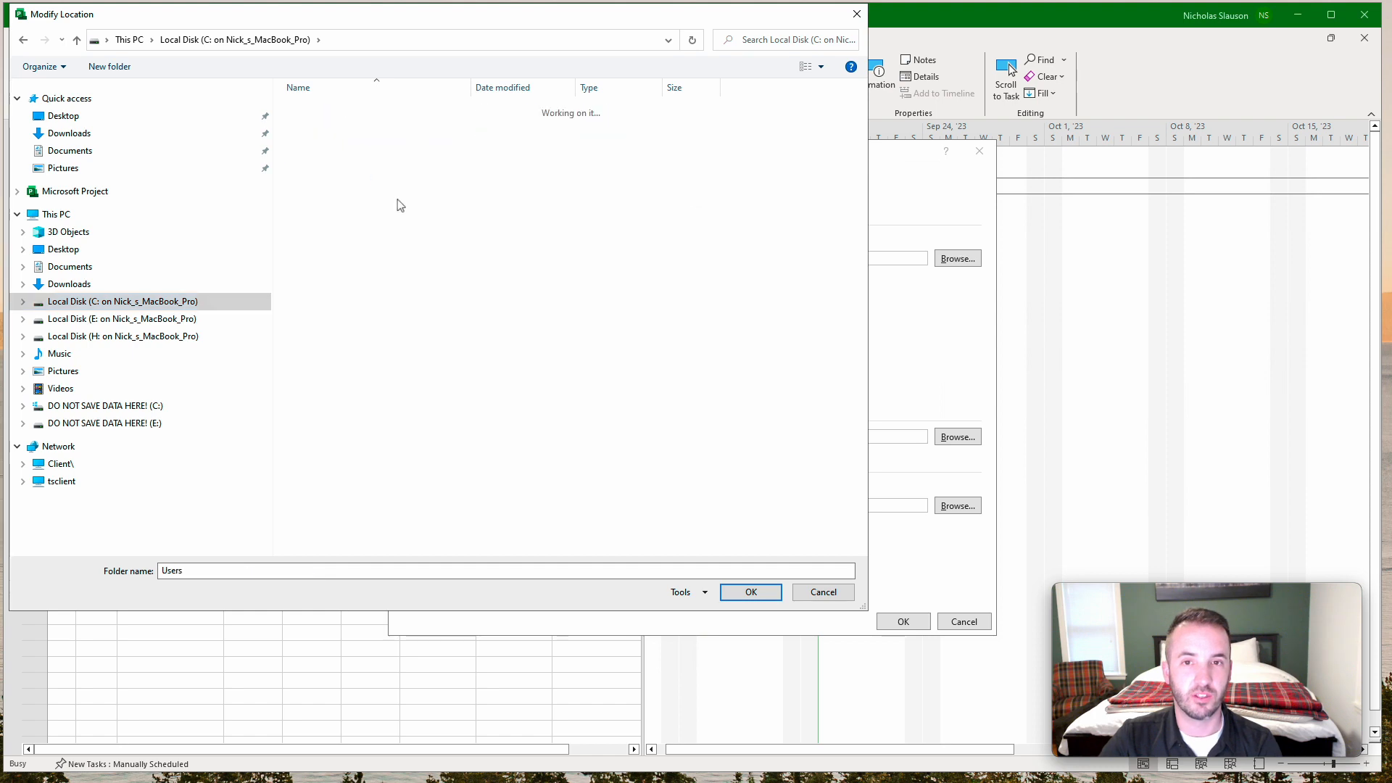
left_click(367, 124)
key("Return")
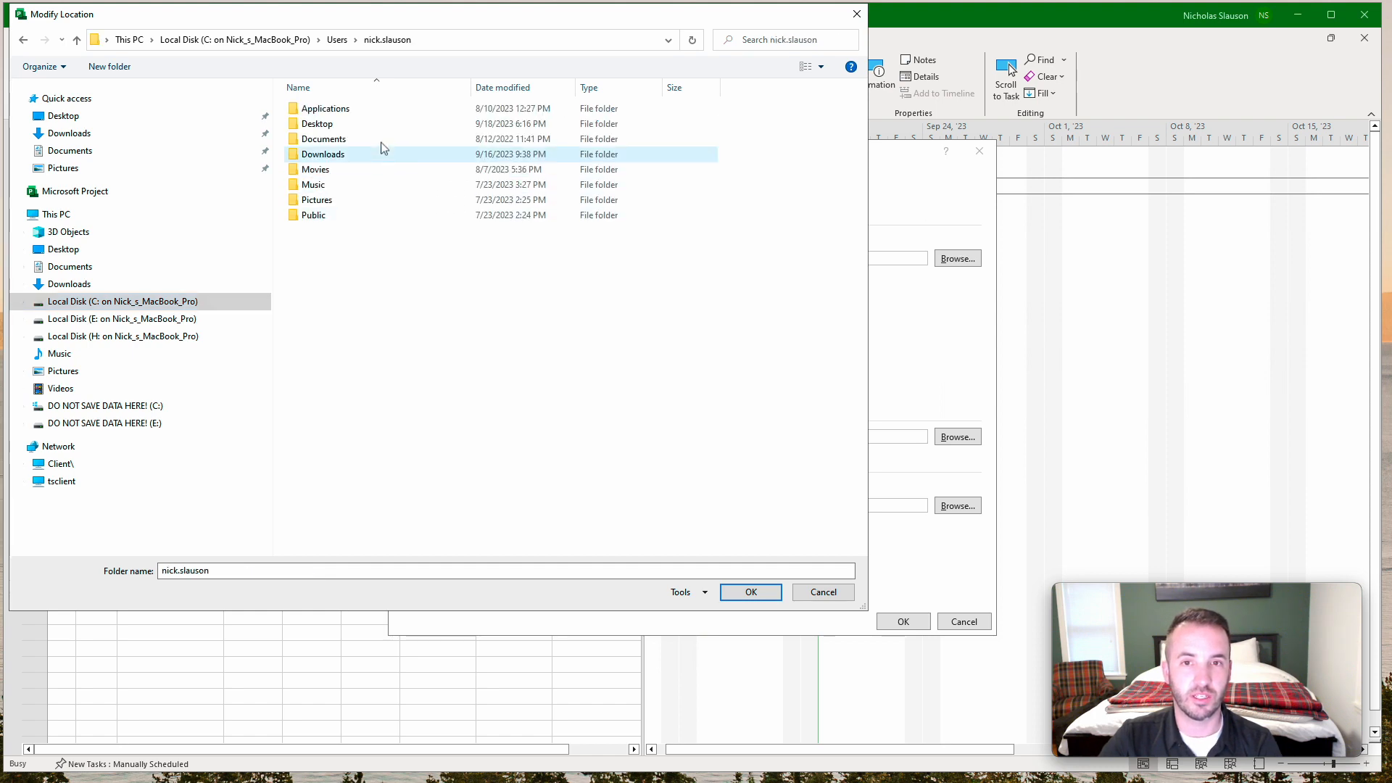
left_click(377, 125)
key("Return")
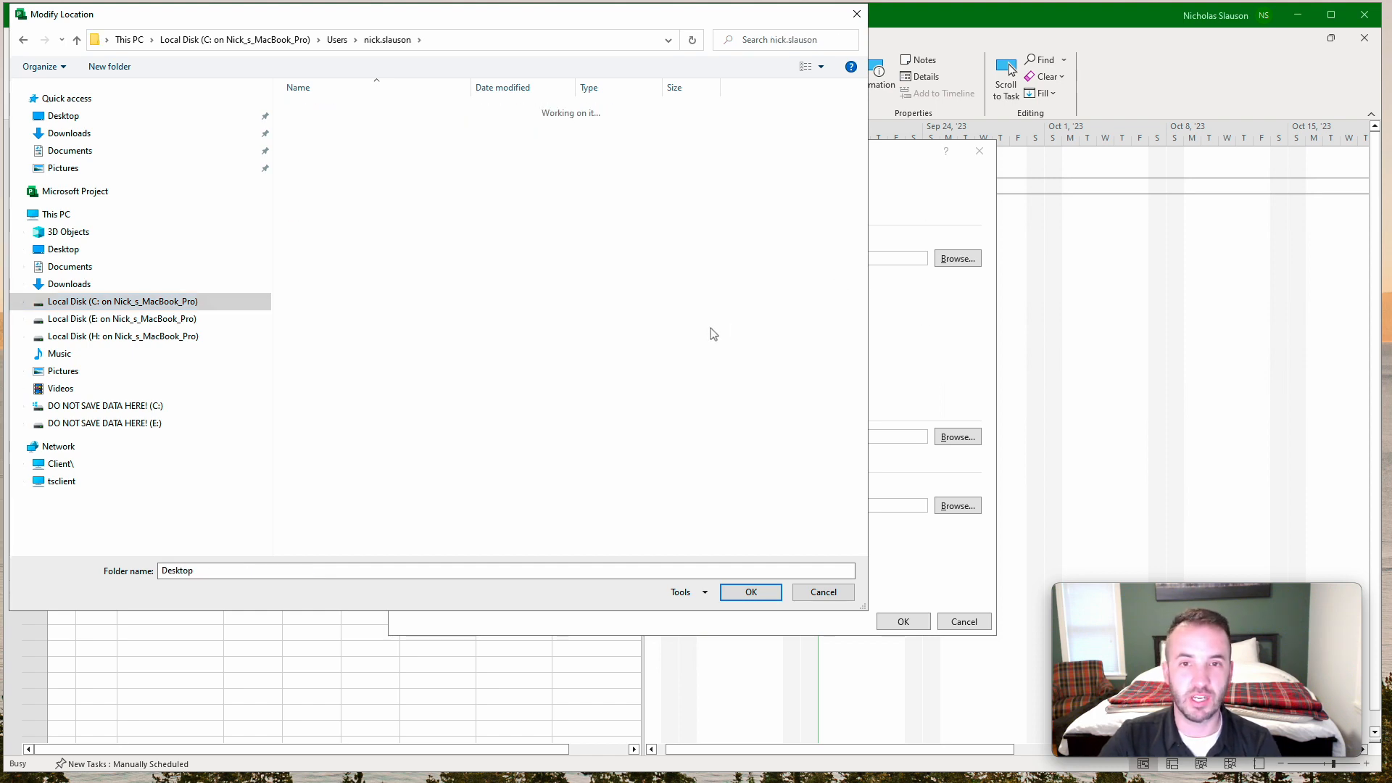
left_click(751, 593)
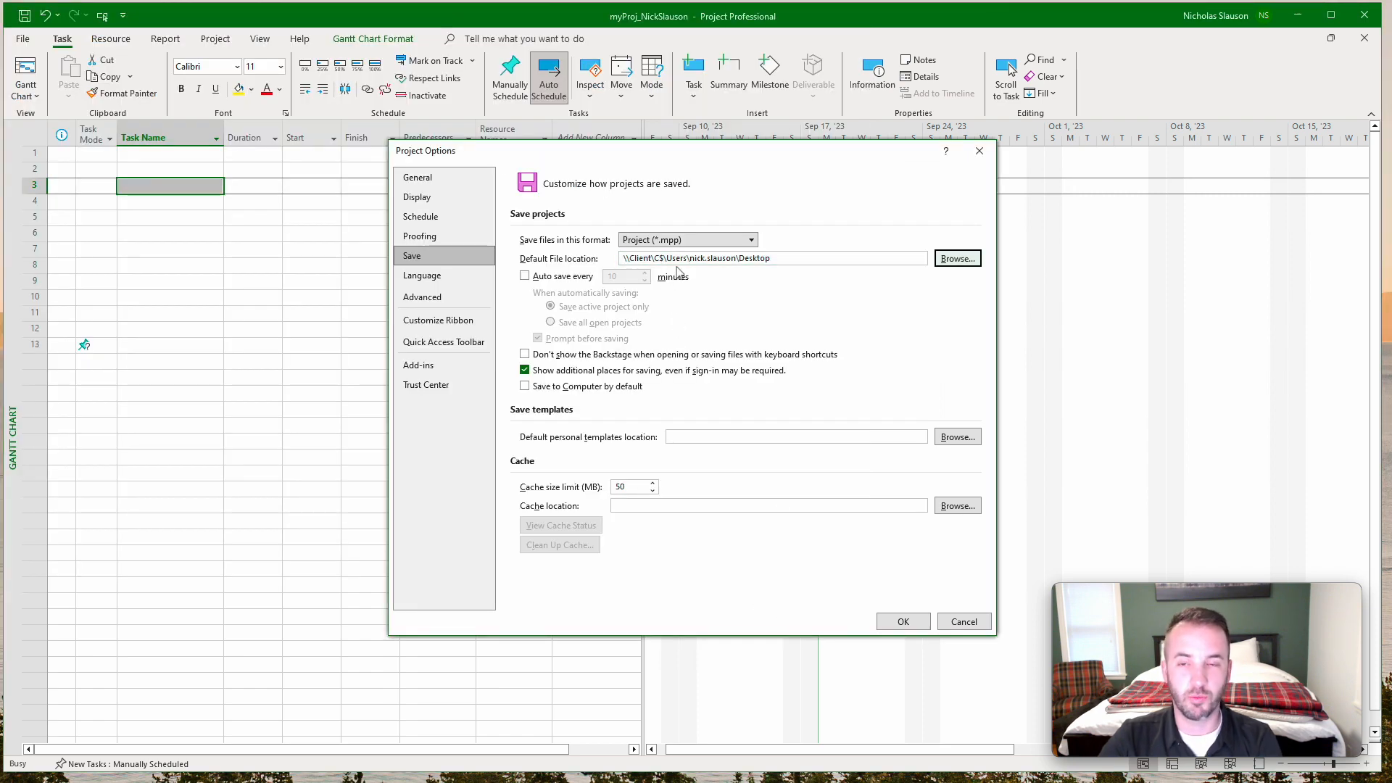
Turn on auto save every 10 minutes for the active project, and review the language and advanced options.
left_click(524, 276)
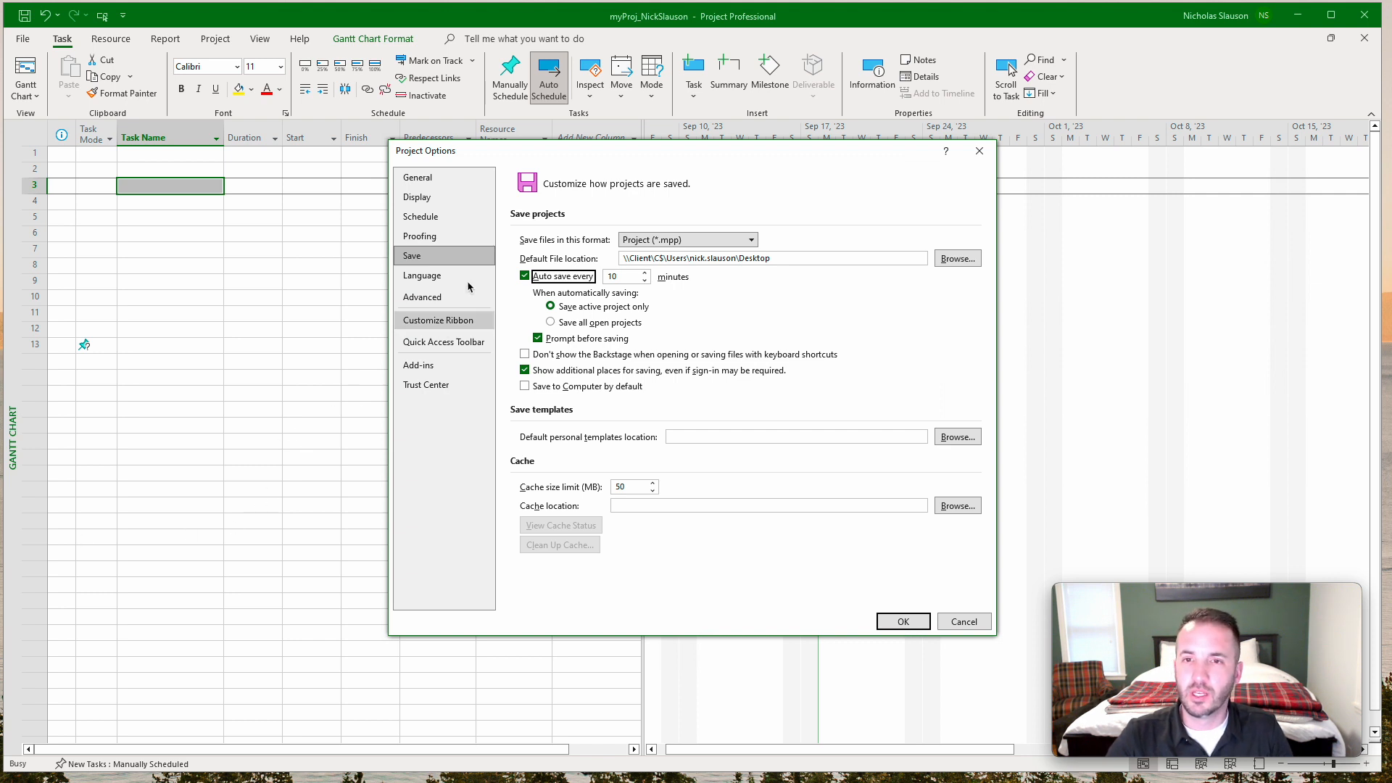
left_click(441, 279)
left_click(437, 302)
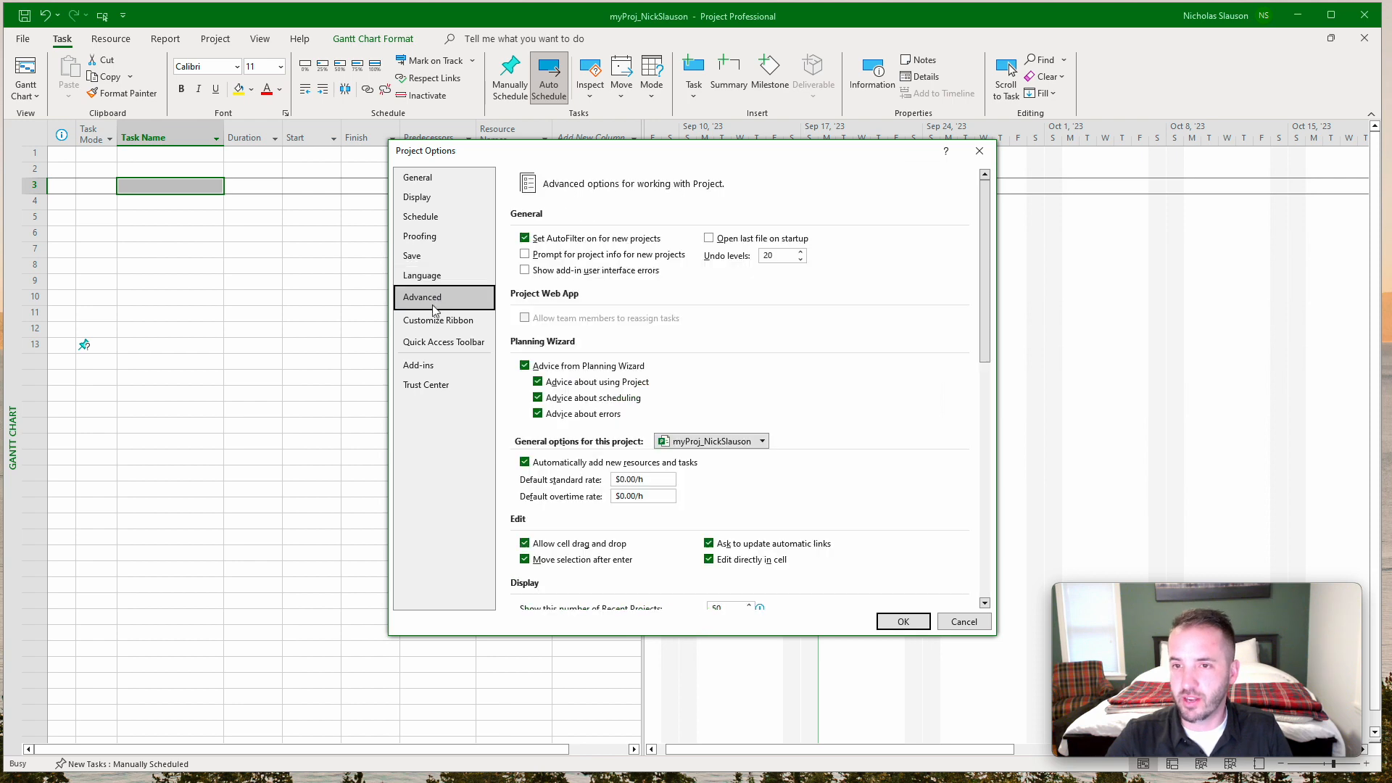
scroll(616, 377, "down", 1)
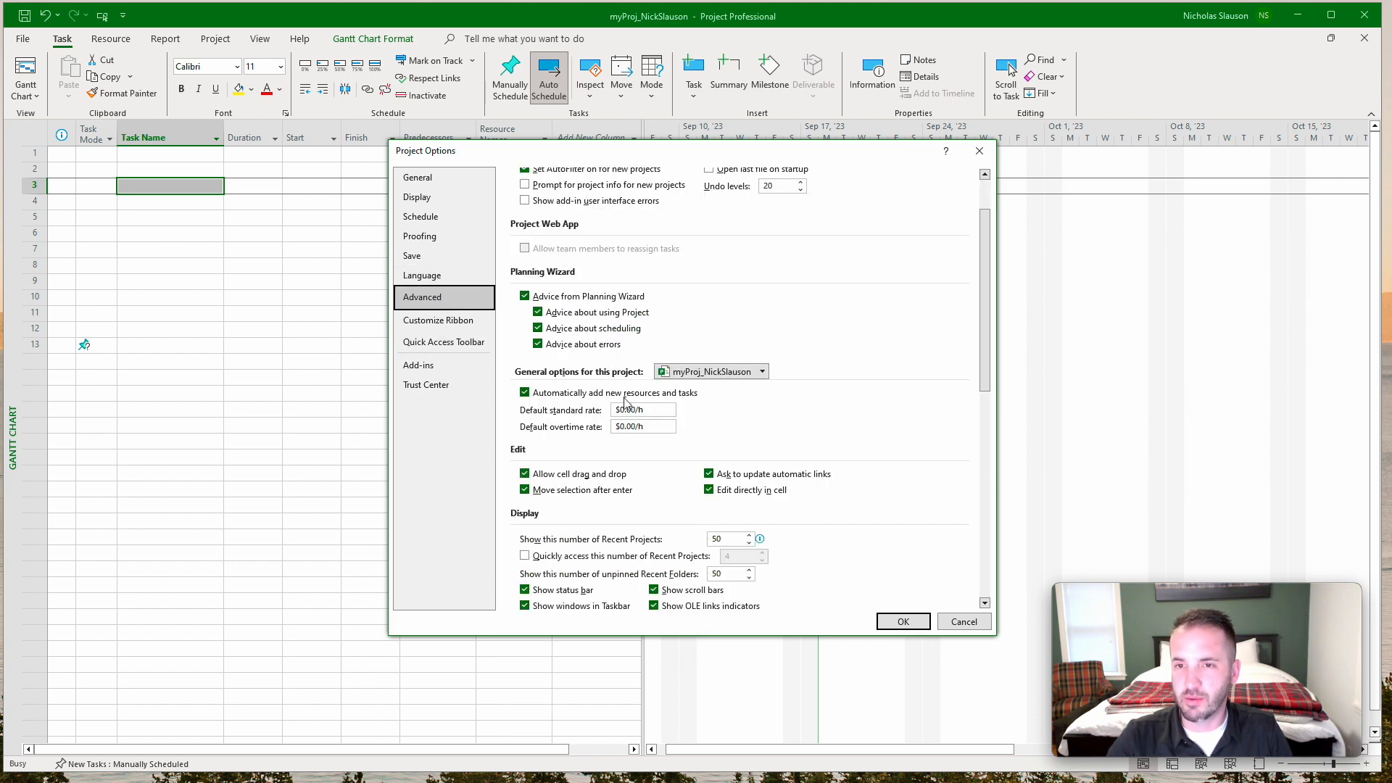
scroll(626, 403, "down", 4)
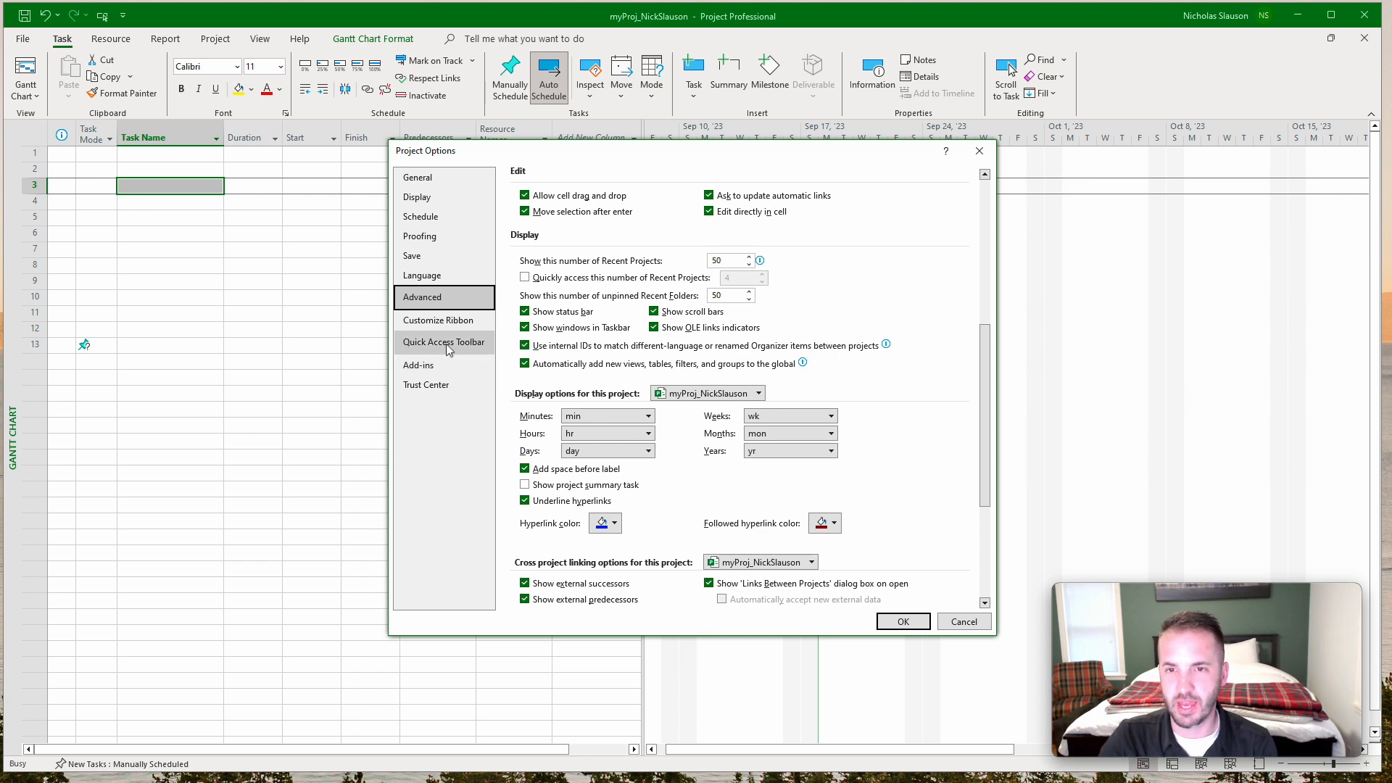
Set the Trust Center's legacy formats option to prompt when loading files with legacy or non-default file format, and apply the project options.
left_click(434, 386)
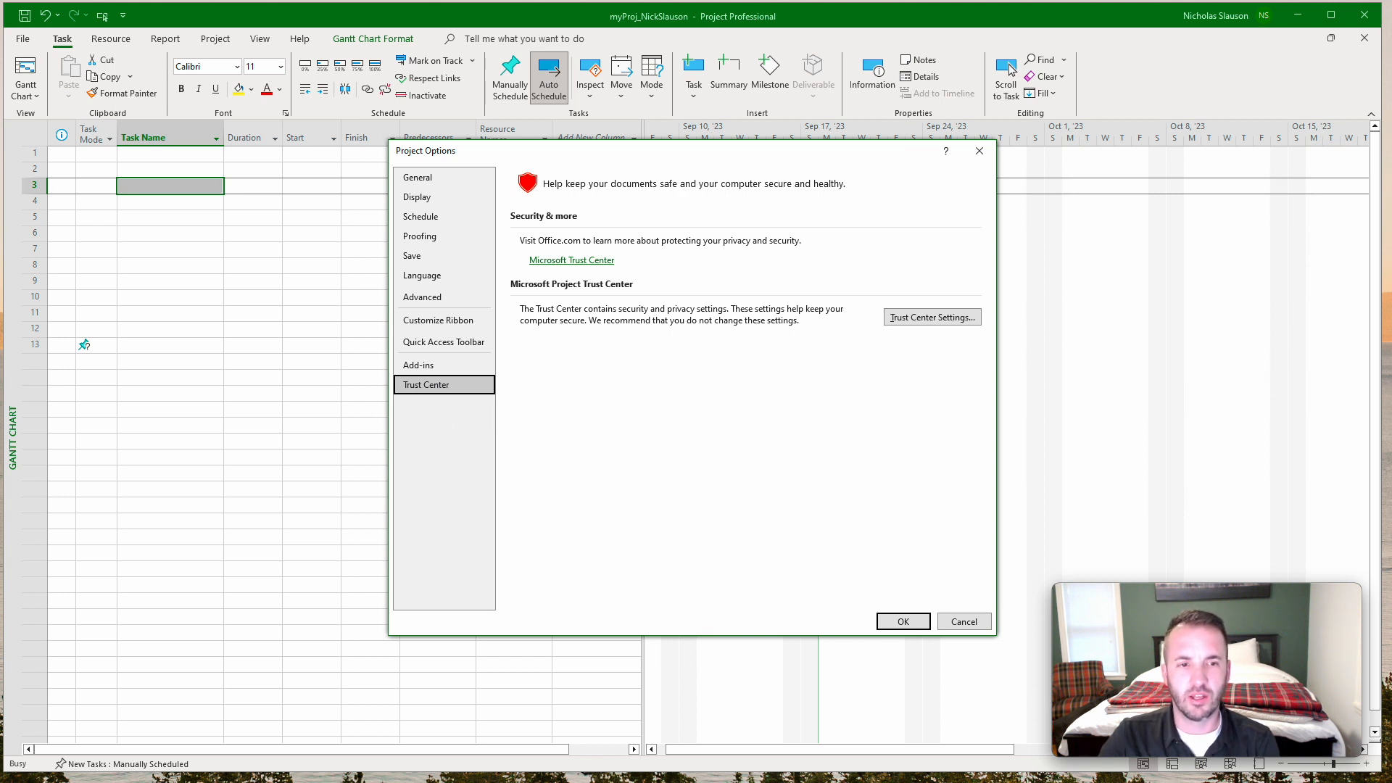
left_click(931, 319)
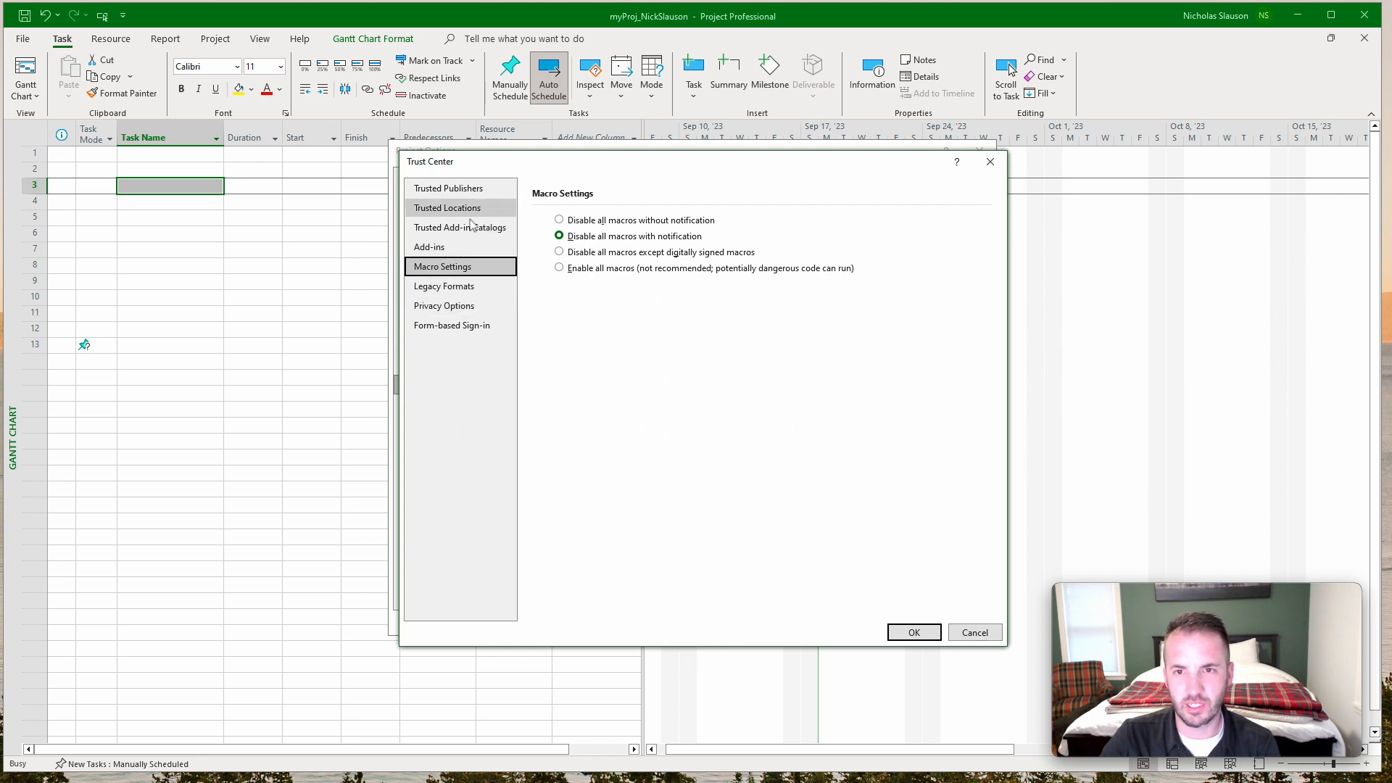
left_click(464, 286)
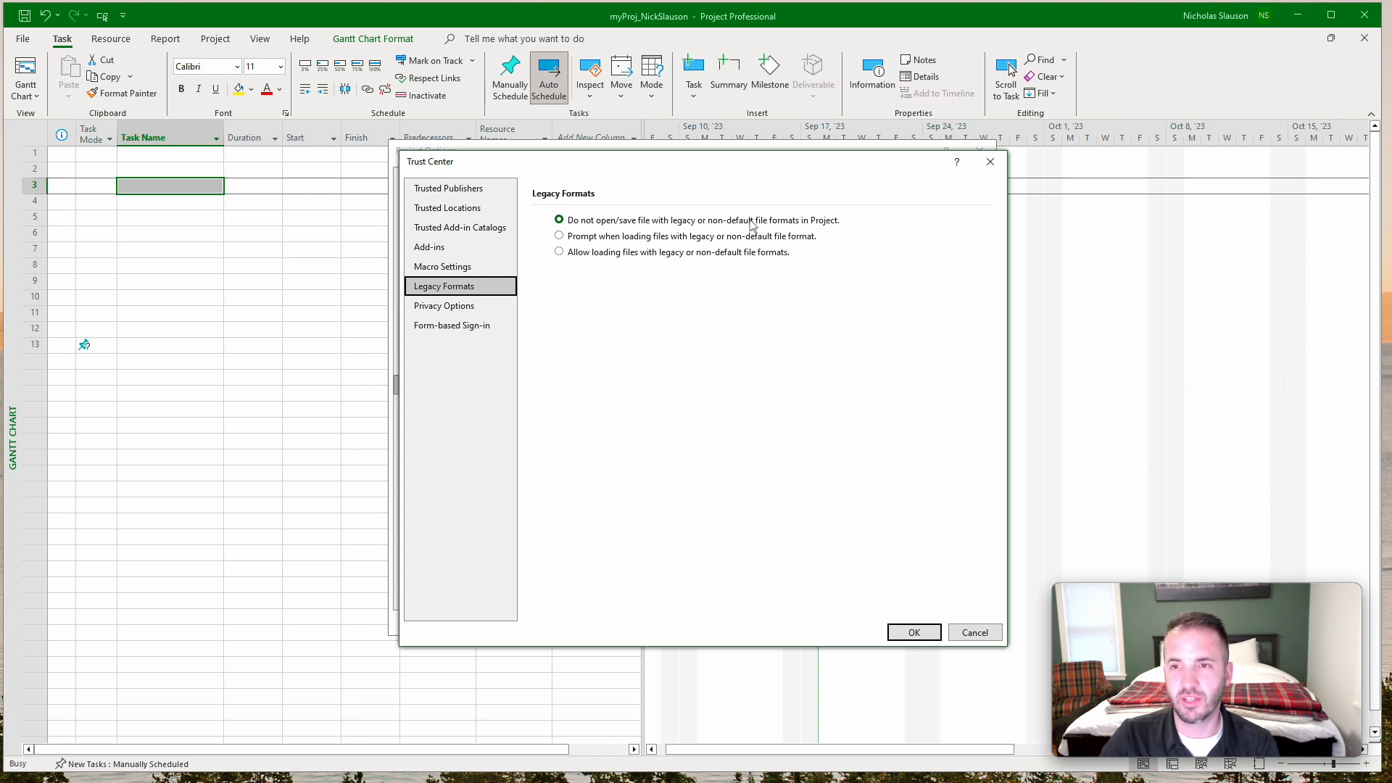
left_click(627, 238)
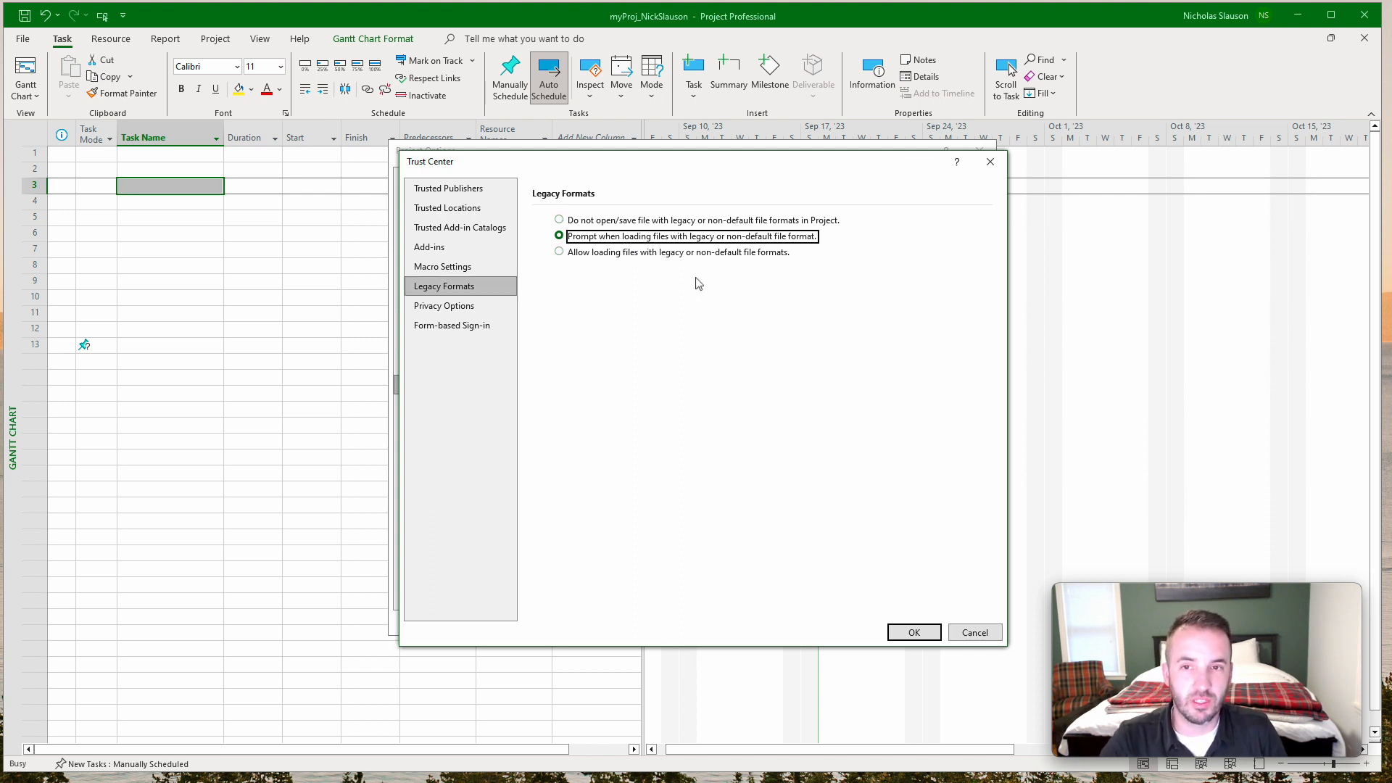
left_click(913, 632)
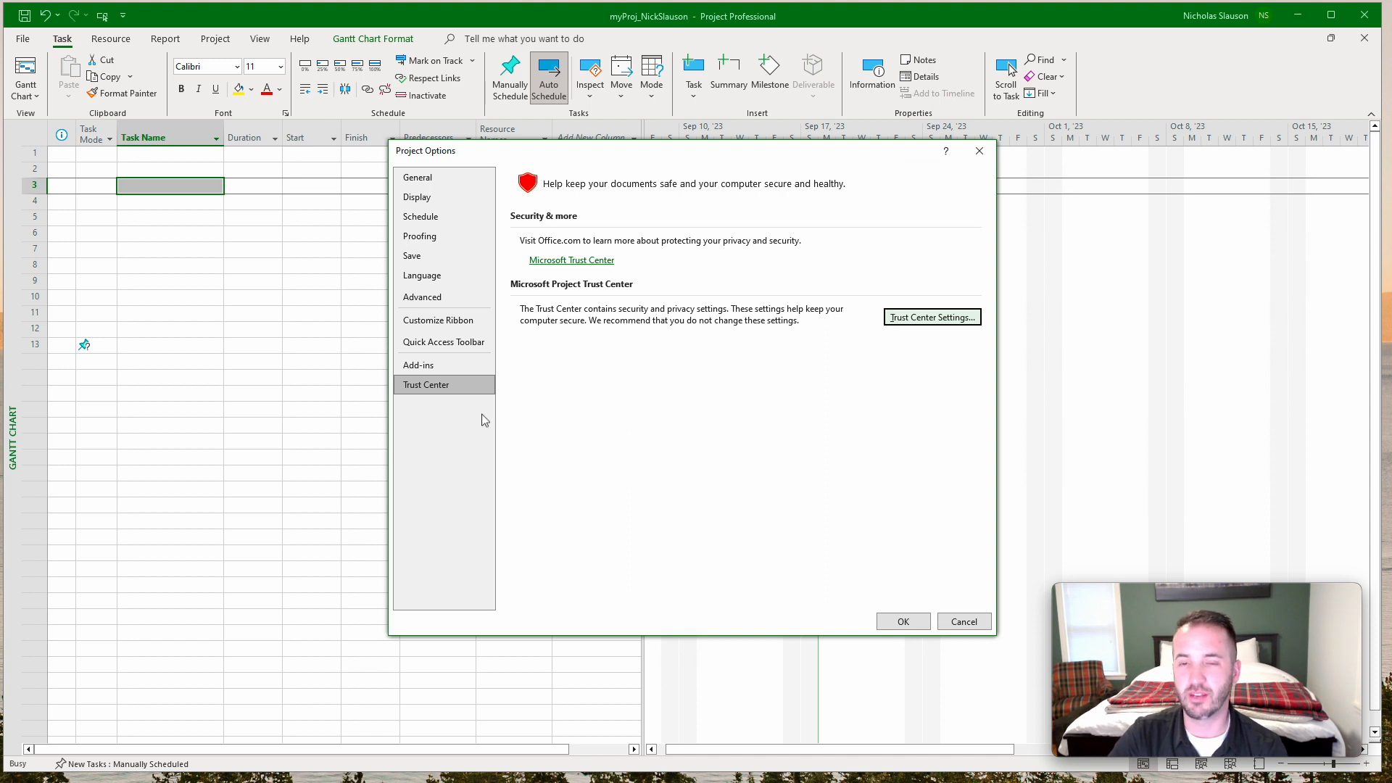
left_click(903, 622)
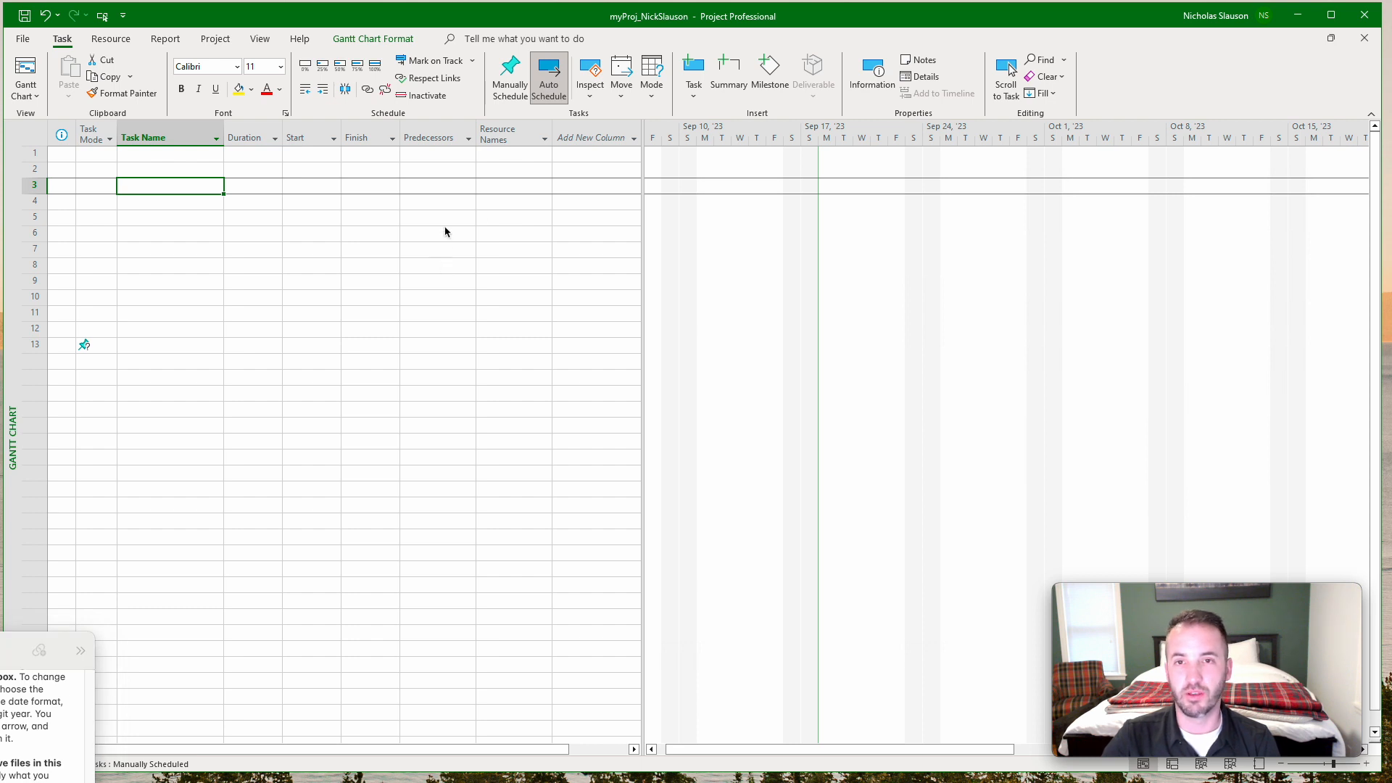
Review the project information, including start date, scheduling method and calendar, and close it without changes.
left_click(216, 39)
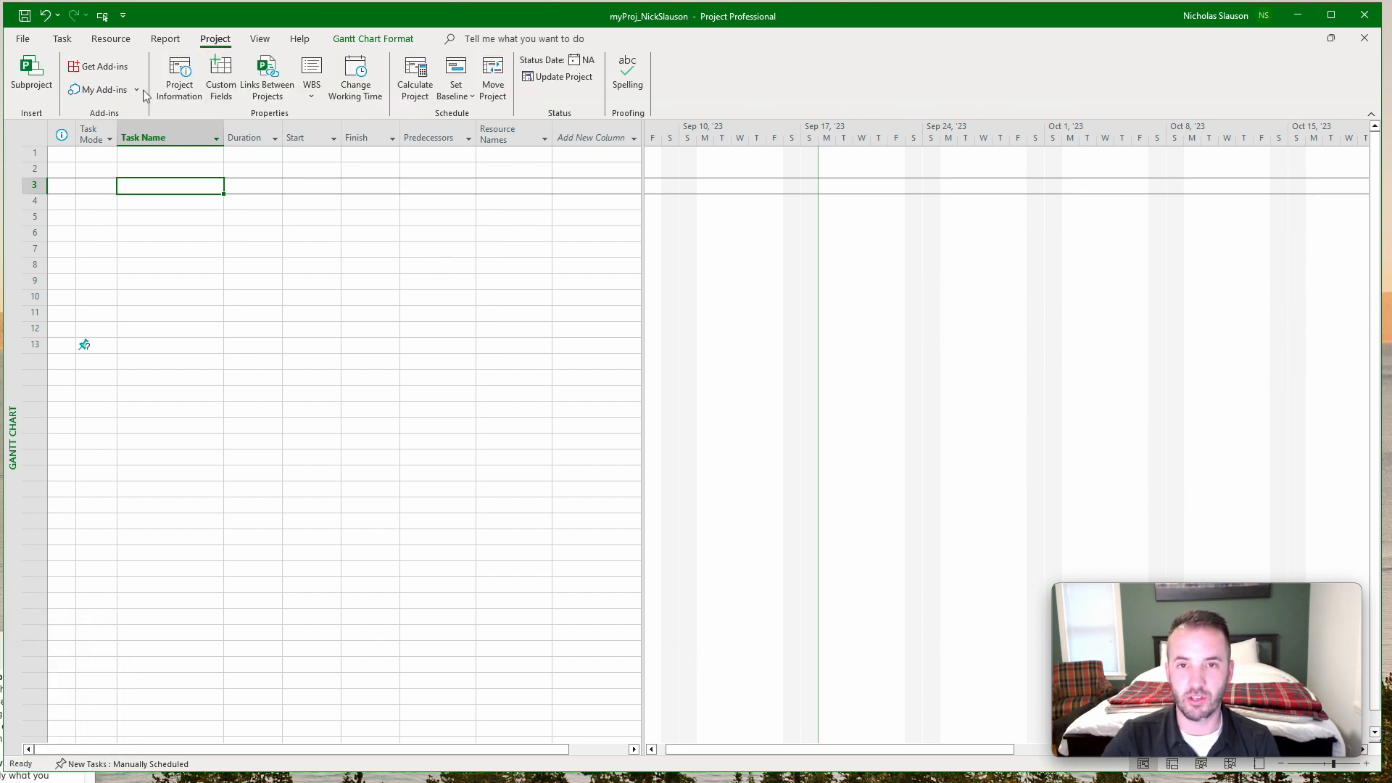
left_click(174, 85)
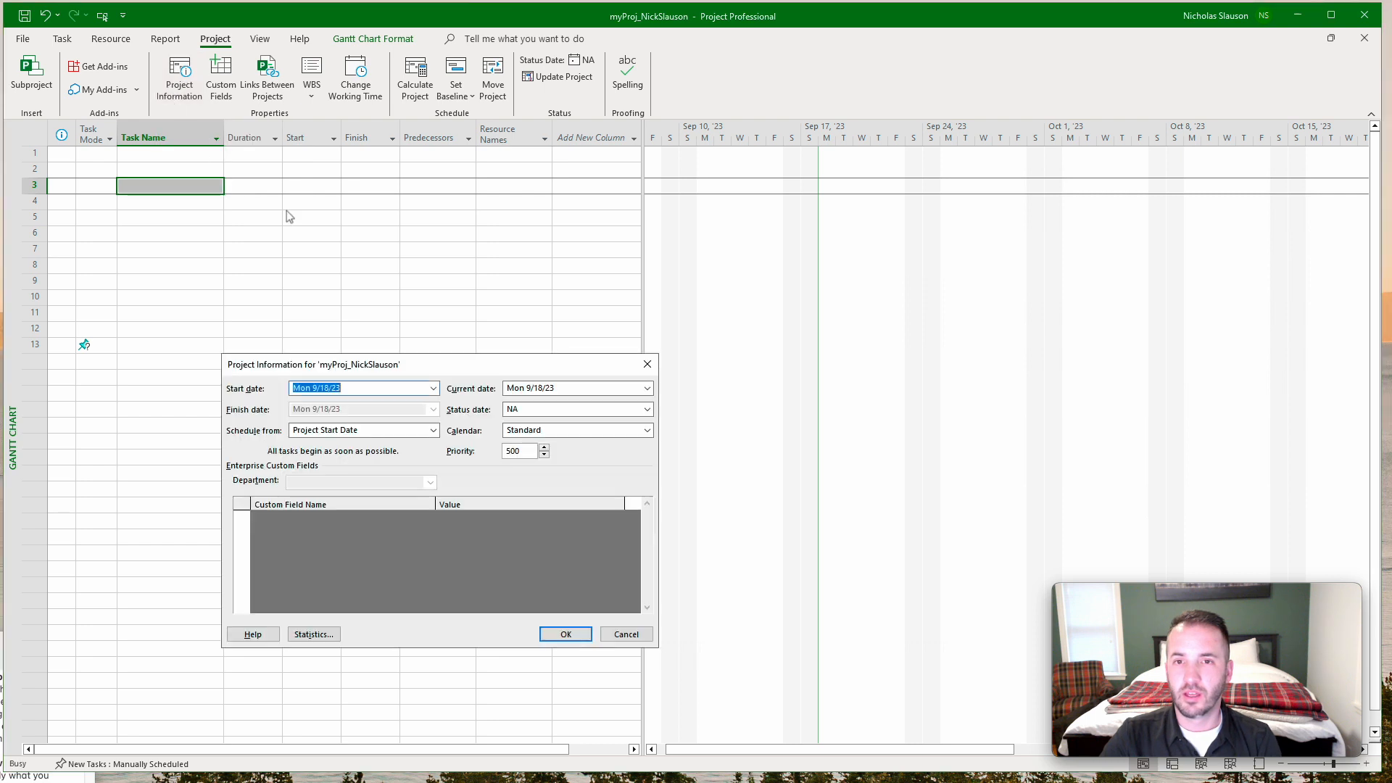
left_click_drag(455, 367, 472, 286)
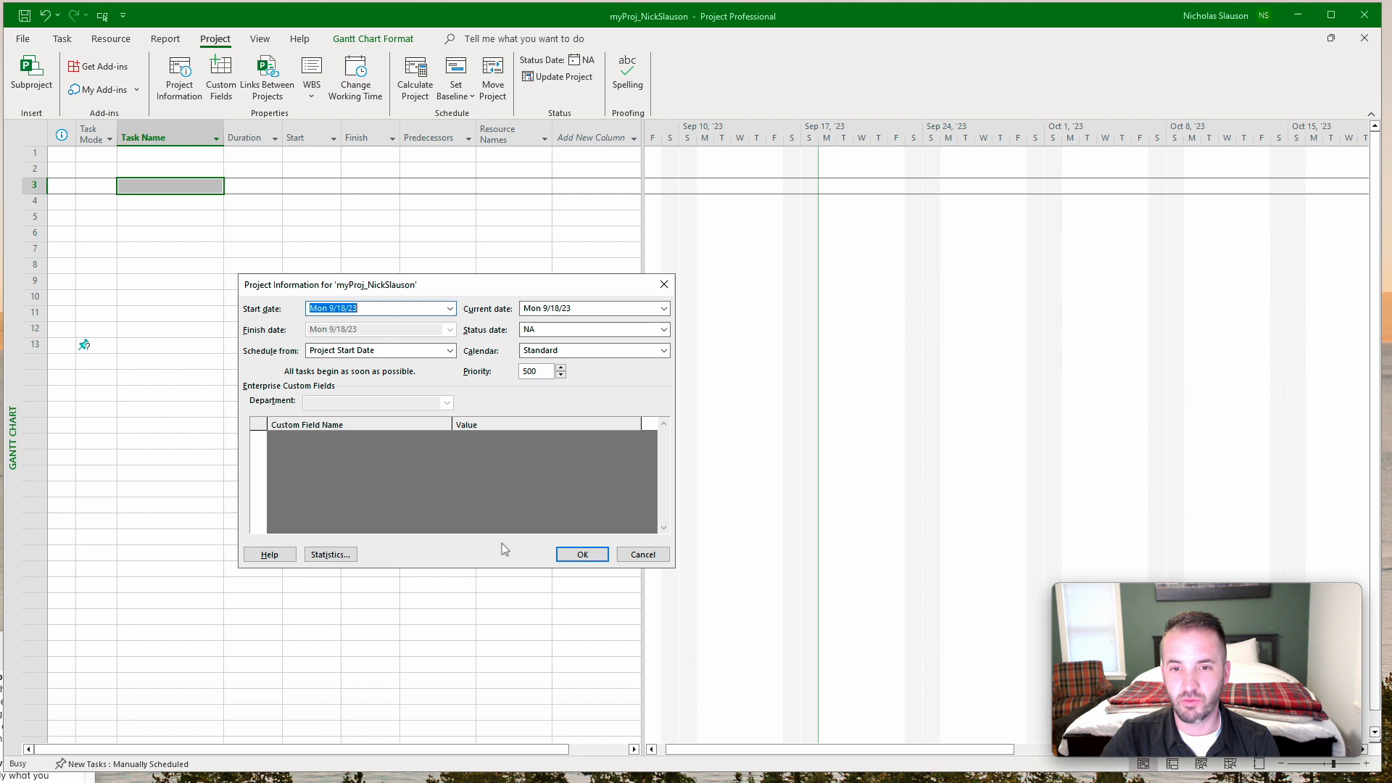
left_click(651, 559)
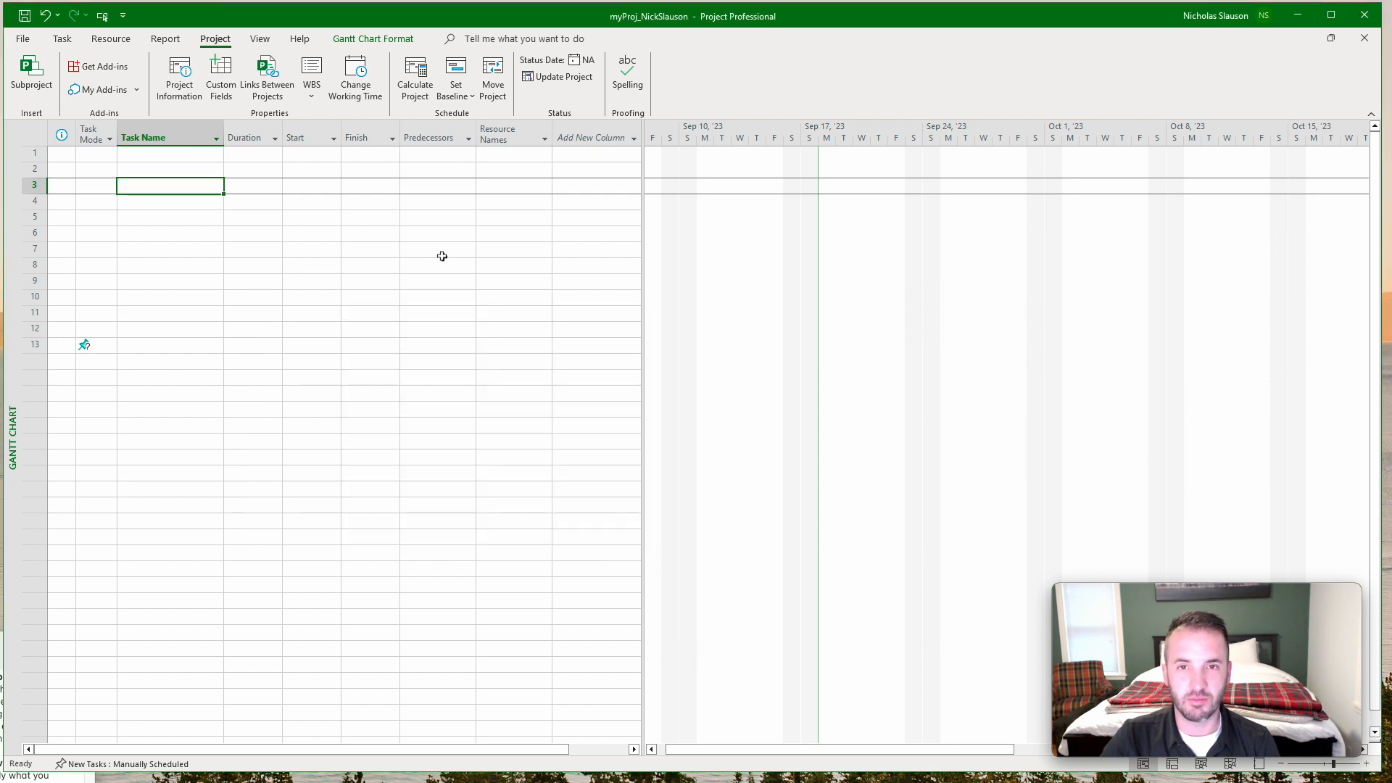
Open the working time settings and browse the Standard project calendar's months from September through December 2023 and back to October.
left_click(365, 82)
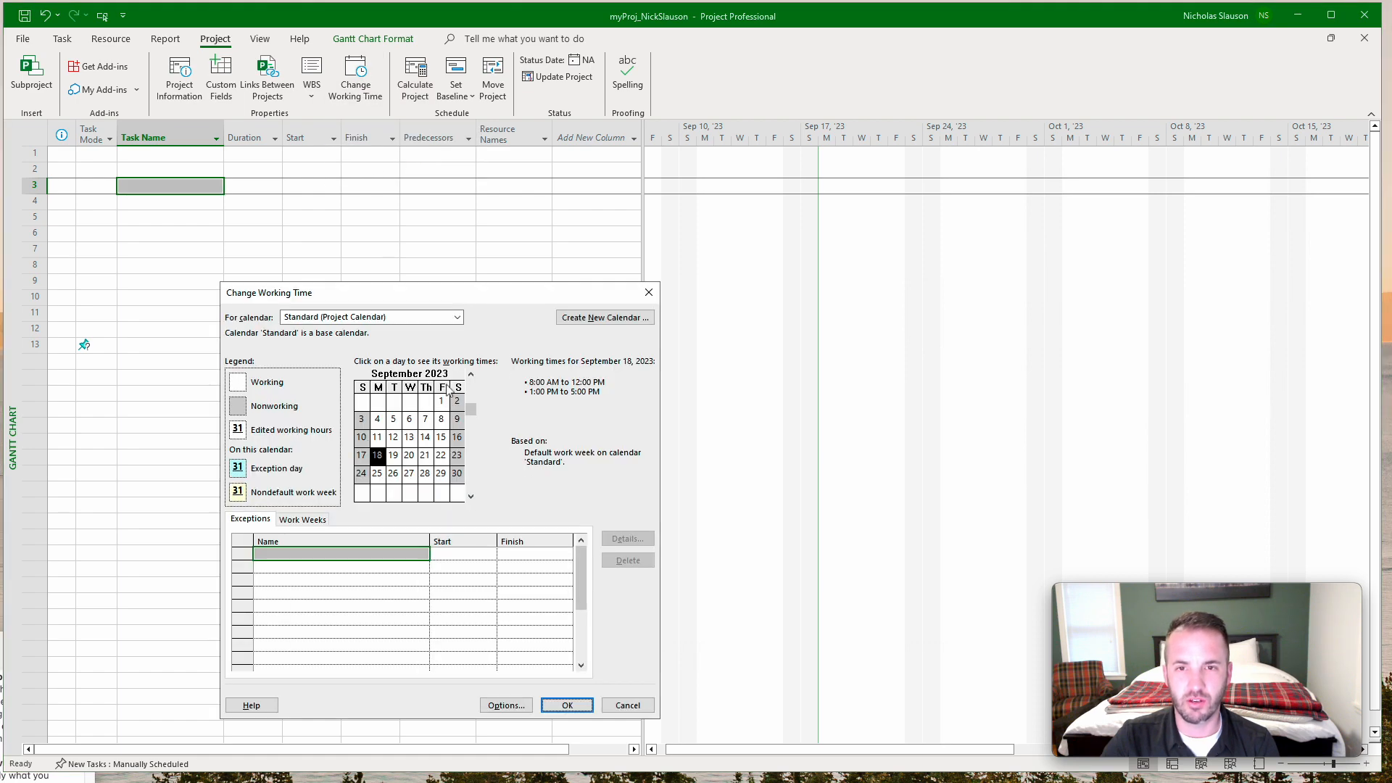
left_click_drag(472, 298, 476, 227)
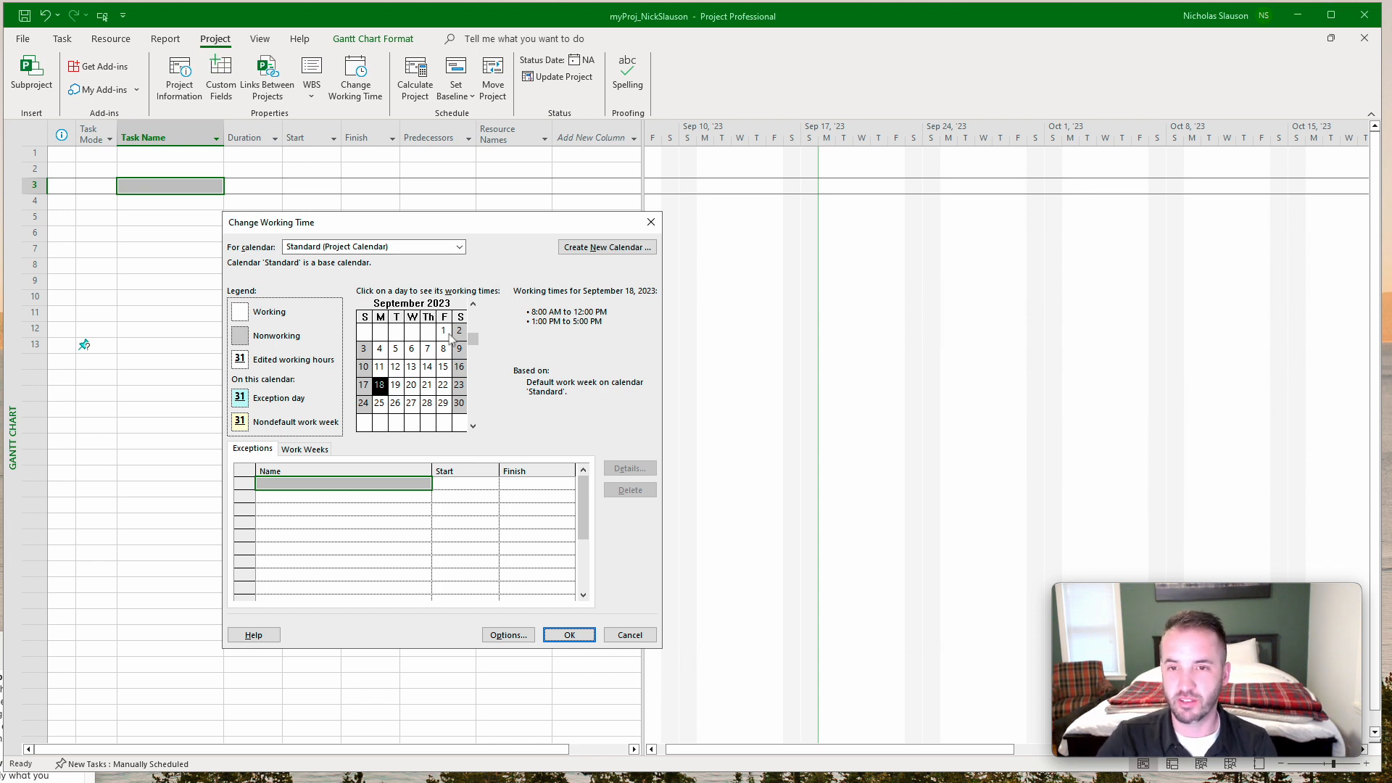
left_click(473, 426)
left_click(473, 426)
left_click(473, 426)
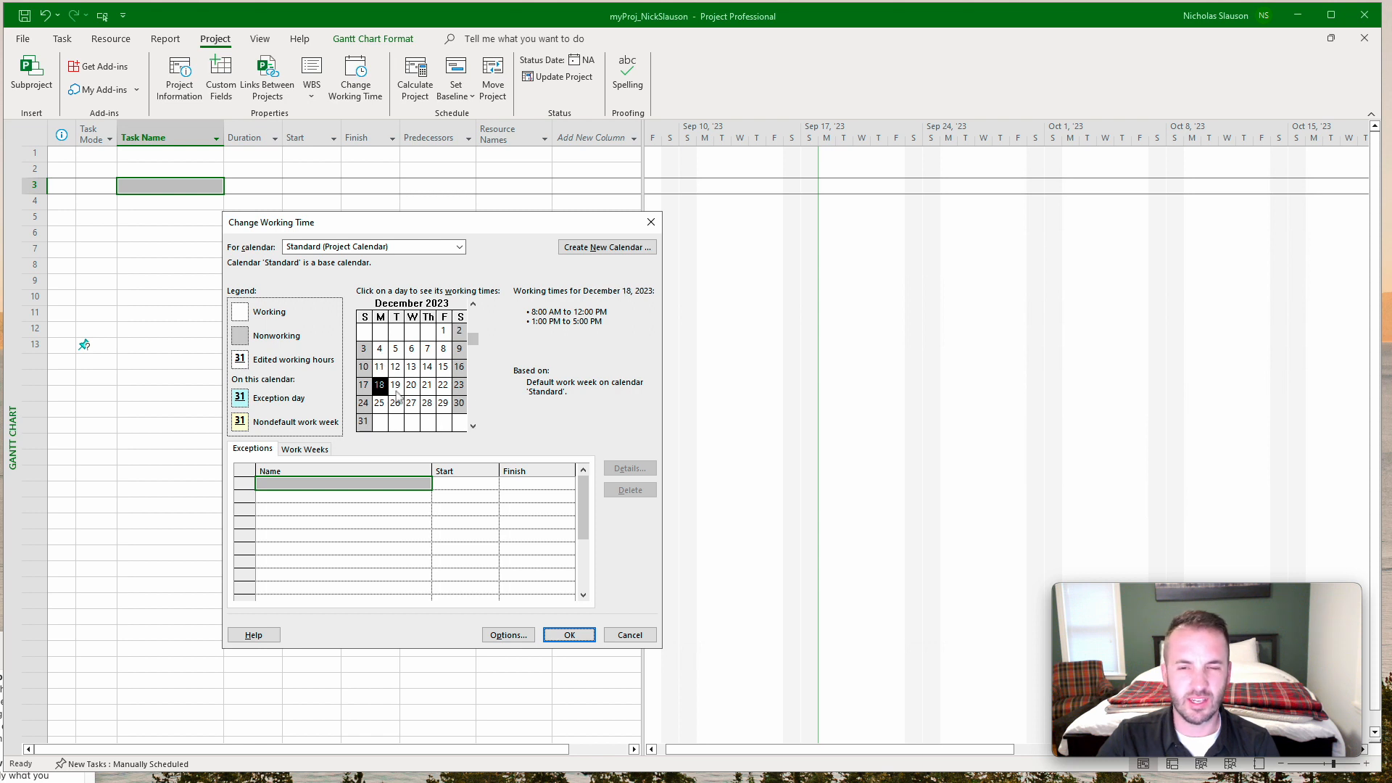
left_click(474, 304)
left_click(473, 304)
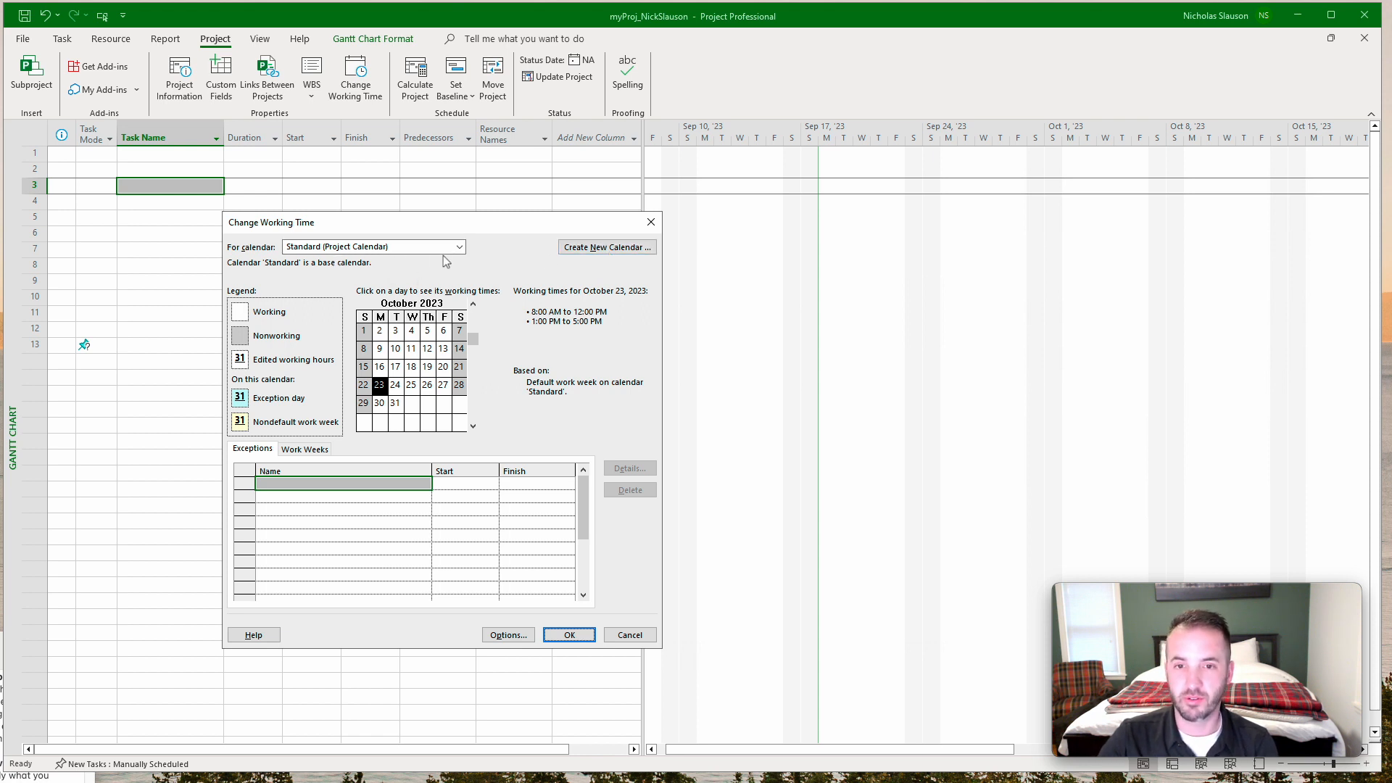
Create a new base calendar named "CMGT 4021 Standard Calendar" as a copy of the Standard calendar.
left_click(607, 247)
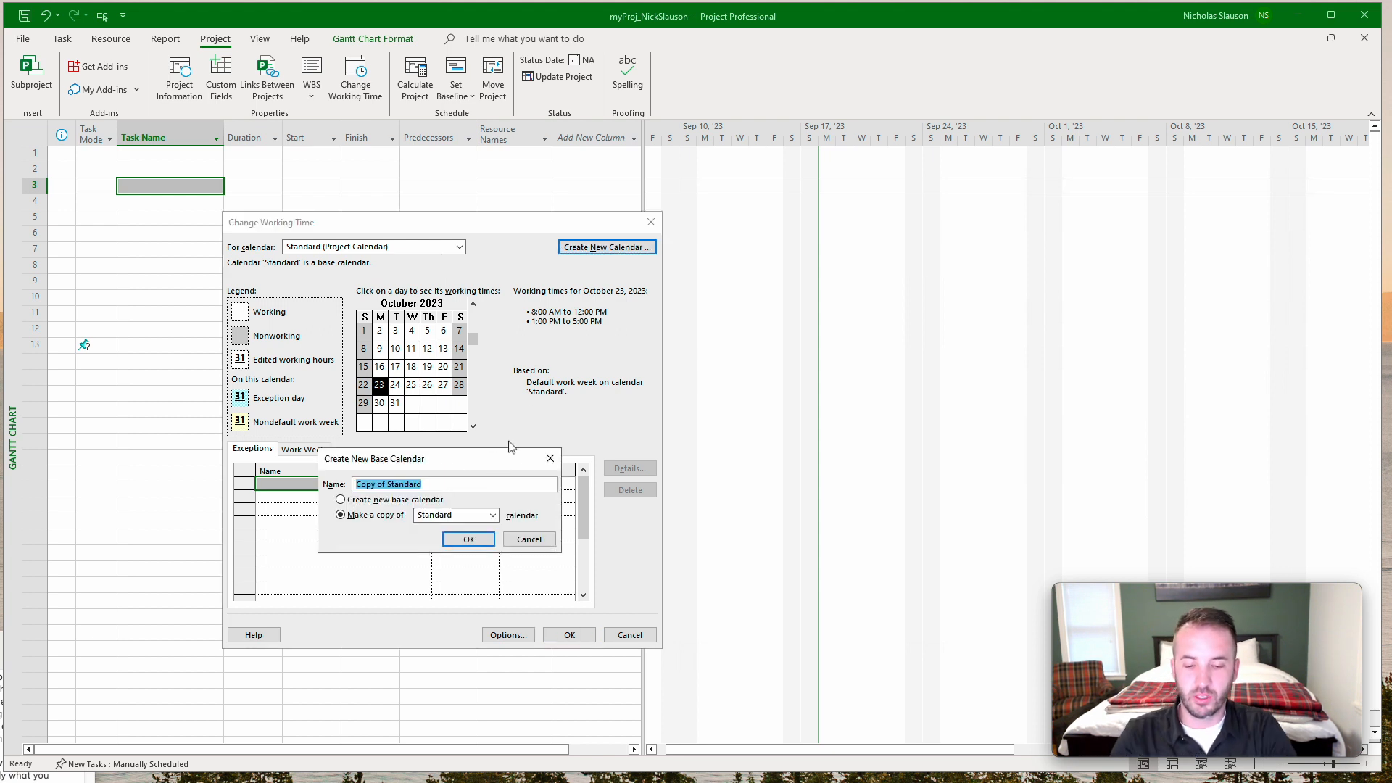
type("CMG")
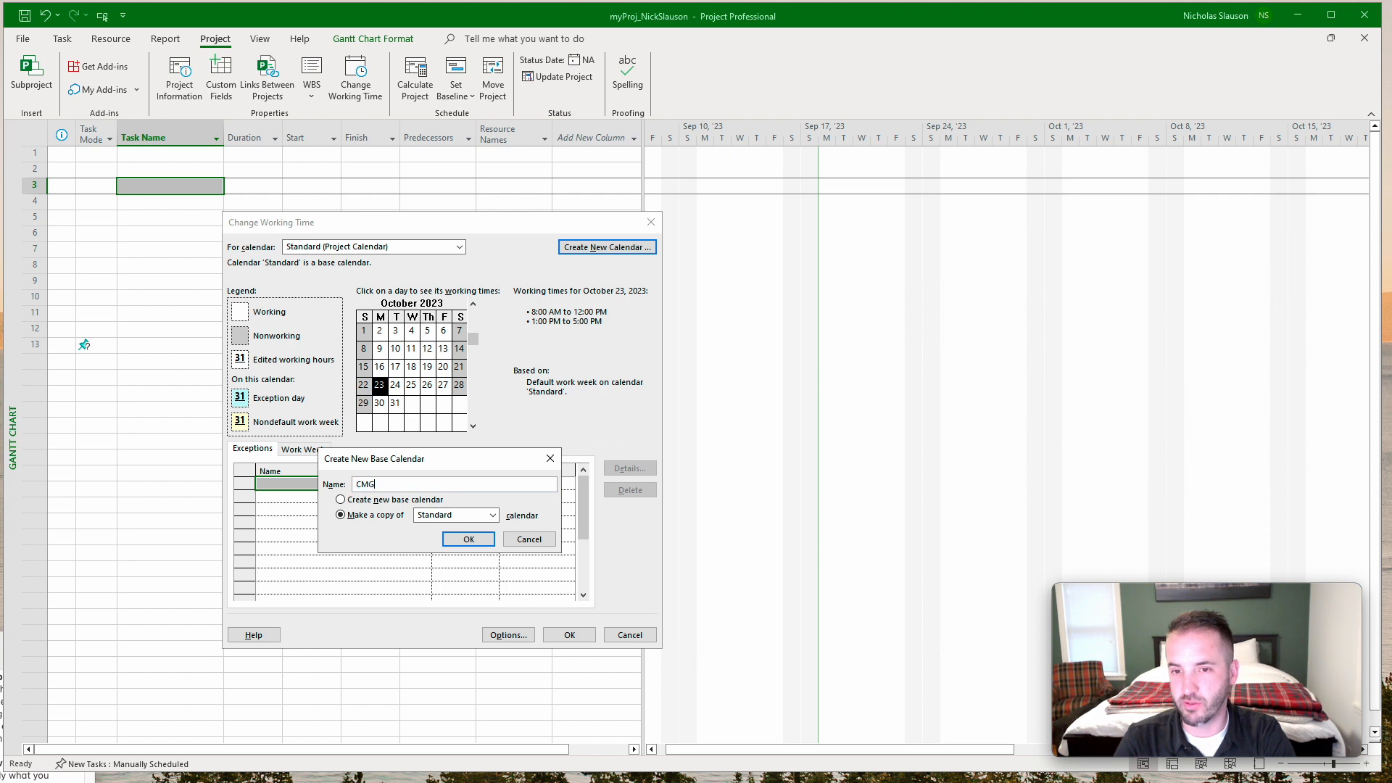
type("T 402")
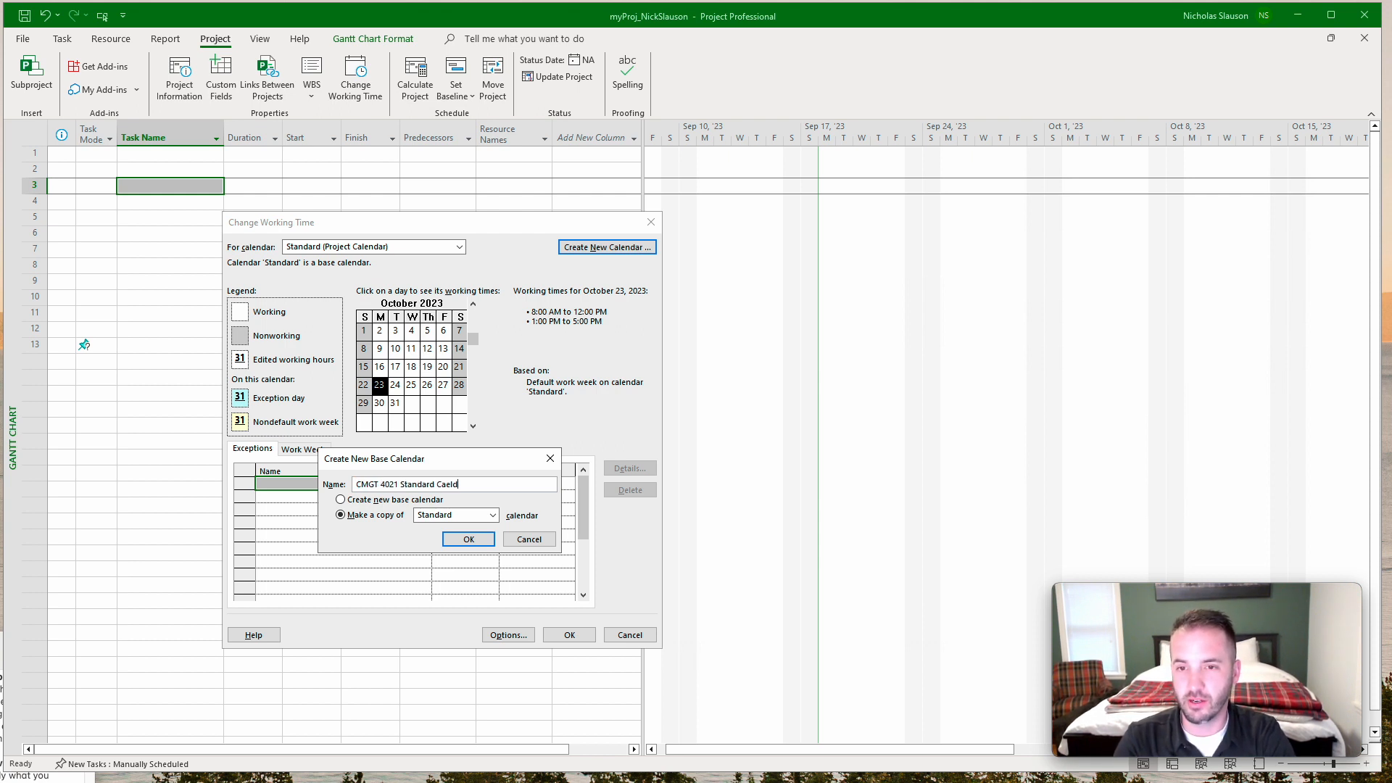
type("1 Standard Calwendar")
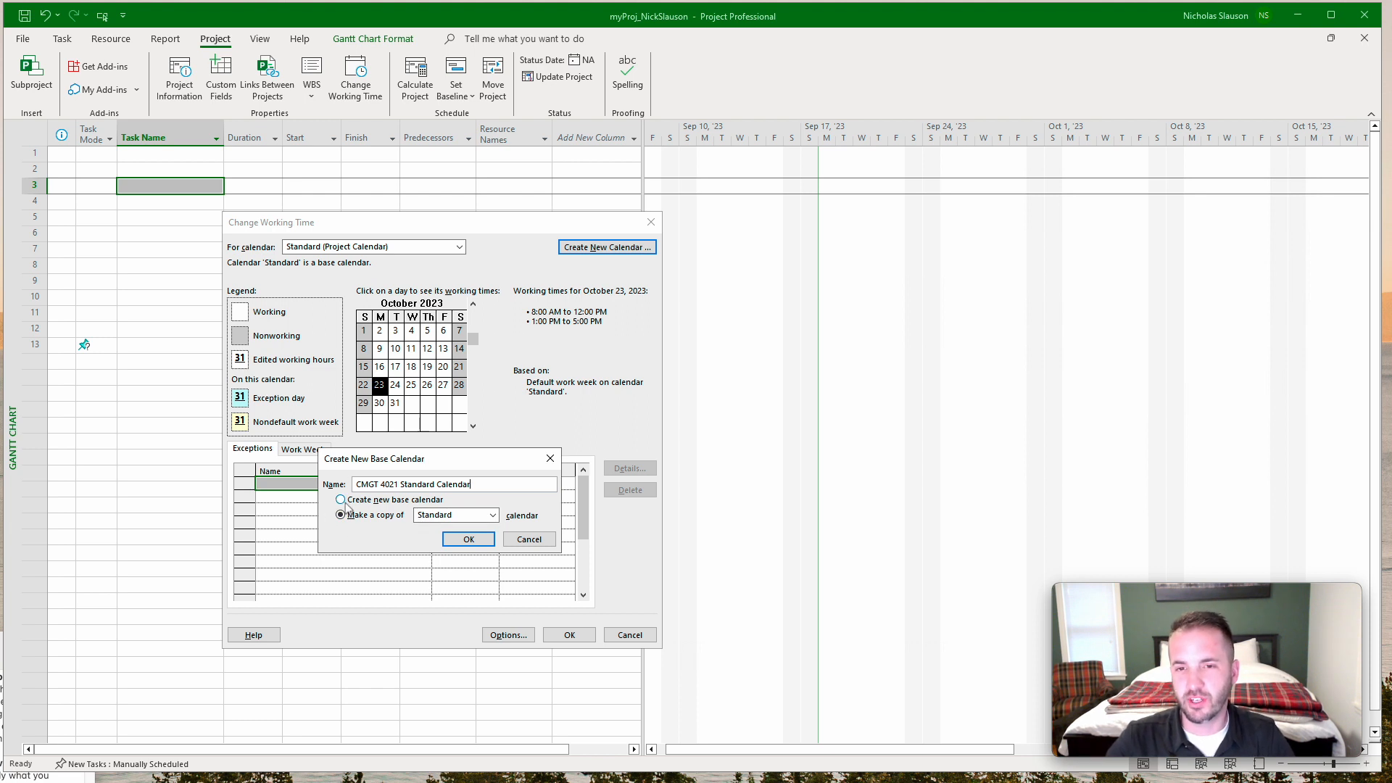
left_click(498, 520)
left_click(497, 520)
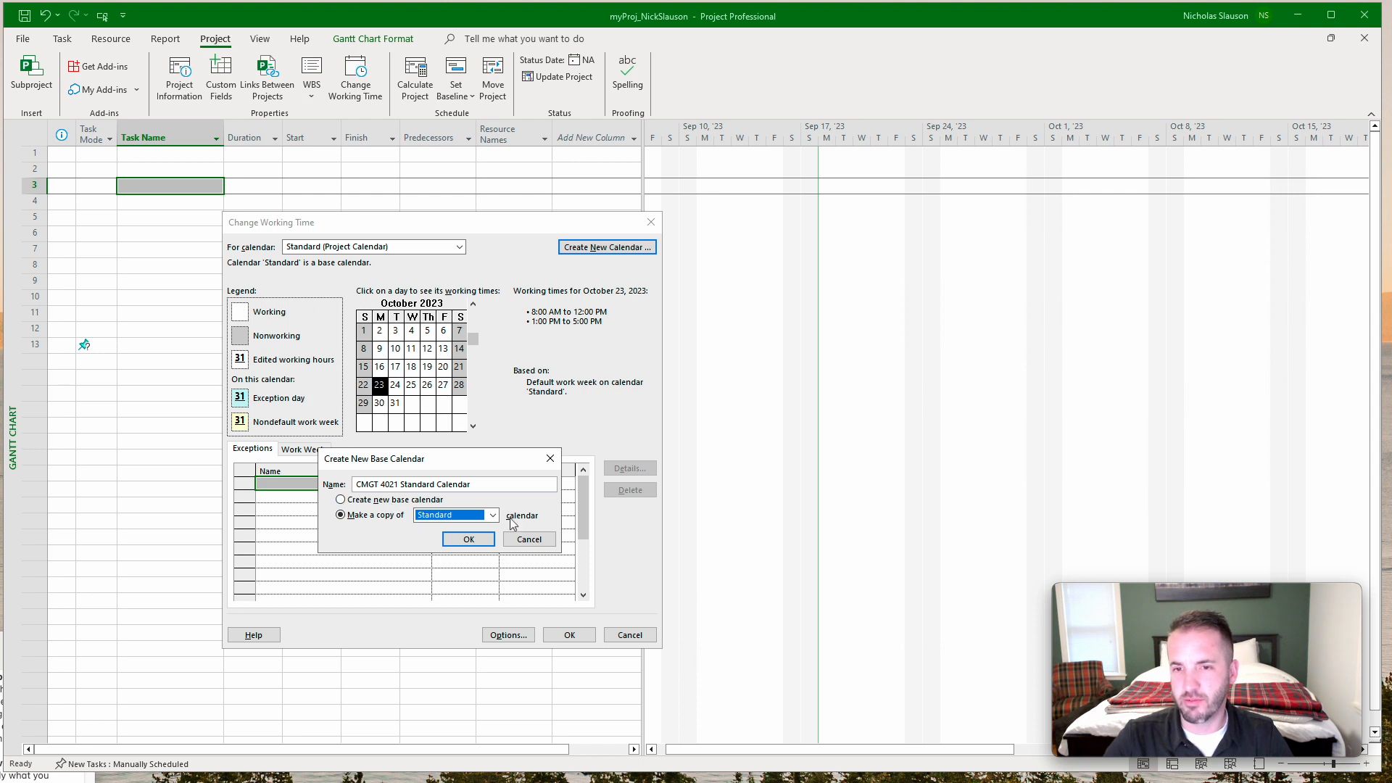
left_click(468, 539)
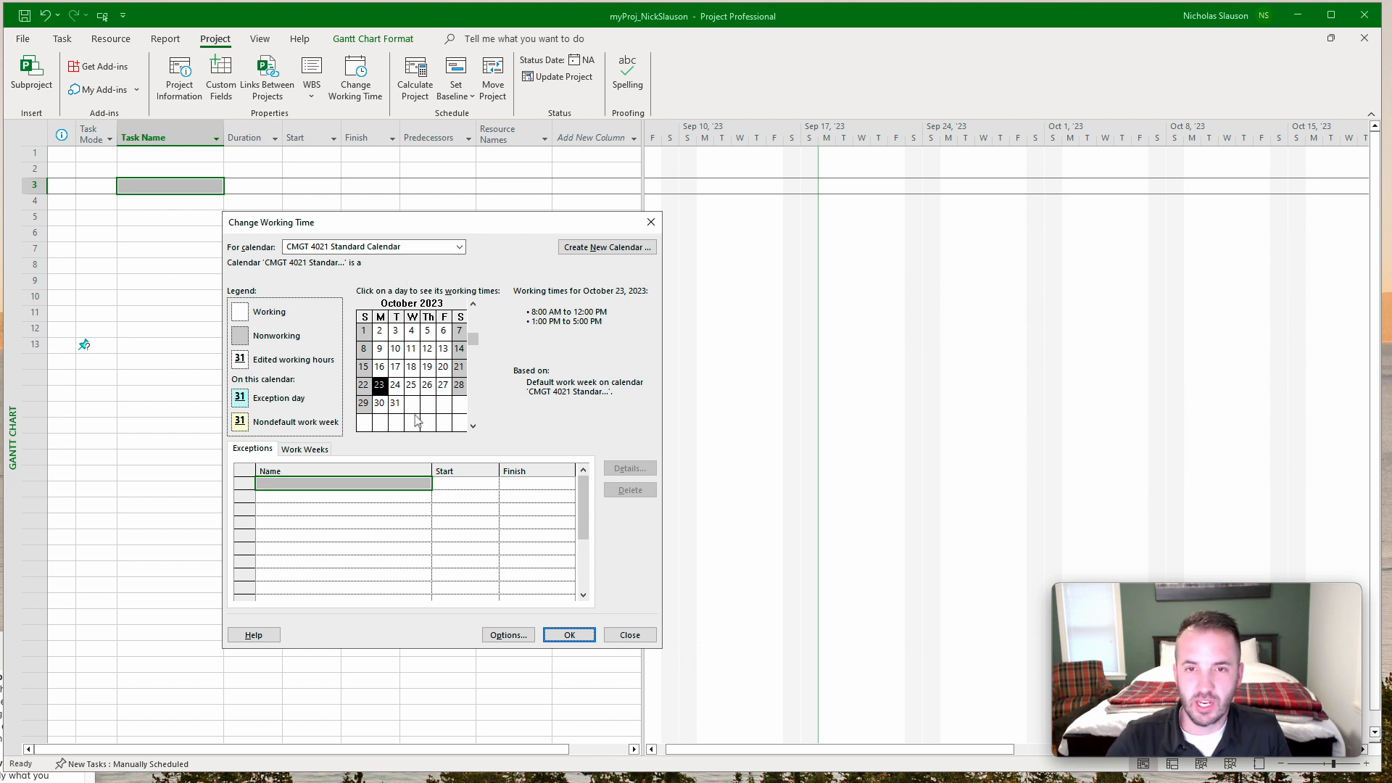
Add a nonworking exception named "Christmas" on December 25, 2023 to the CMGT 4021 Standard Calendar.
left_click(458, 386)
left_click(443, 391)
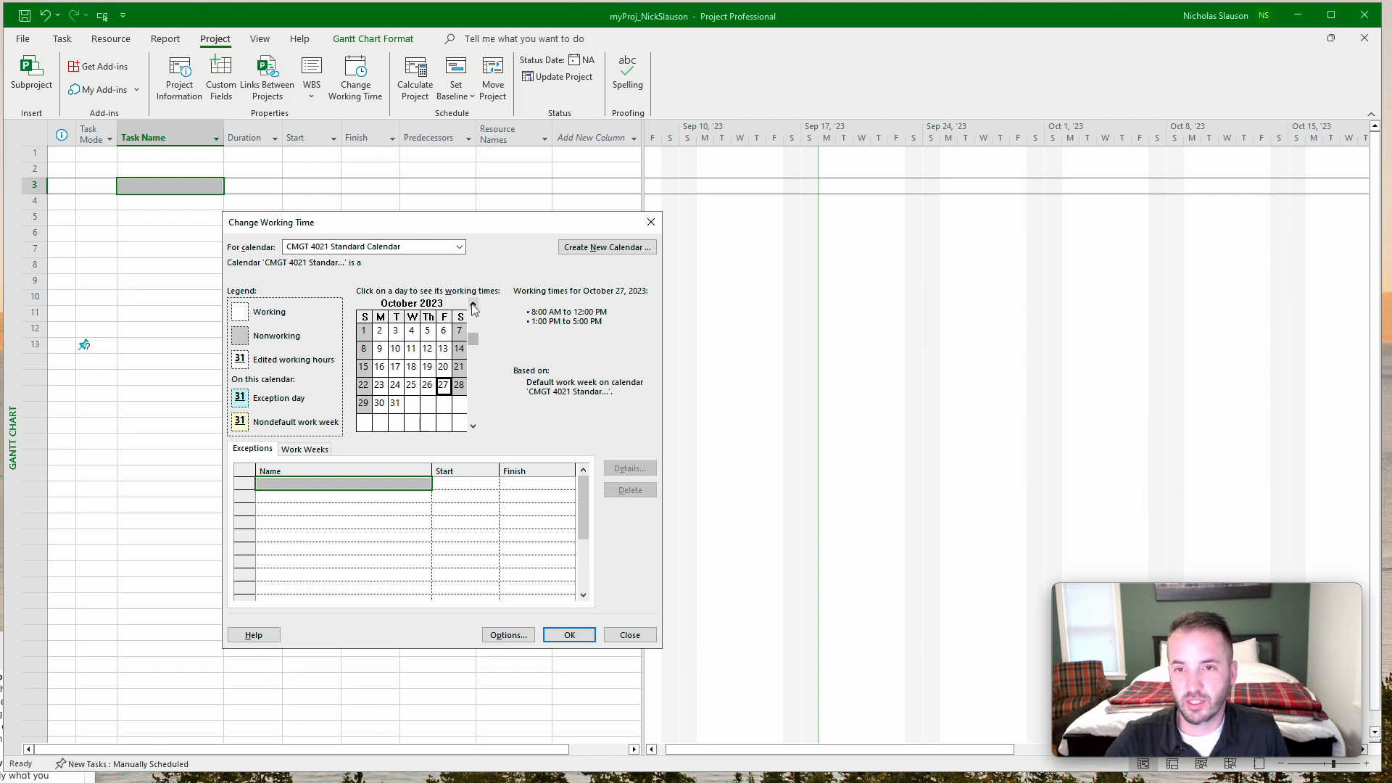
left_click(473, 426)
left_click(473, 427)
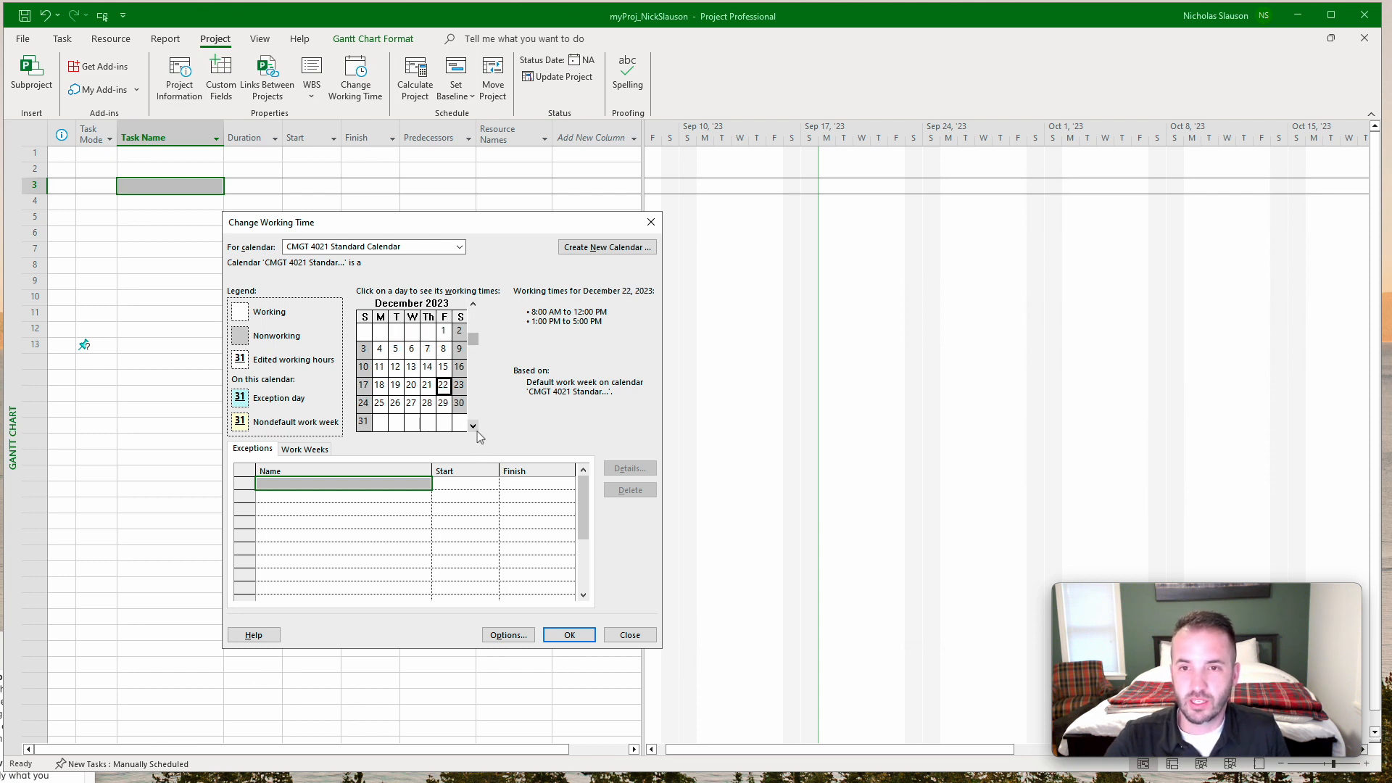
left_click(380, 404)
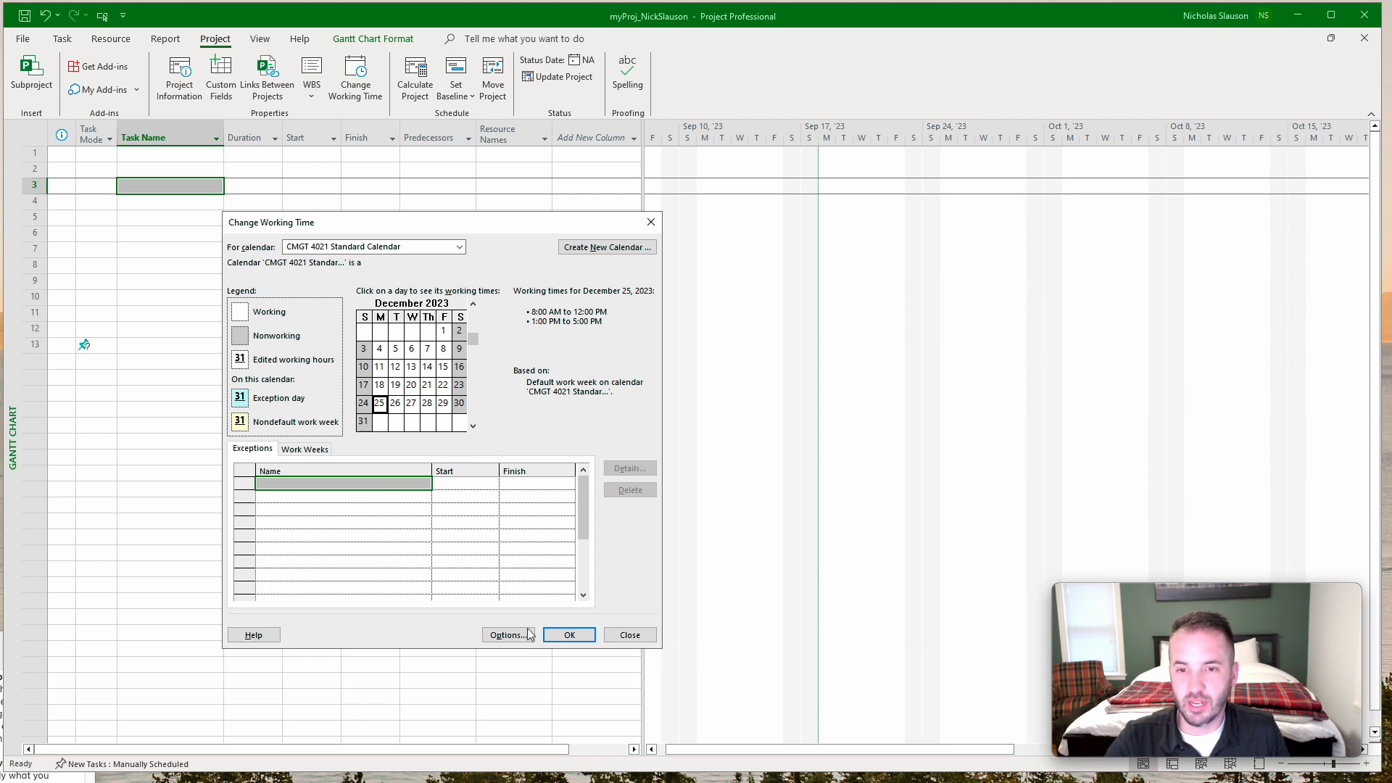
left_click(319, 484)
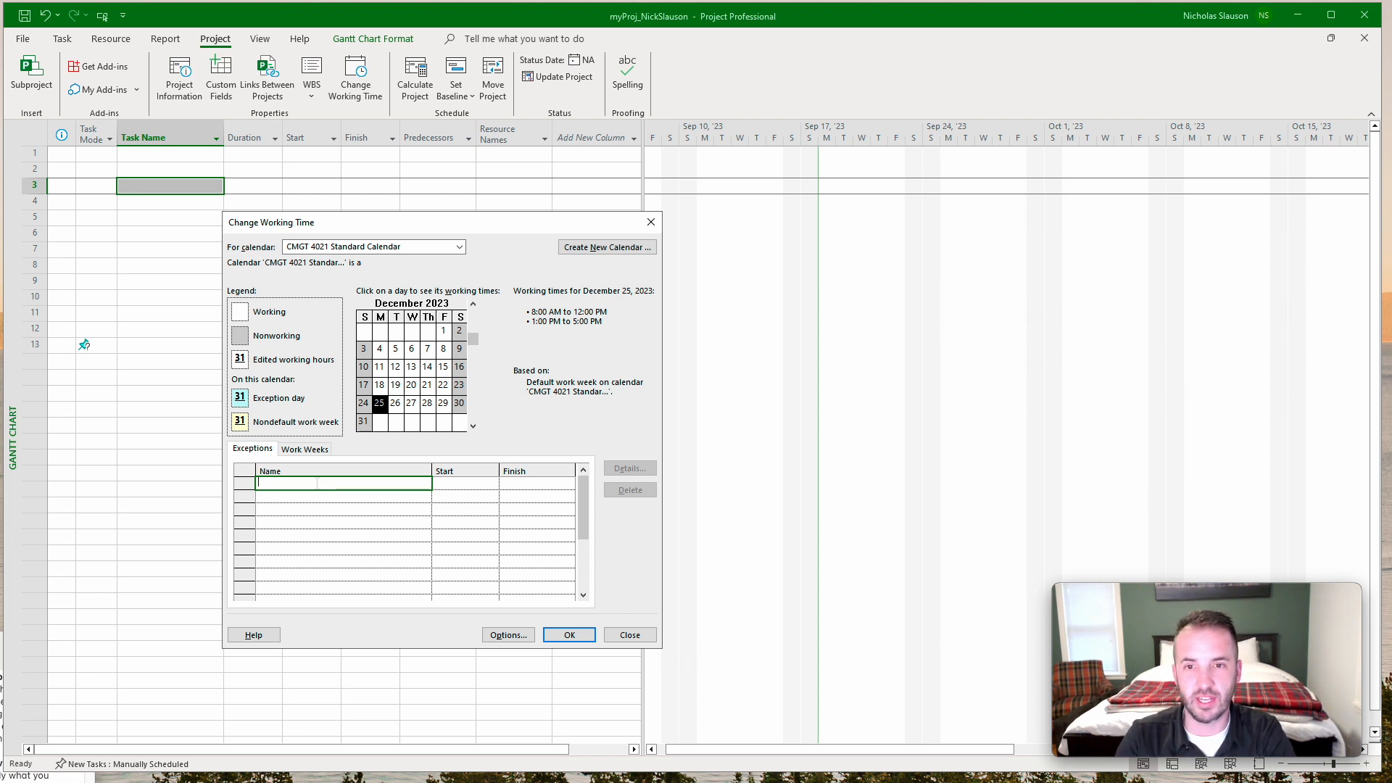
type("Christmas")
key("Return")
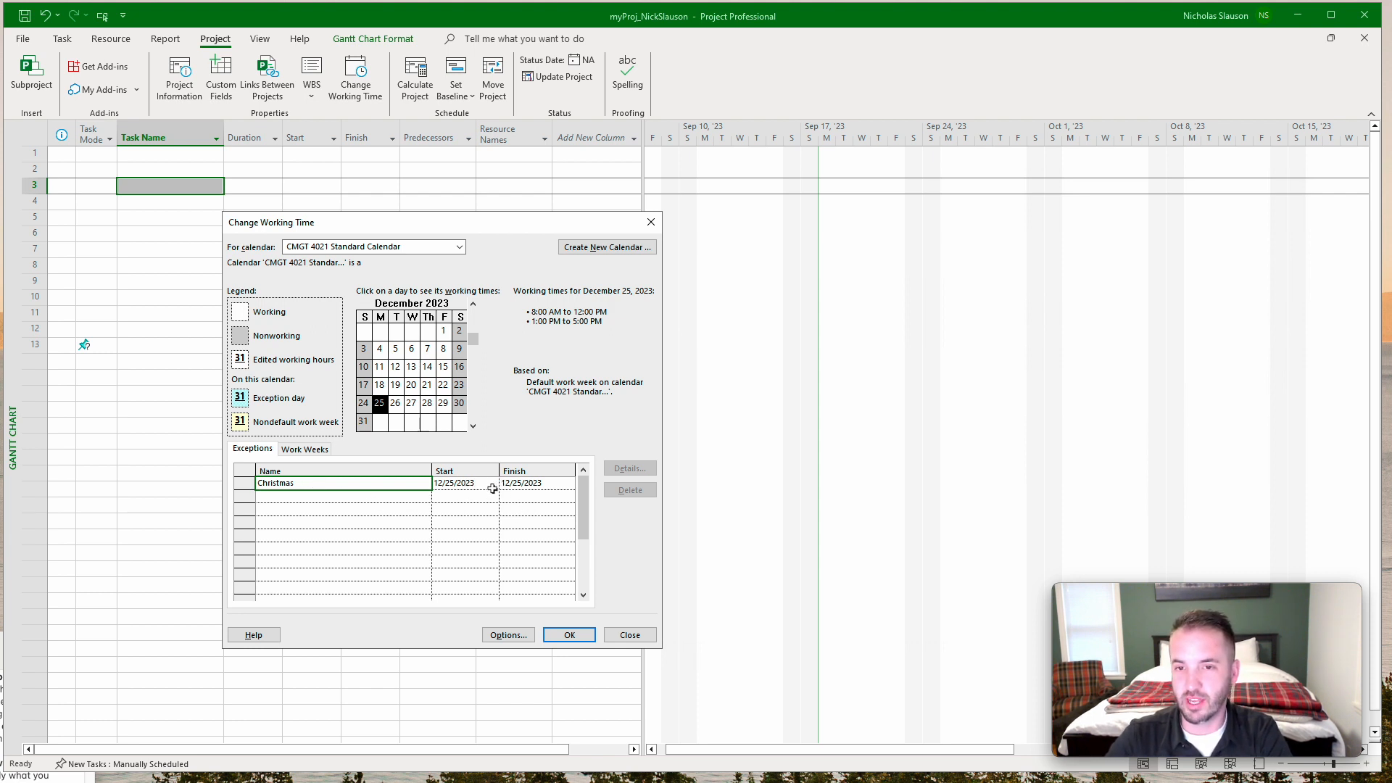
left_click(356, 499)
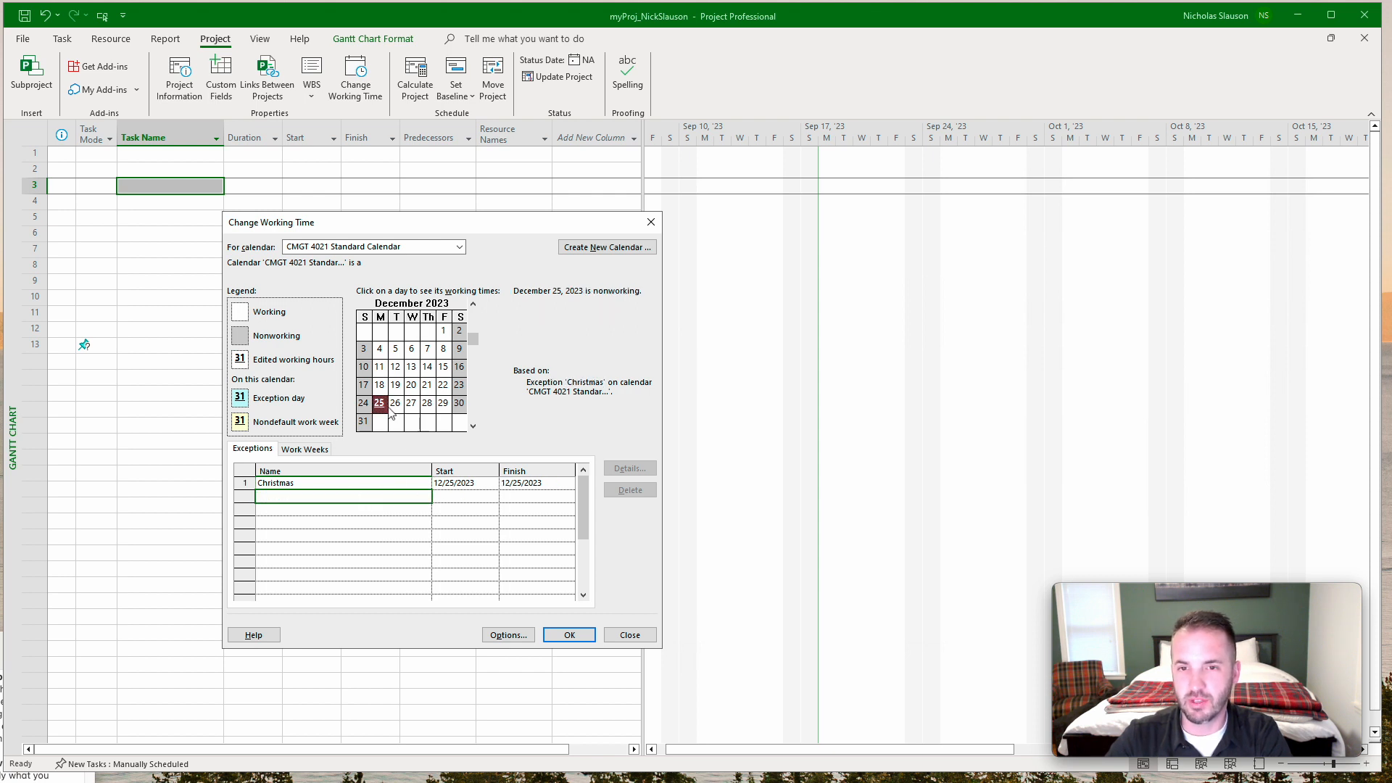
Review the working time and recurrence details of the Christmas exception, keeping its settings.
left_click(314, 484)
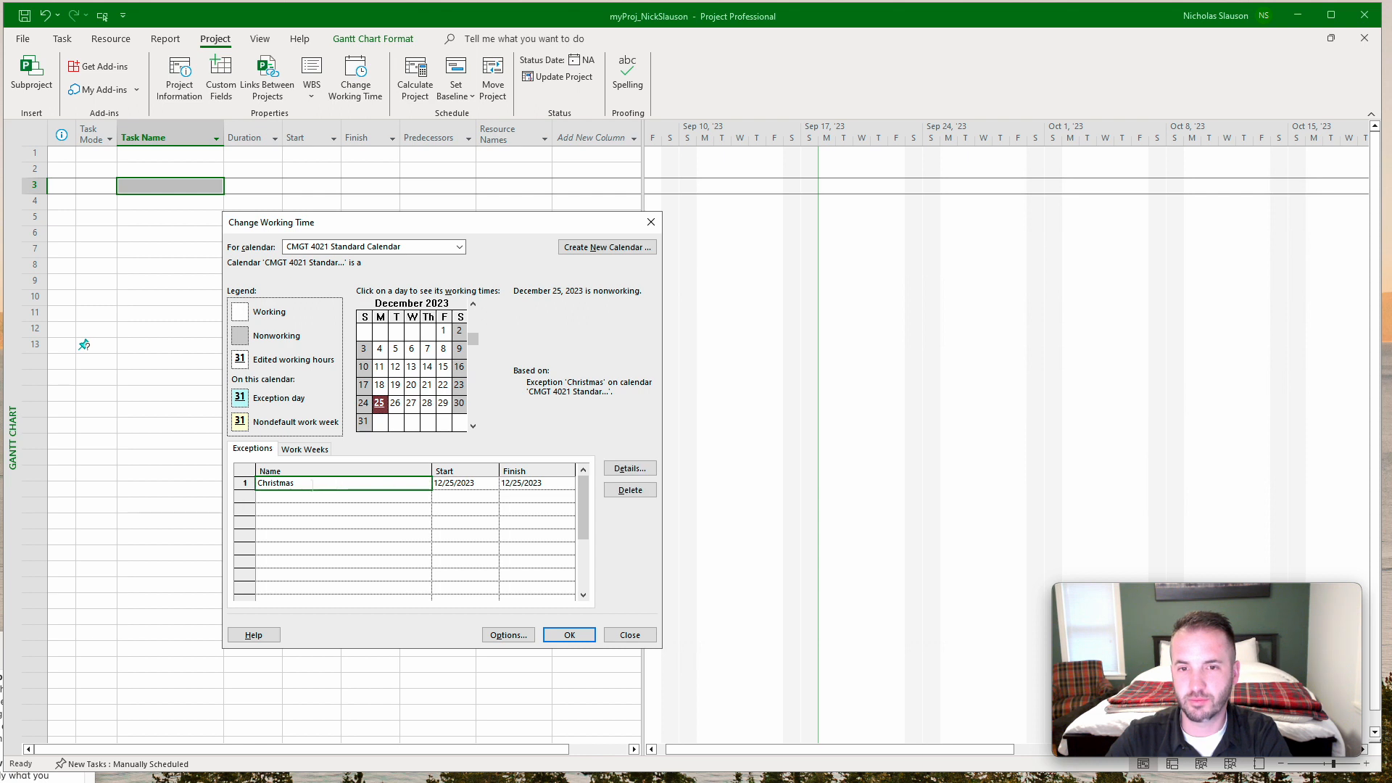
left_click(641, 474)
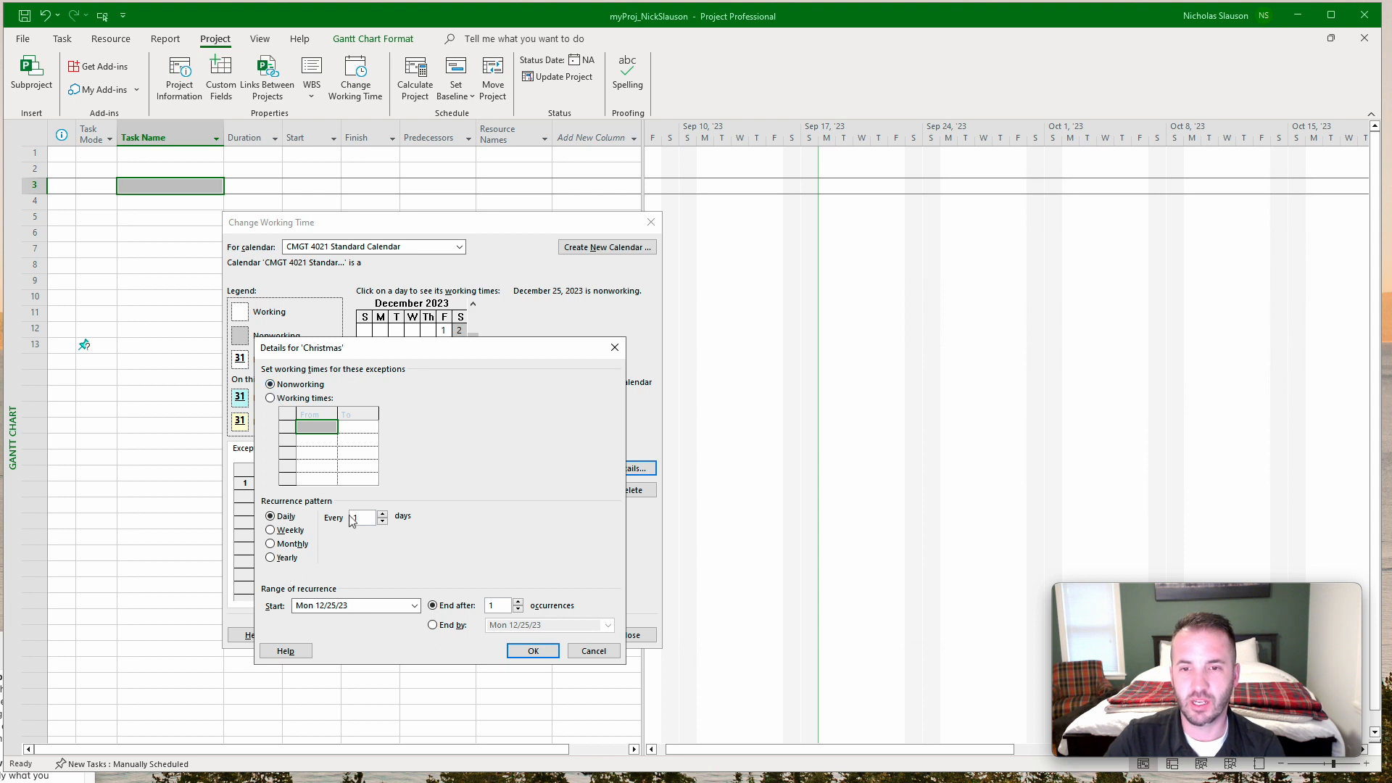
left_click(534, 651)
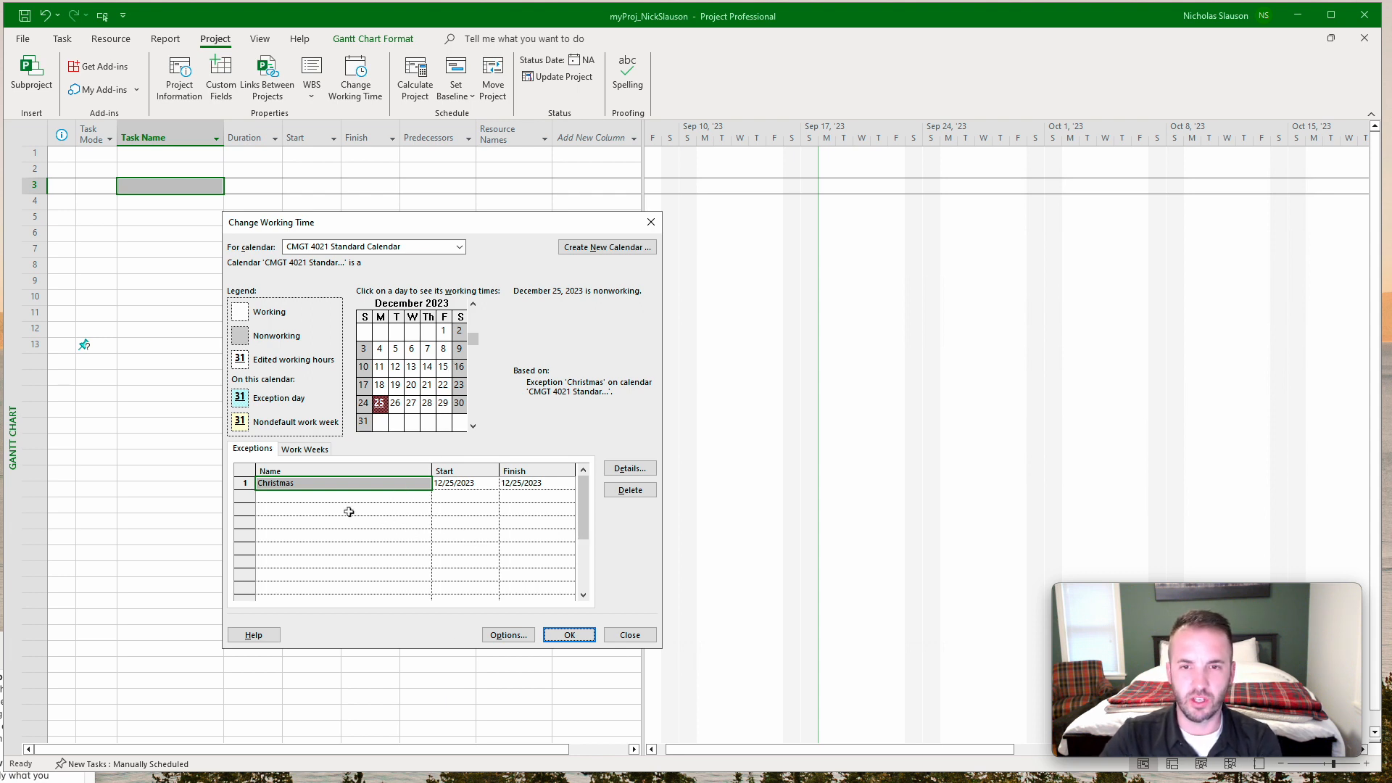
Add a new exception named "Fall Semester Fridays Off" to the CMGT 4021 Standard Calendar.
left_click(319, 508)
left_click(327, 498)
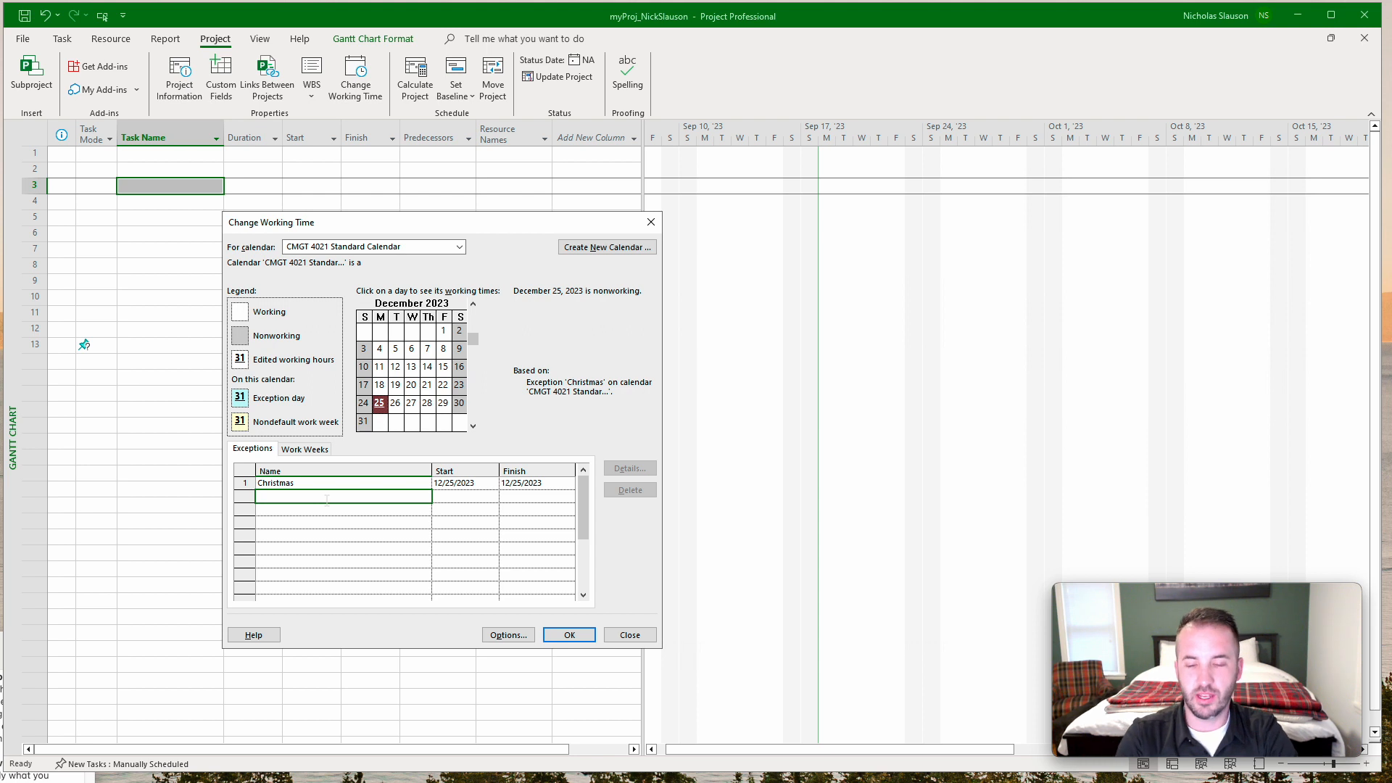
type("Fall Se")
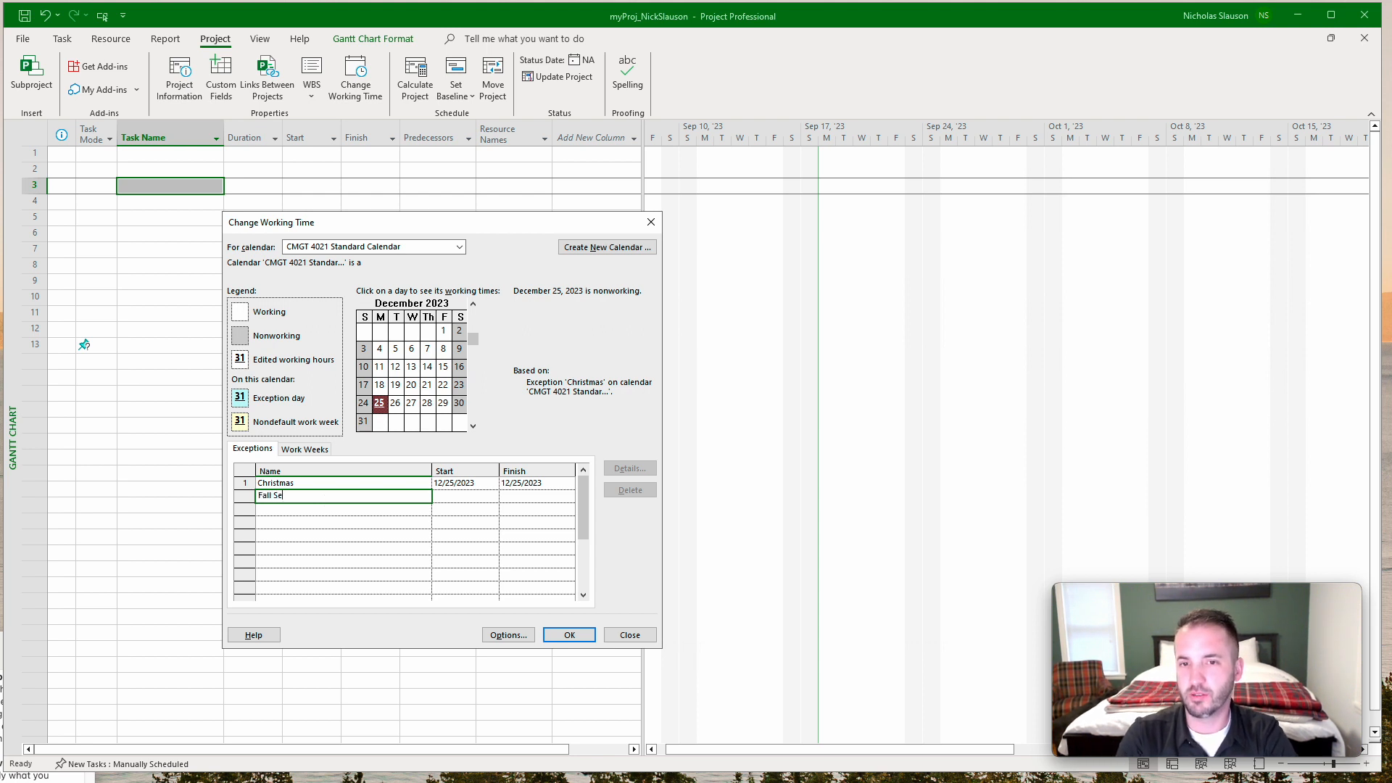
type("mester Fridays Off")
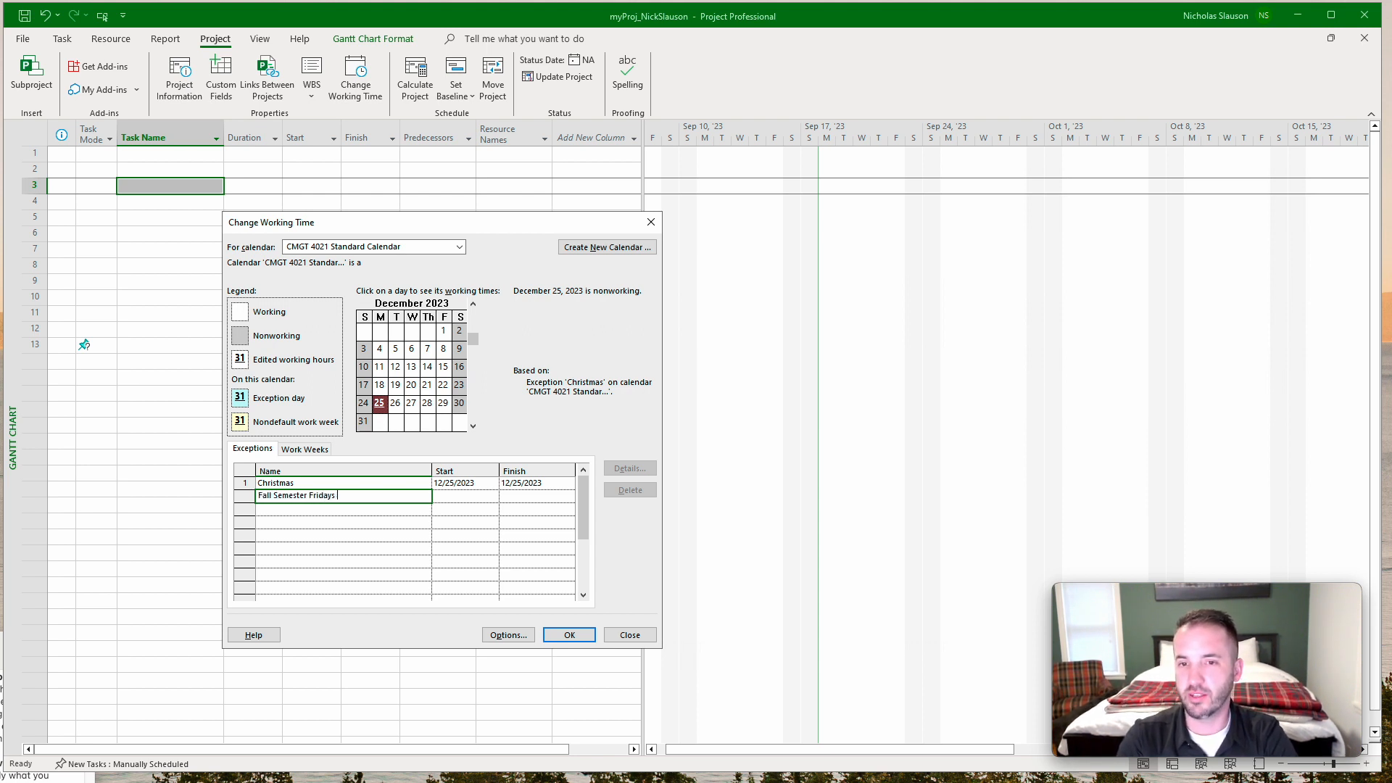
key("Return")
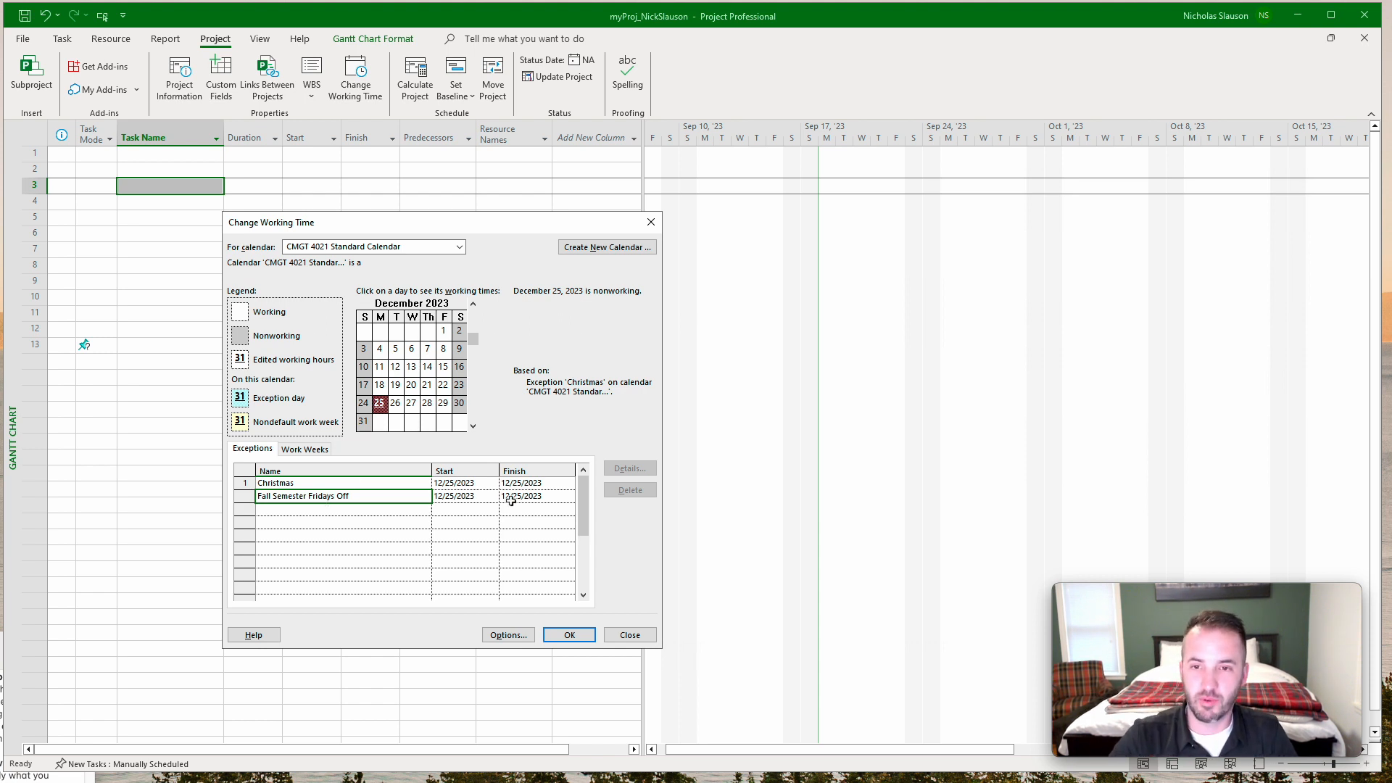
Set the Fall Semester Fridays Off exception to start on 9/8/2023 and finish on 12/29/2023.
left_click(443, 349)
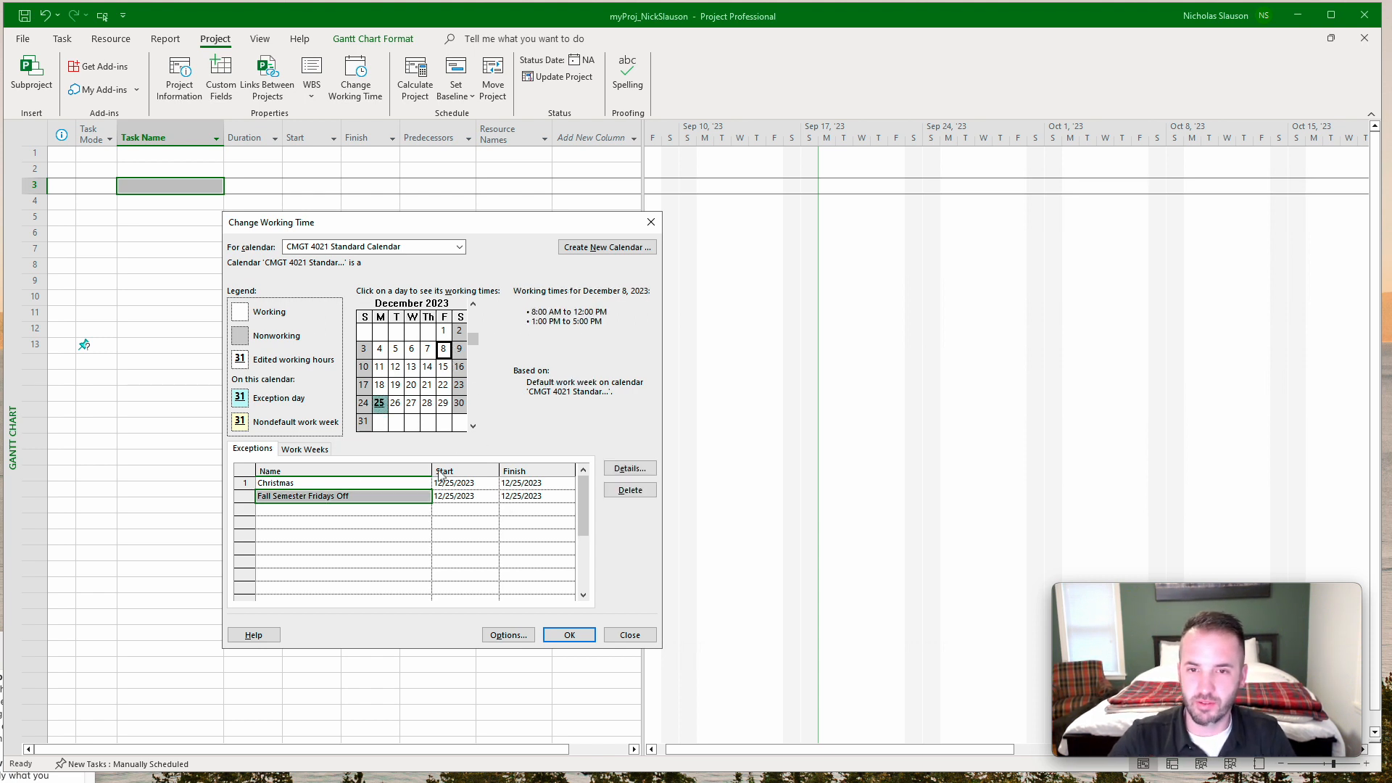
left_click(467, 509)
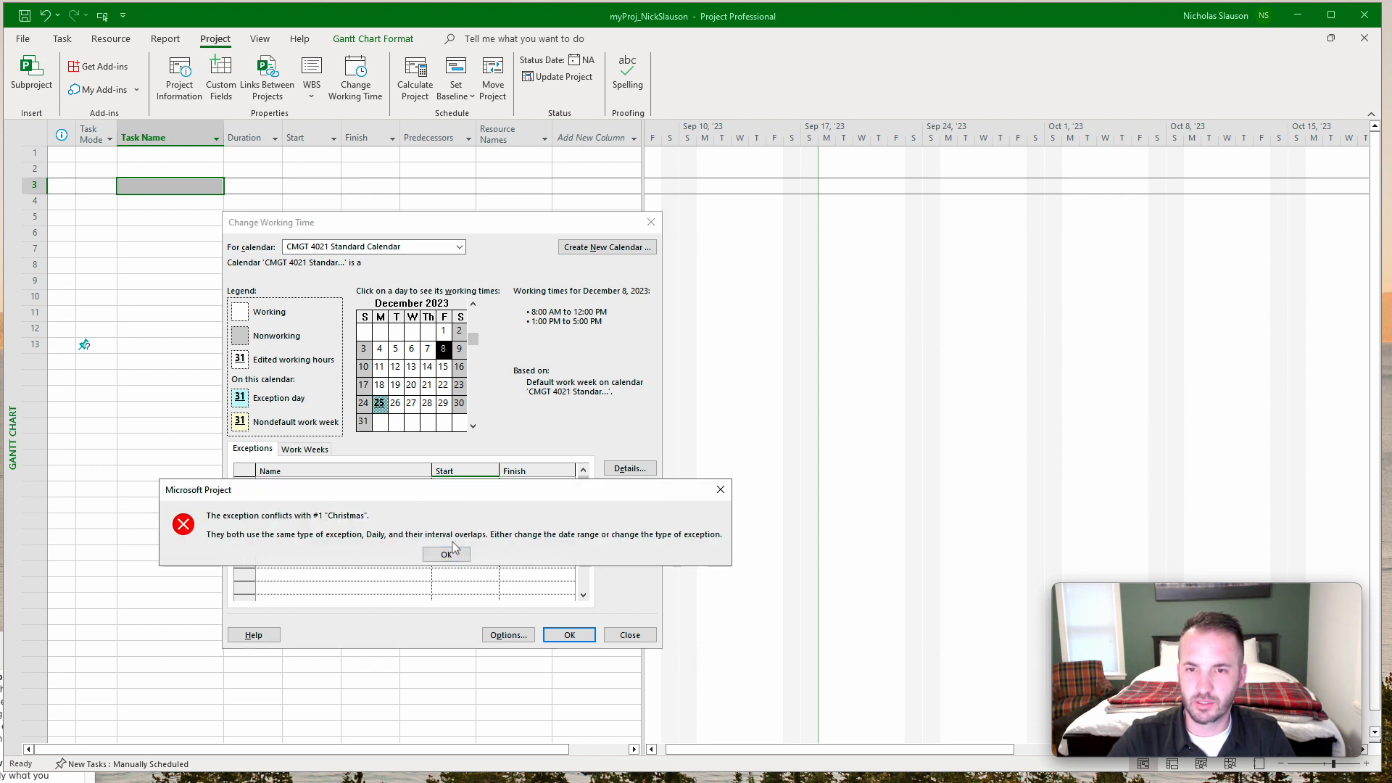
left_click(720, 490)
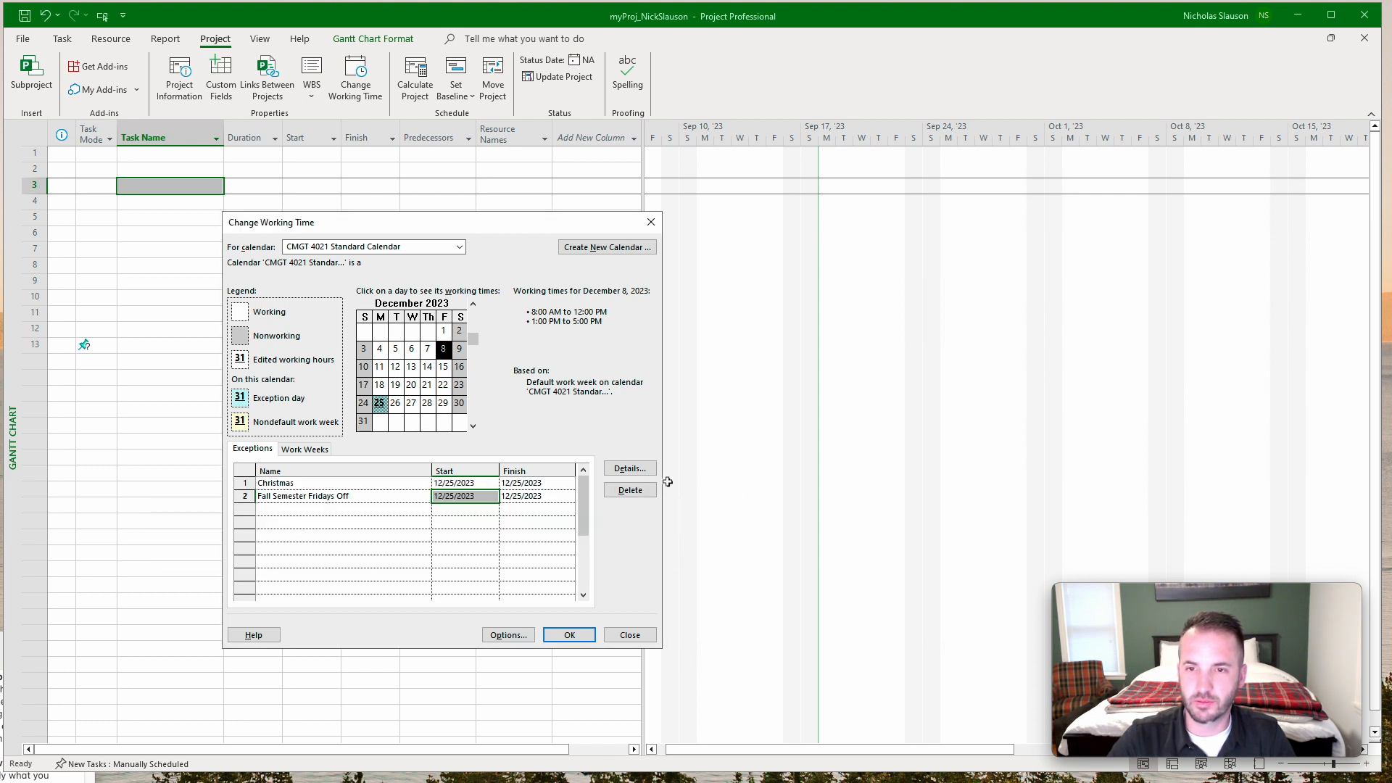
left_click(493, 497)
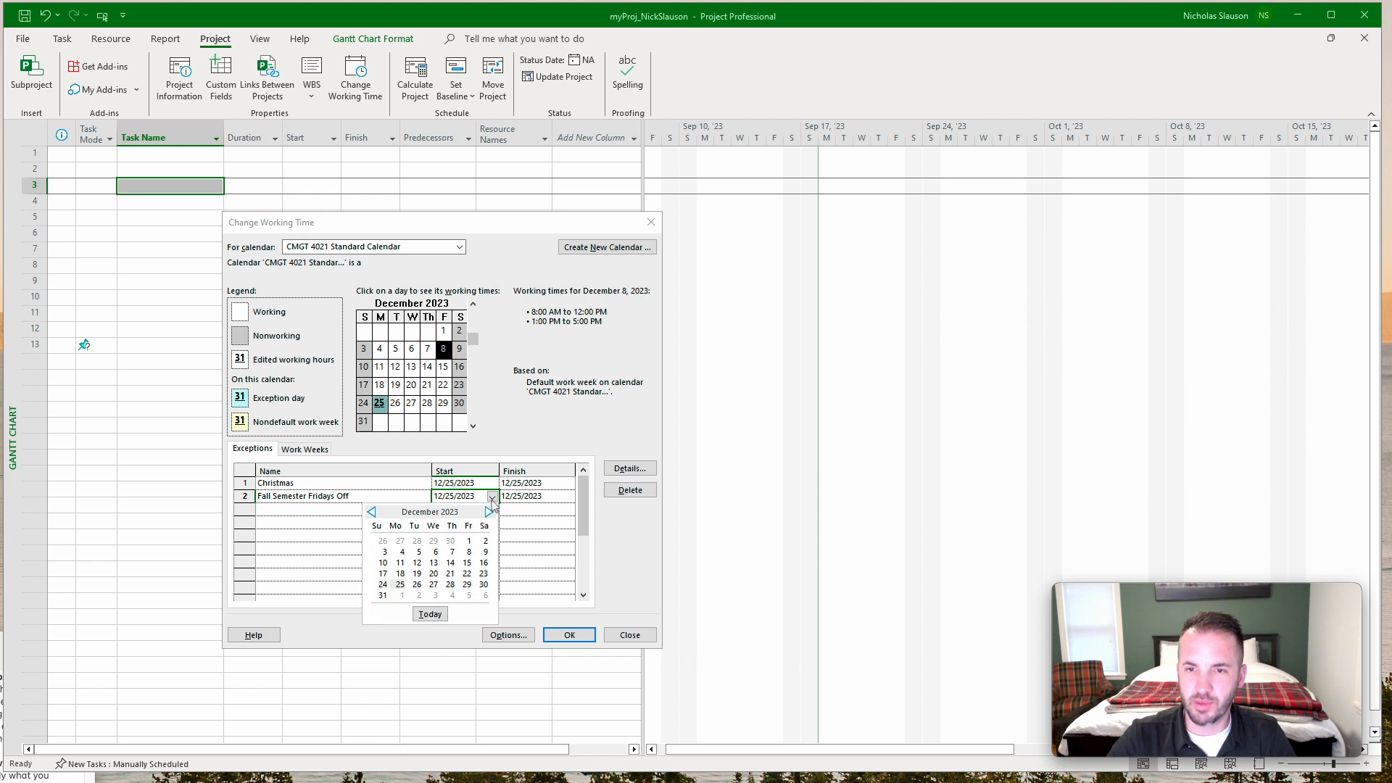
left_click(372, 514)
left_click(373, 513)
left_click(372, 513)
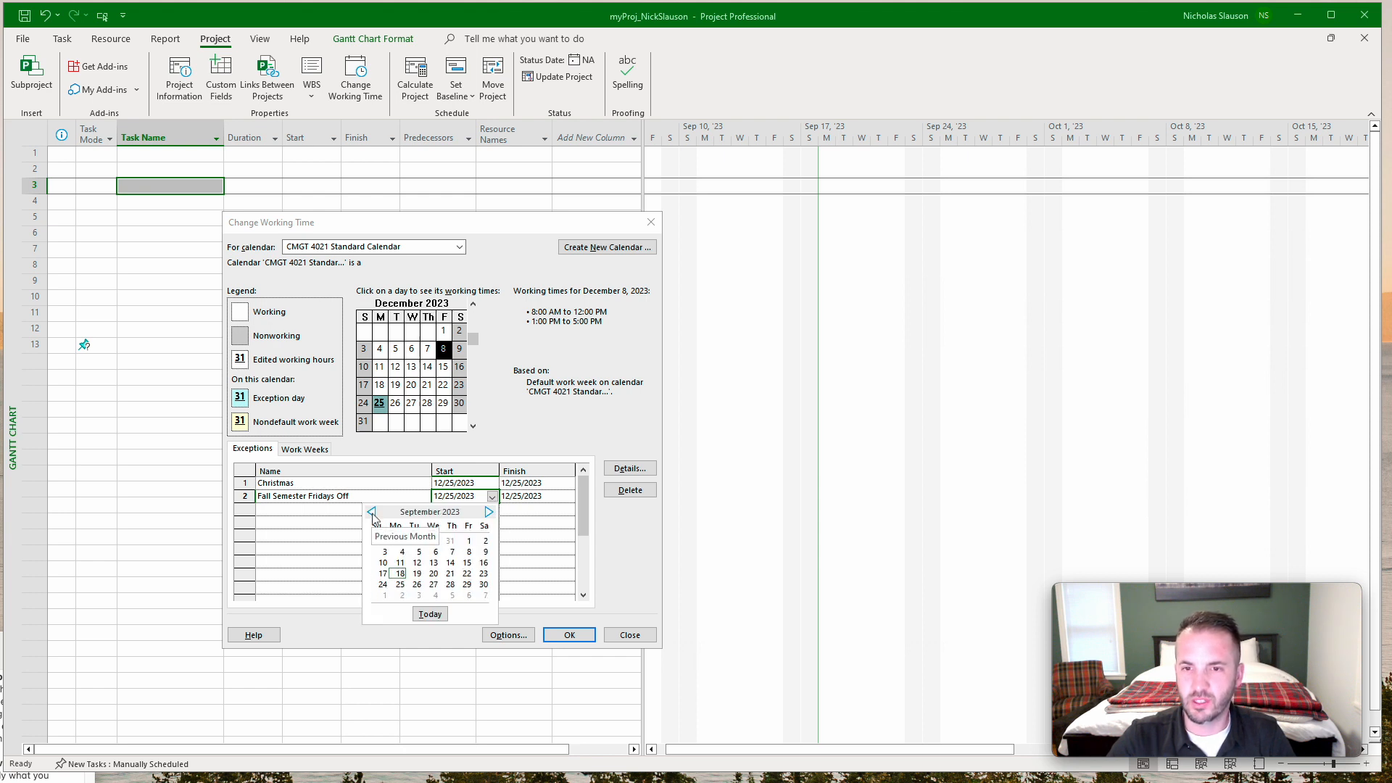
left_click(469, 552)
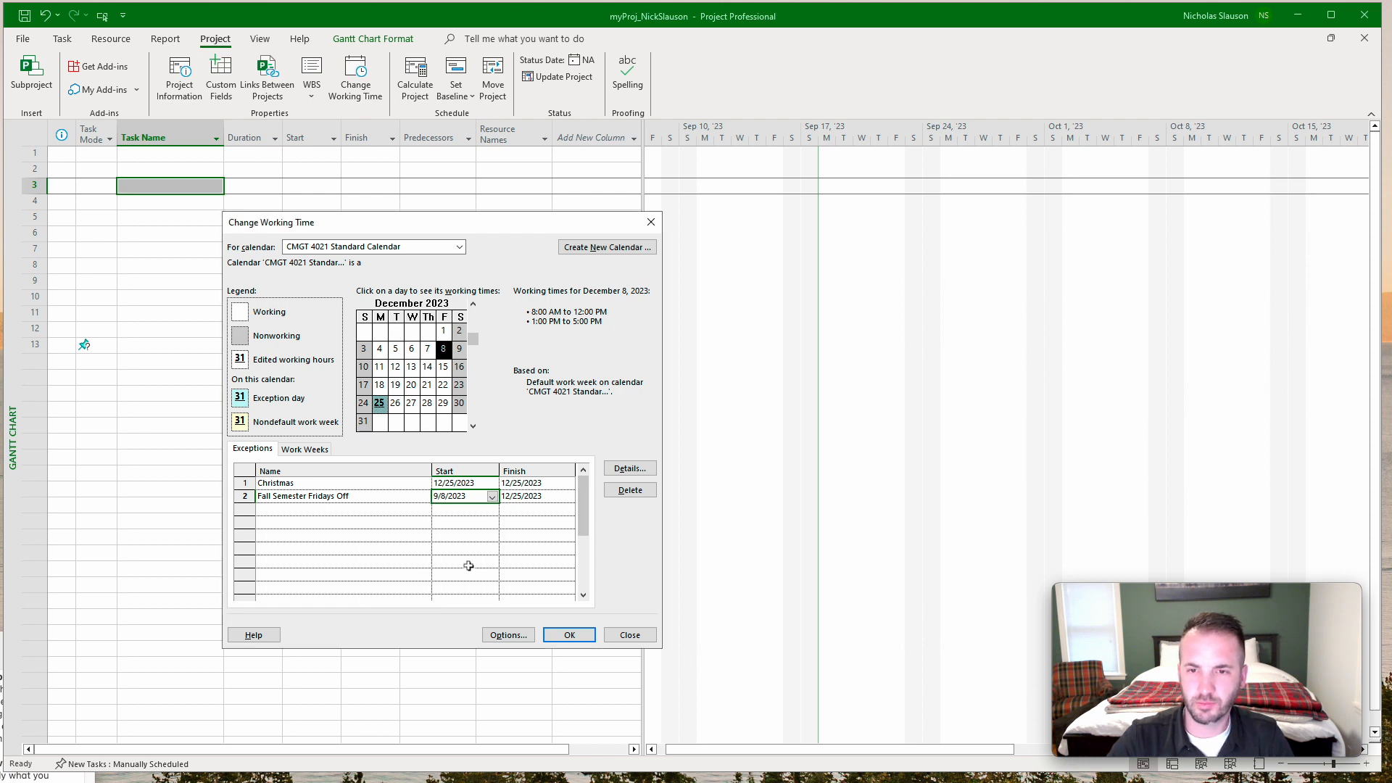
left_click(564, 497)
left_click(569, 501)
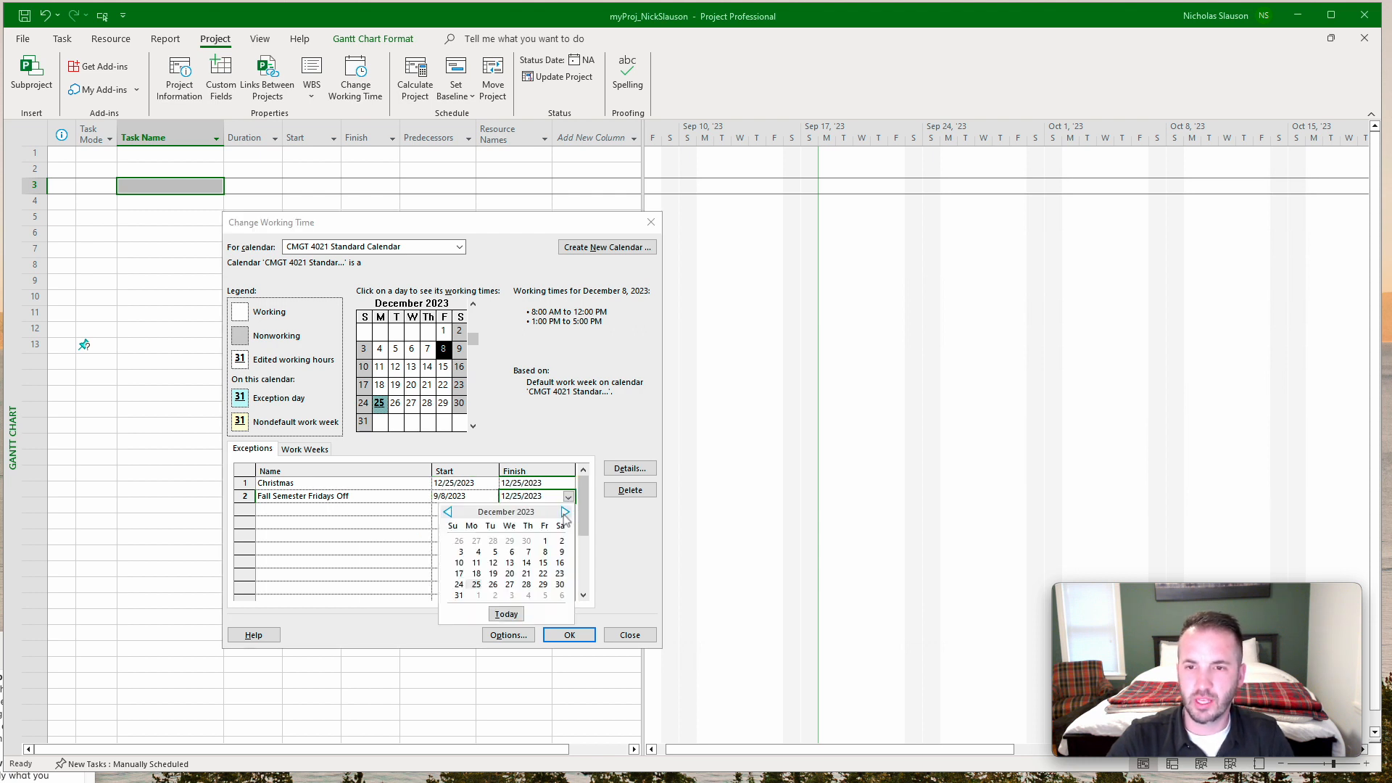
left_click(543, 584)
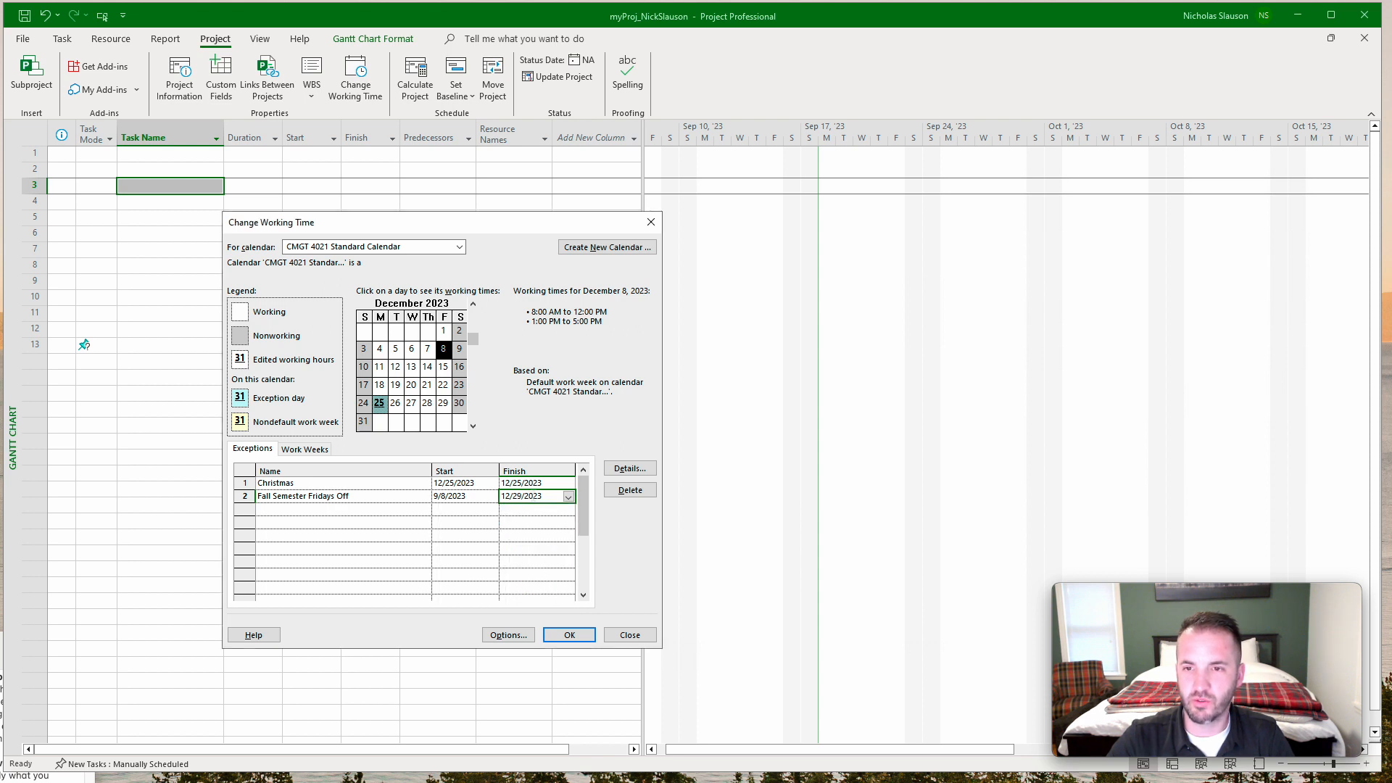
Make the Fall Semester Fridays Off exception recur weekly on Friday in its details.
left_click(629, 469)
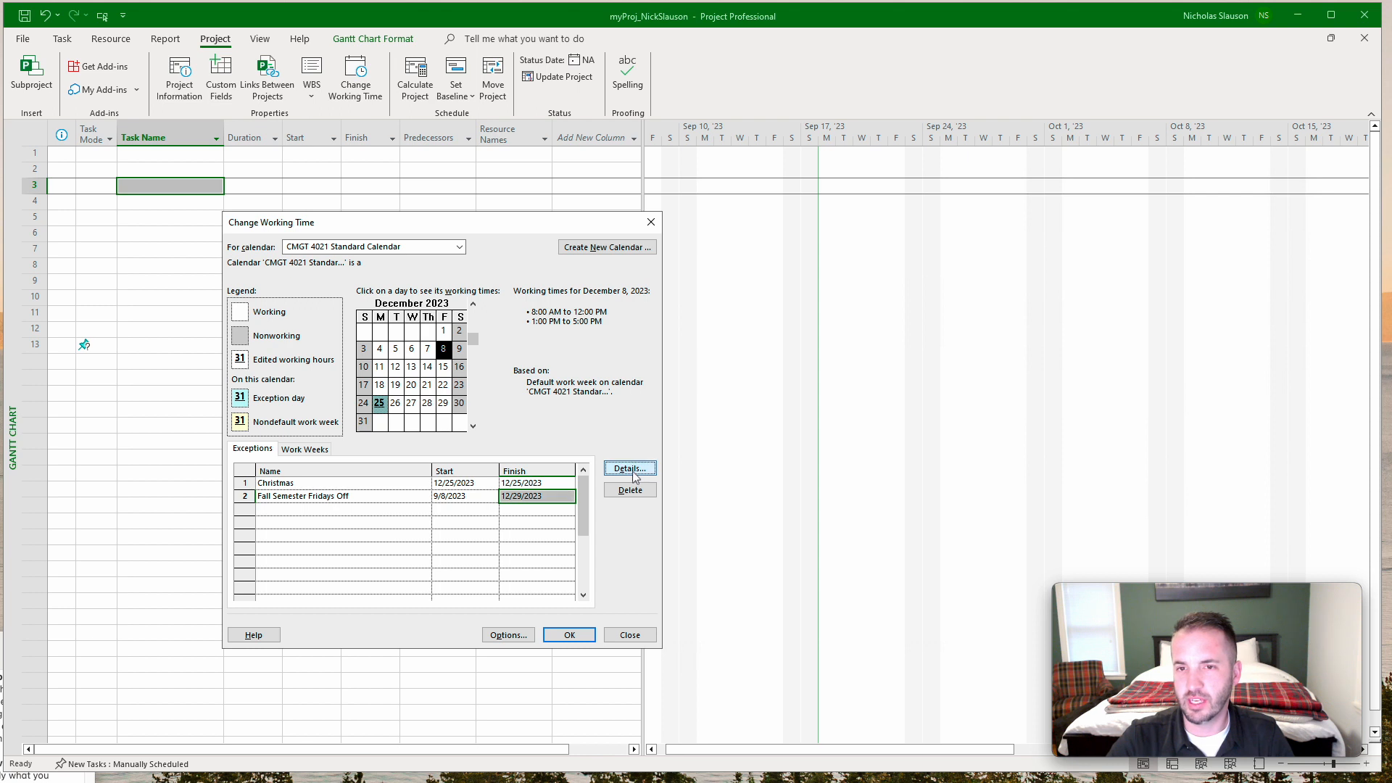
left_click(270, 530)
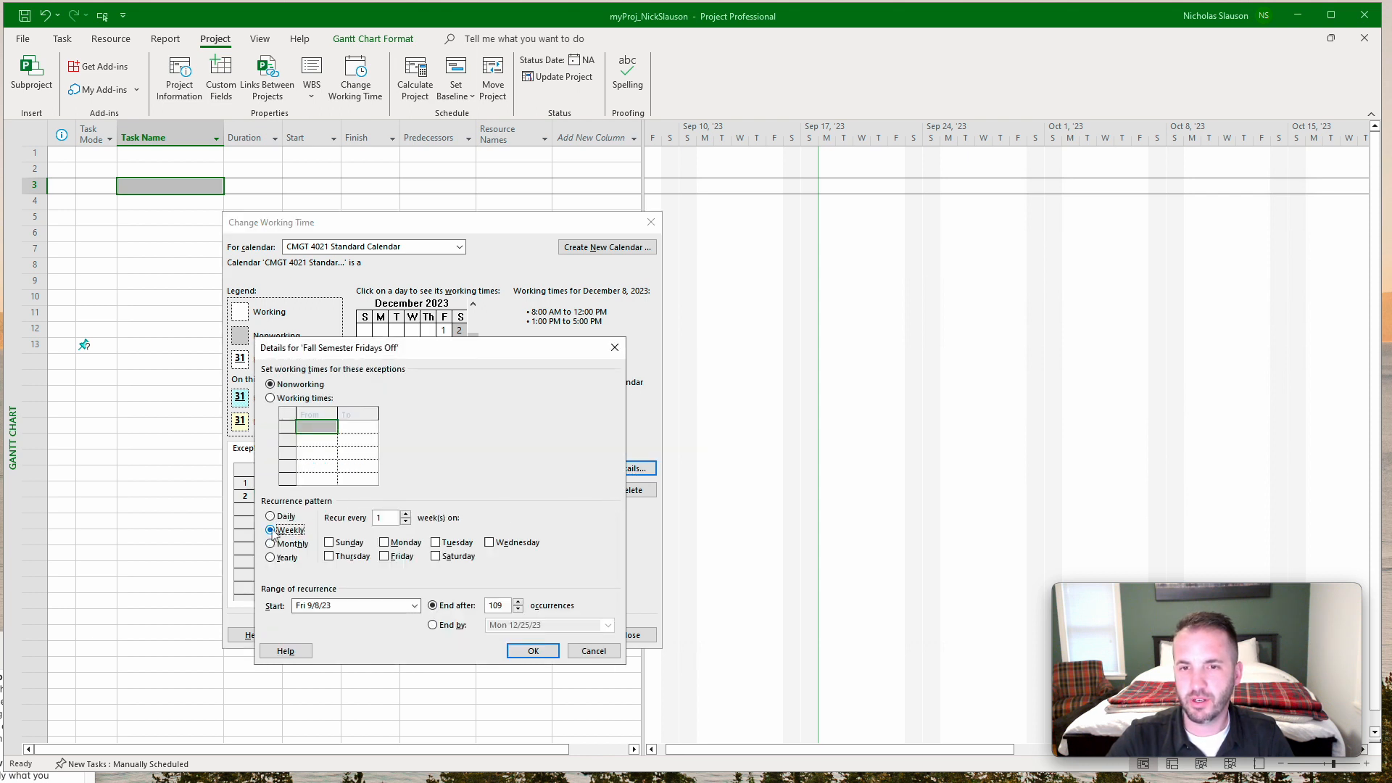
left_click(398, 557)
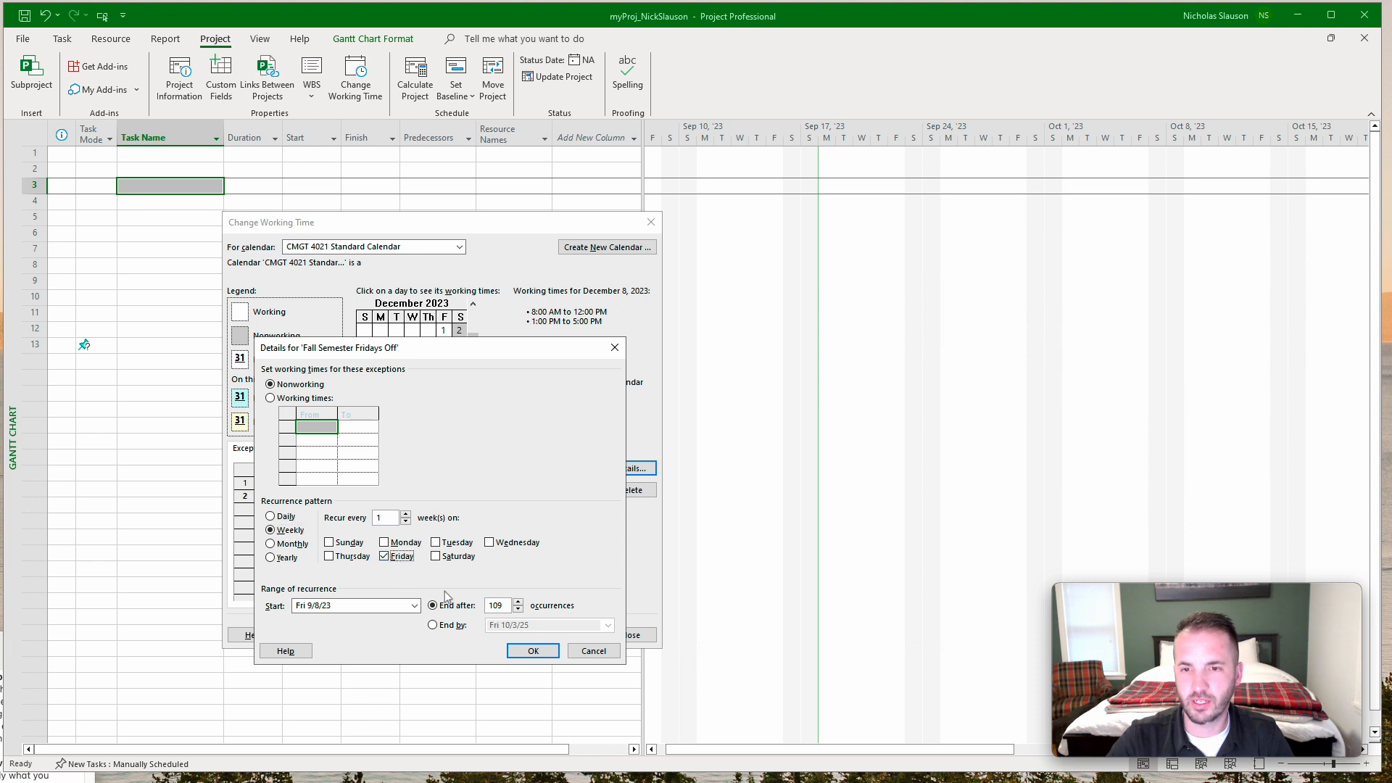
left_click(534, 651)
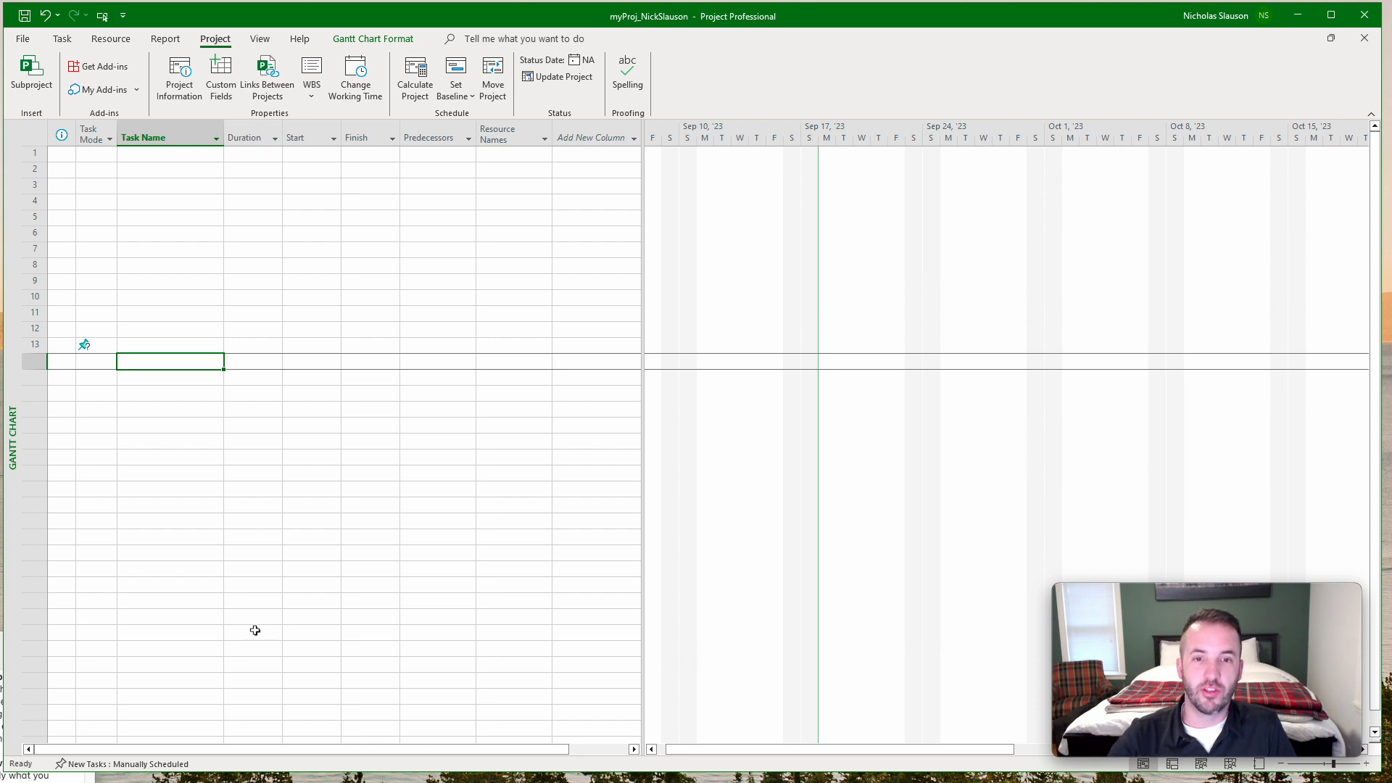
Switch the scheduling mode for new tasks to Auto Scheduled and add a task named "Test Task 1" in the first row.
left_click(137, 770)
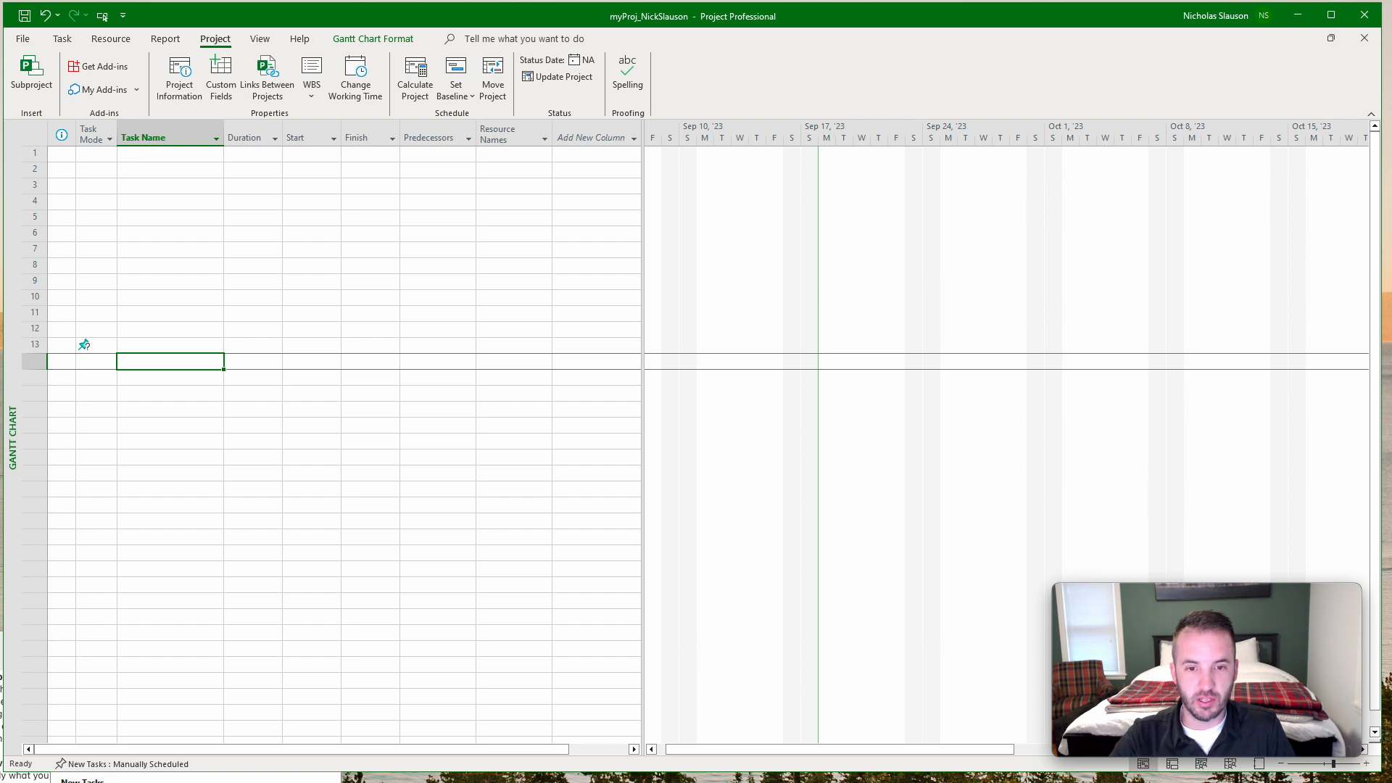
left_click(131, 782)
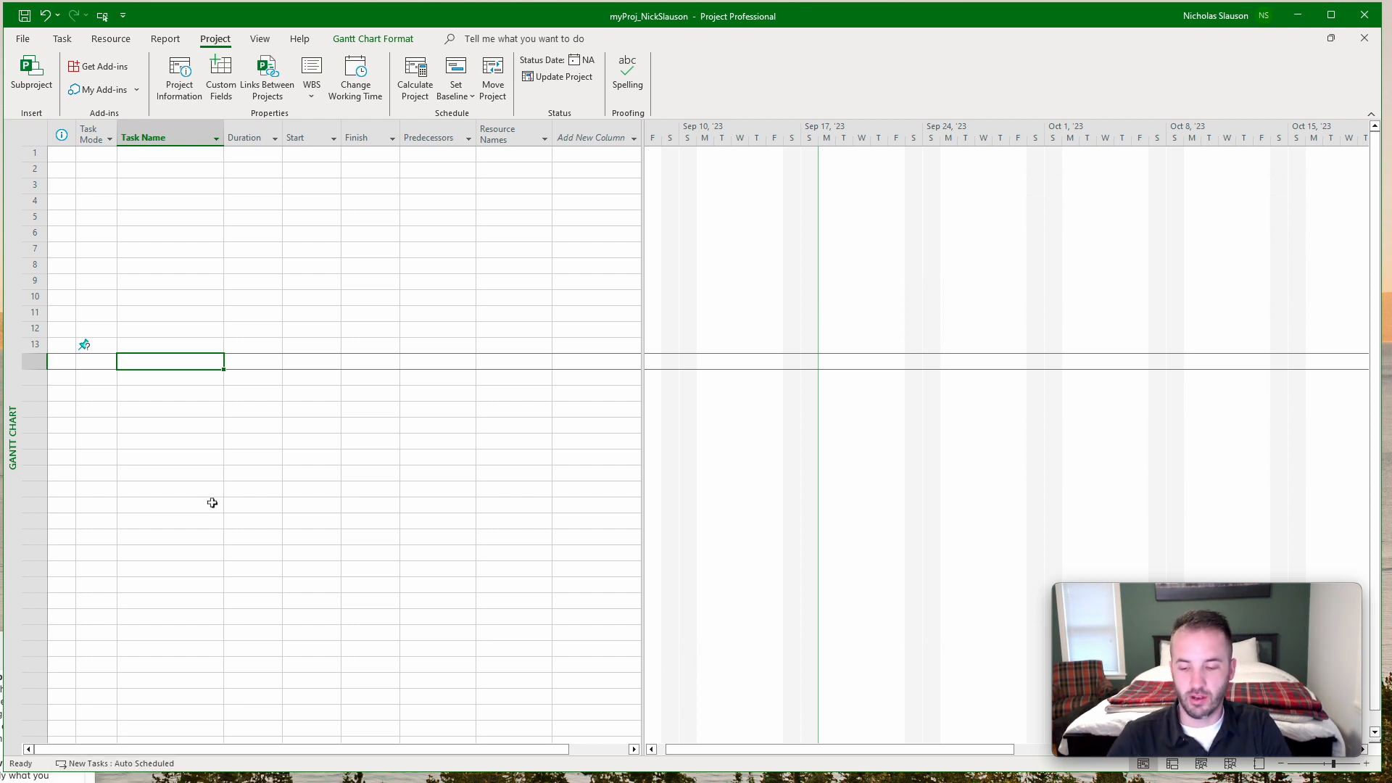
left_click(190, 155)
type("Test Task 1")
key("Return")
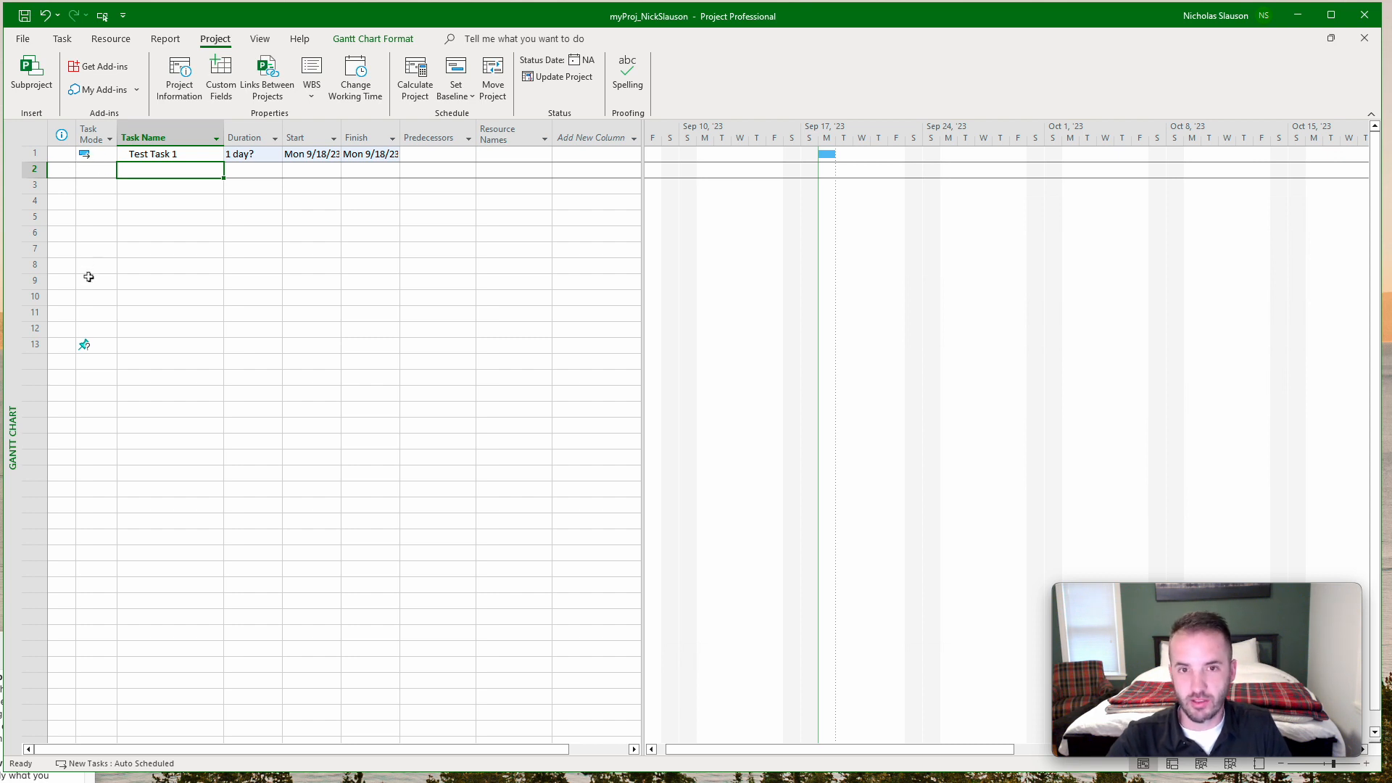
Add two more tasks named "Test Task 2" and "Test Task 3" below Test Task 1.
left_click(88, 345)
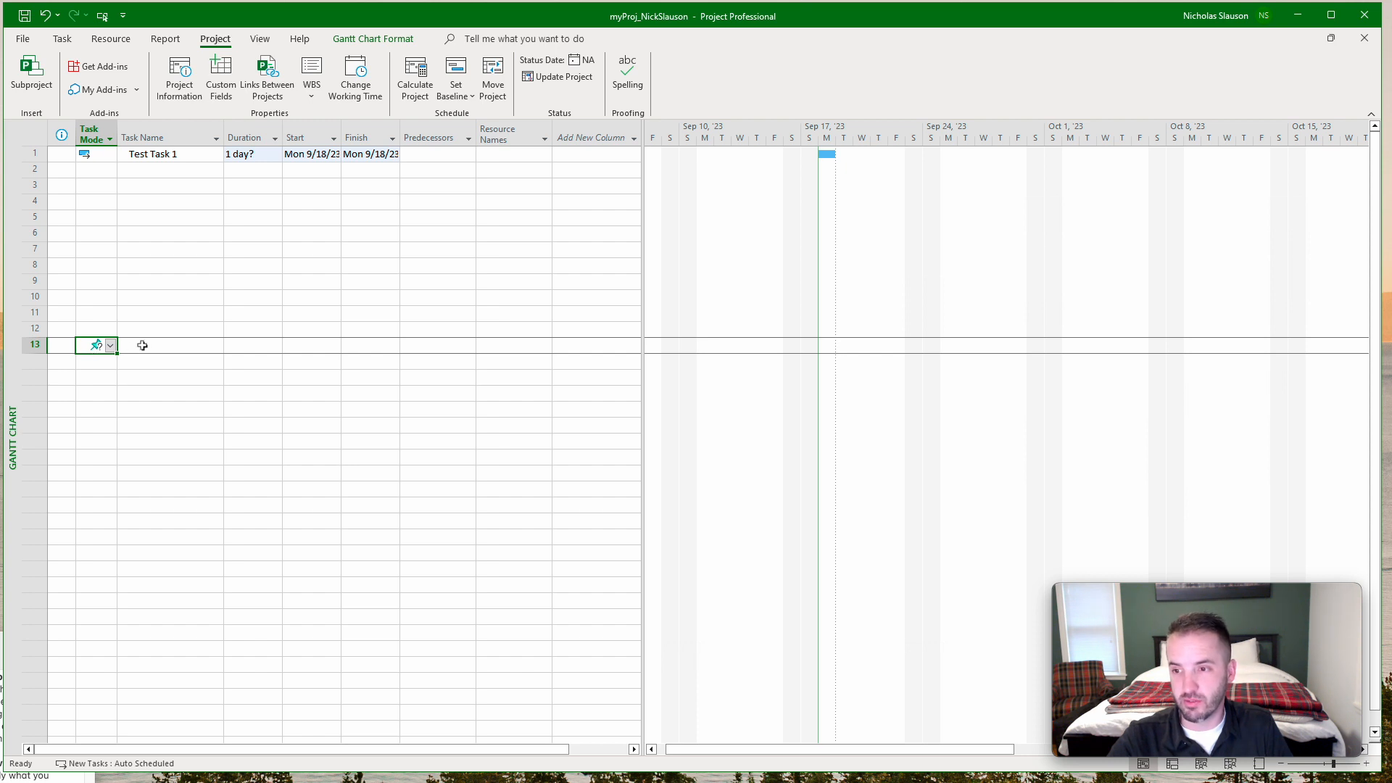
left_click(193, 361)
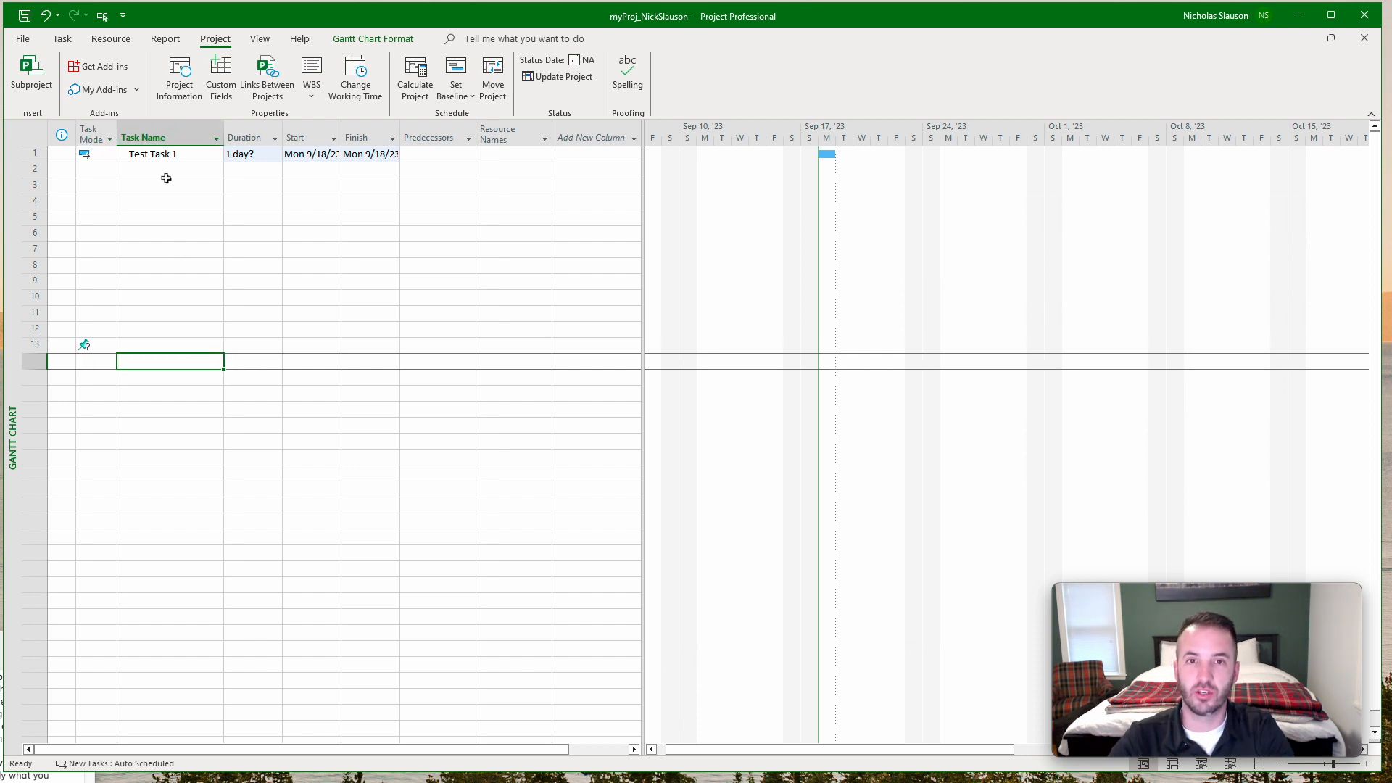
left_click(168, 174)
type("Test Task 2")
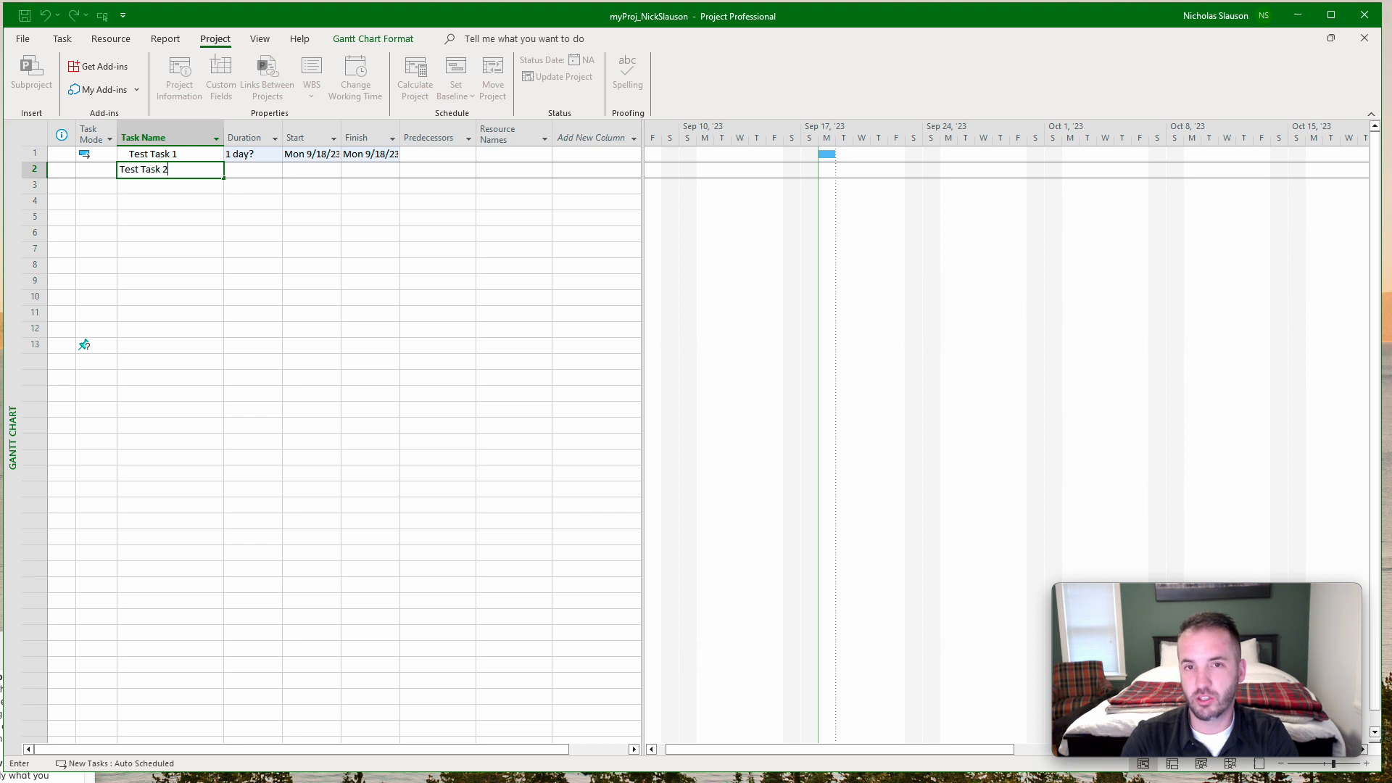
key("Return")
type("Test")
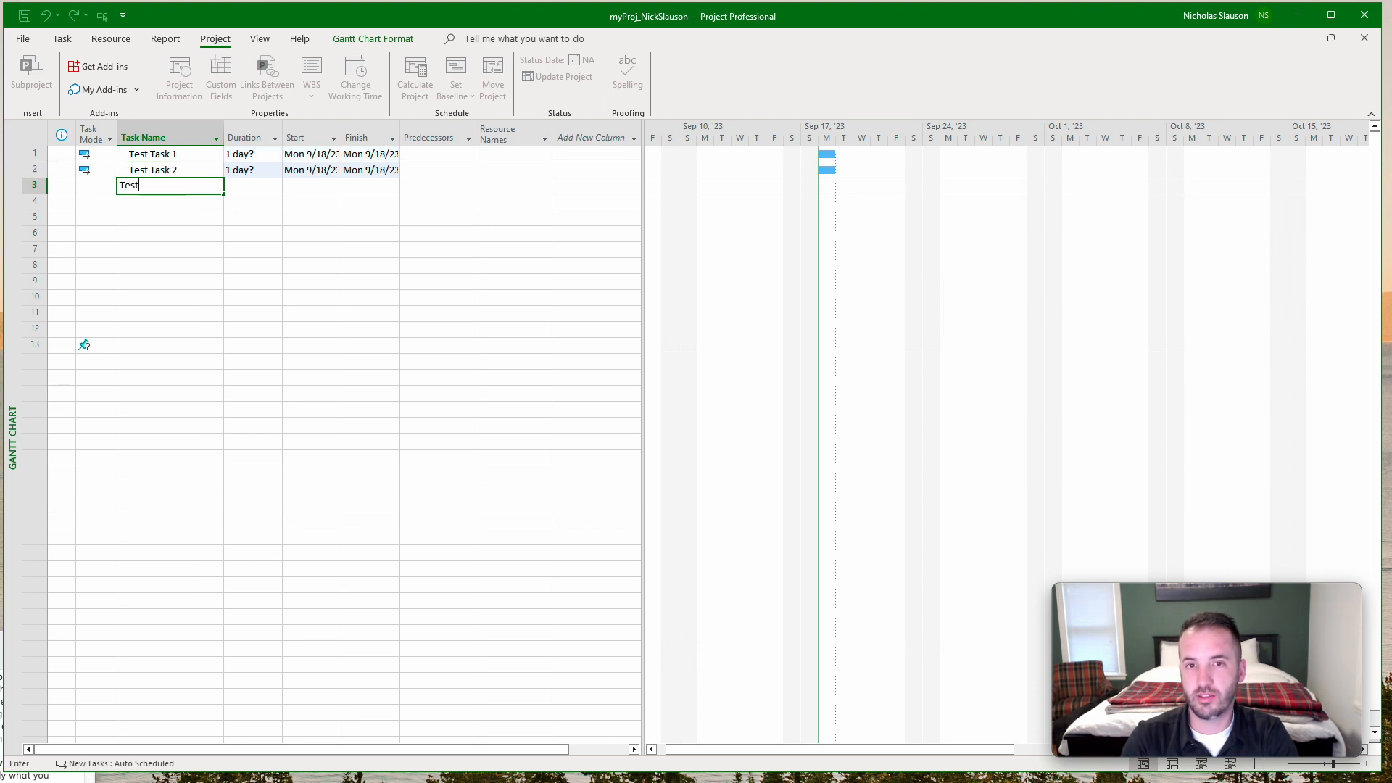
type(" Task 3")
key("Return")
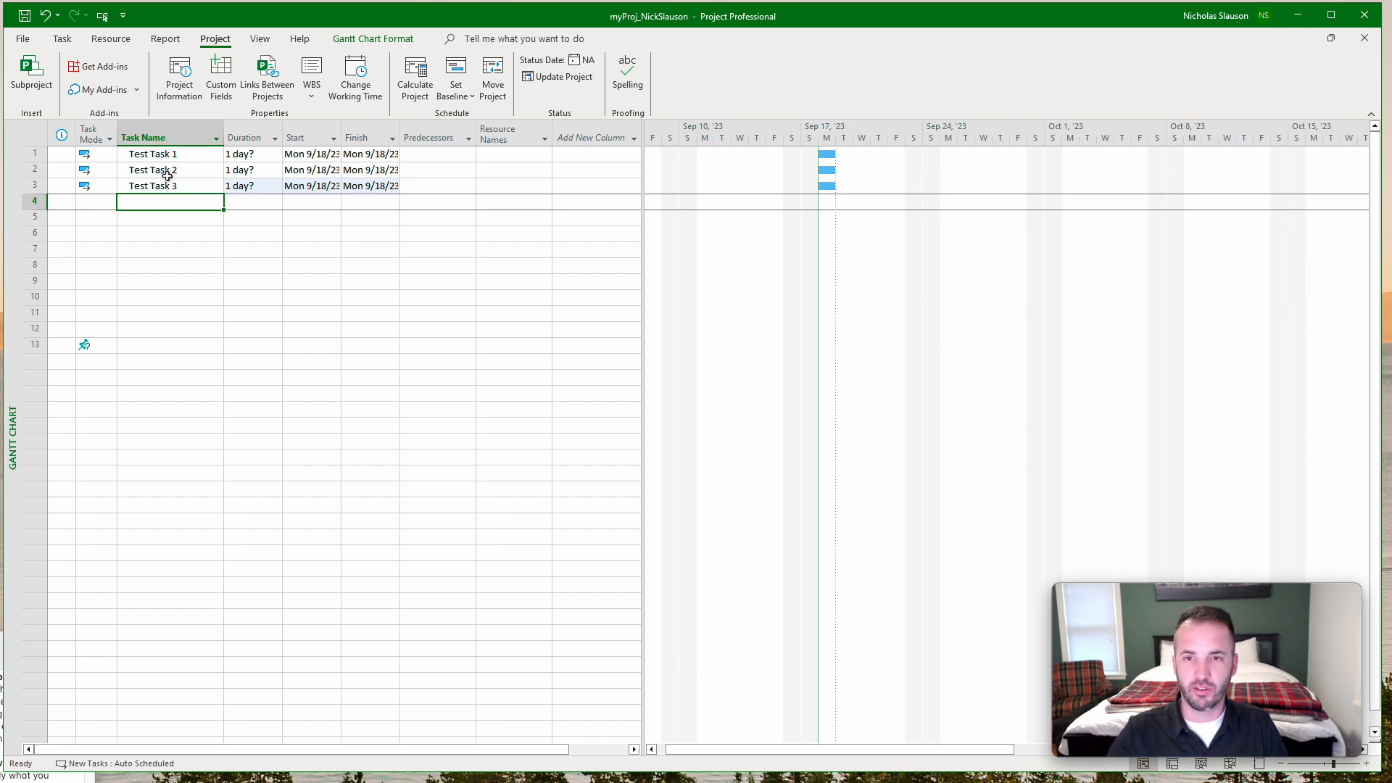
Set task 1 as the predecessor of Test Task 2 and task 2 as the predecessor of Test Task 3.
left_click(435, 172)
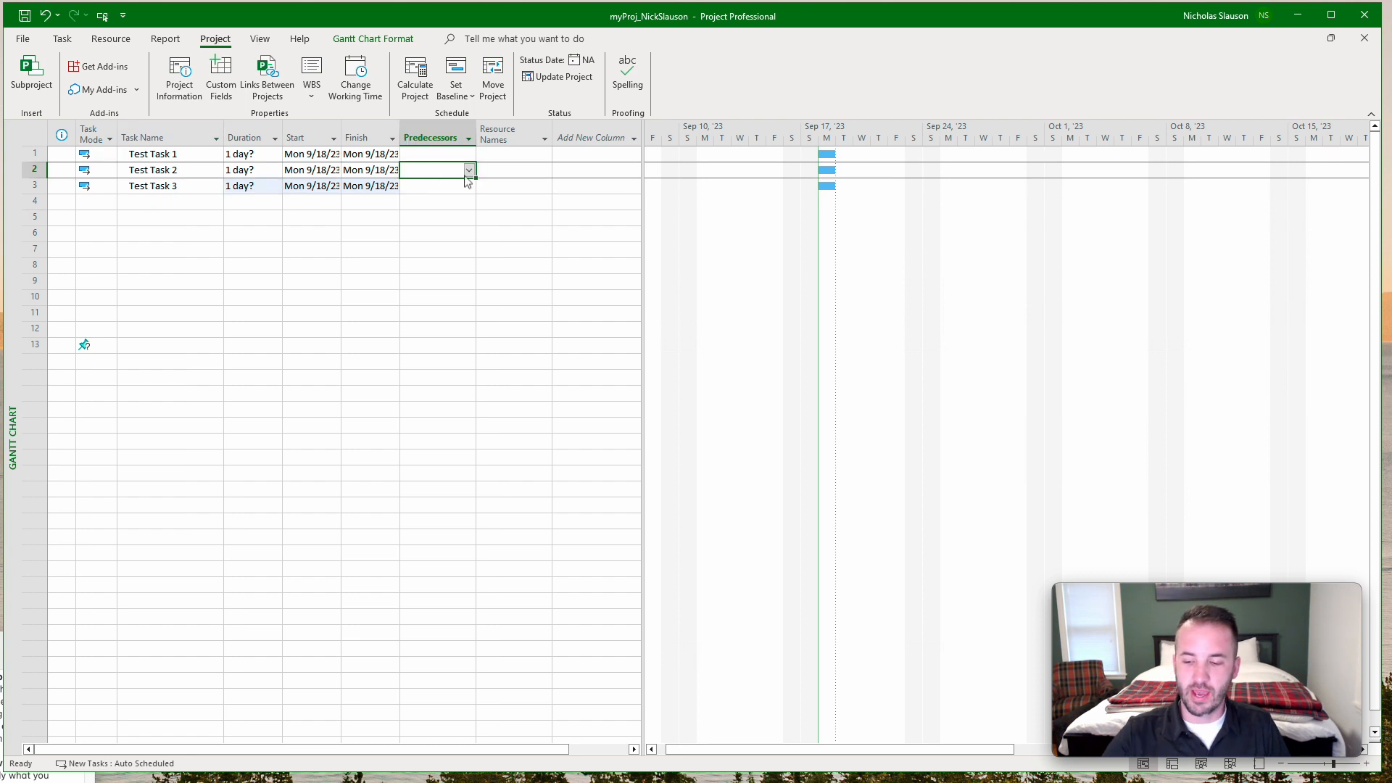
type("2")
key("Return")
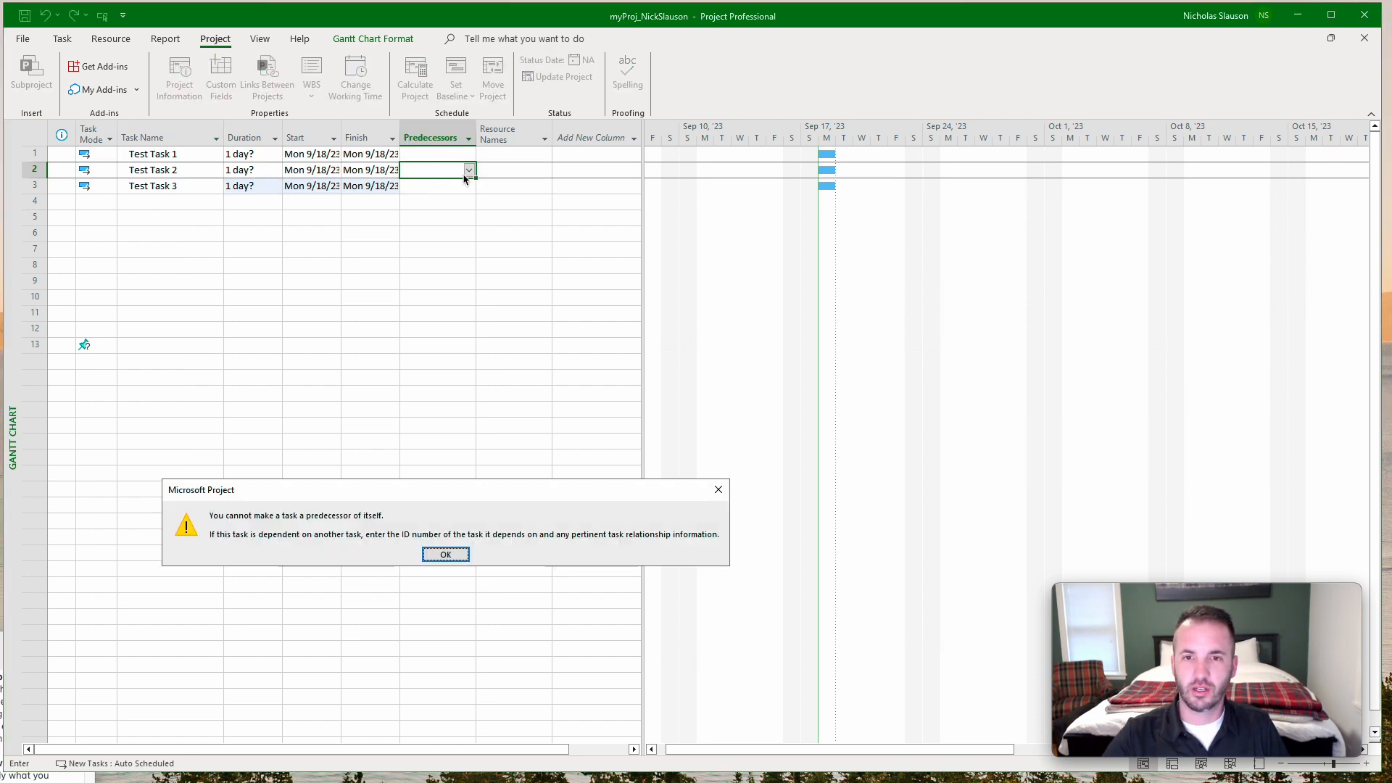
key("Return")
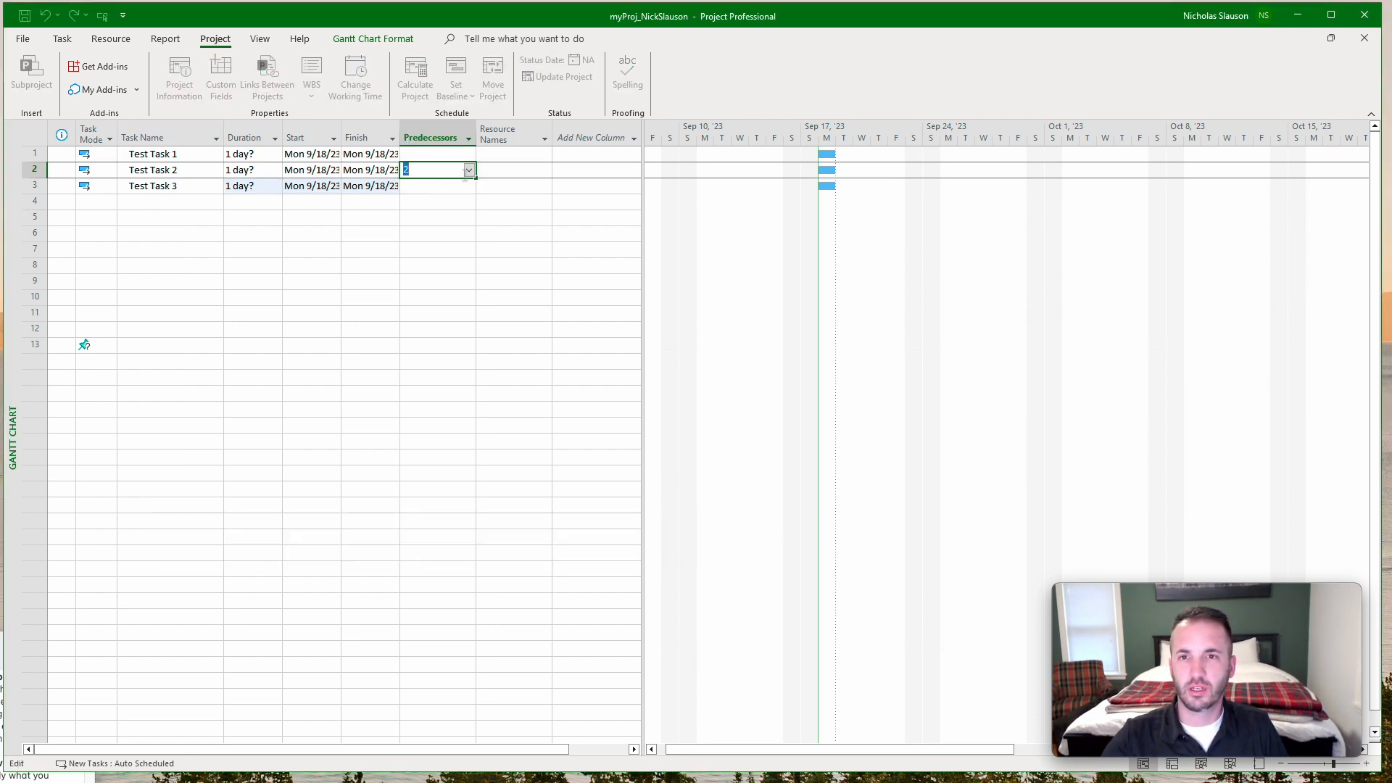
type("1")
key("Return")
type("2")
key("Return")
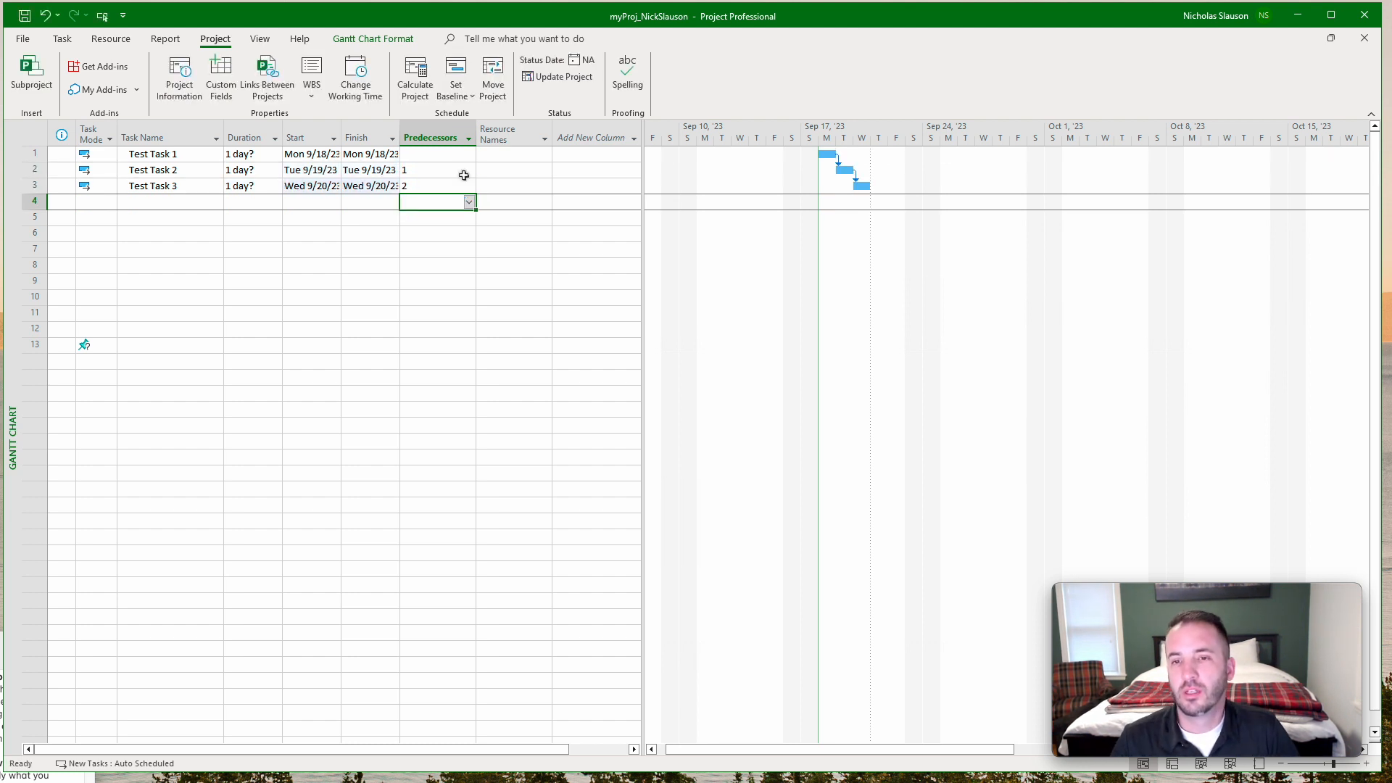